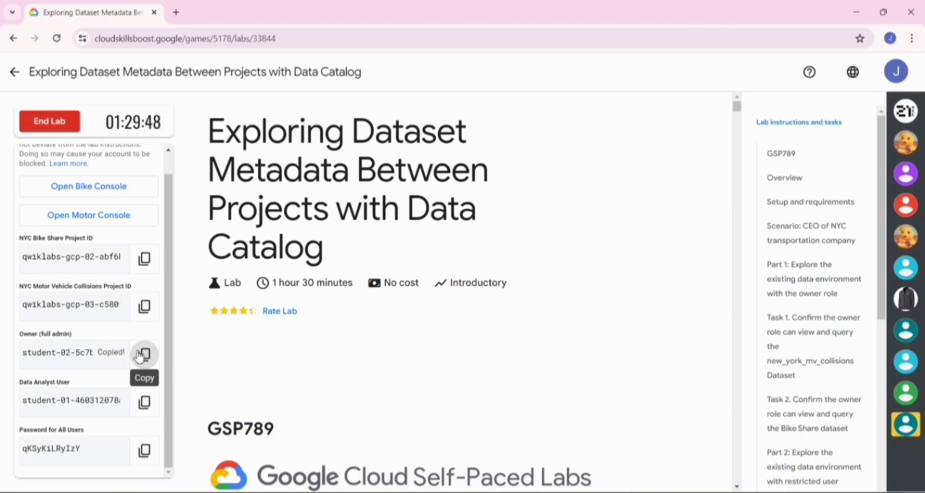
- Open the Motor Console in an incognito window and submit the copied Owner account e-mail on the Google sign-in page
{"action": "right_click", "coordinate": [81, 222]}
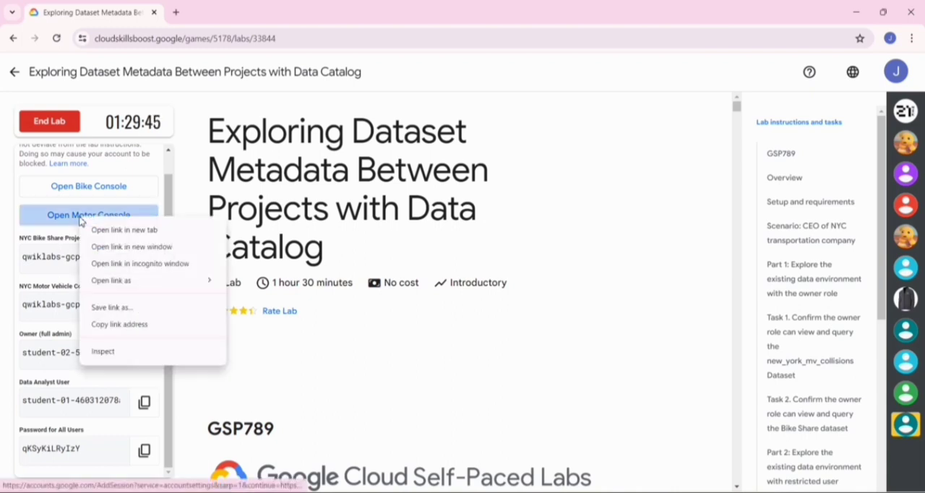
{"action": "left_click", "coordinate": [144, 265]}
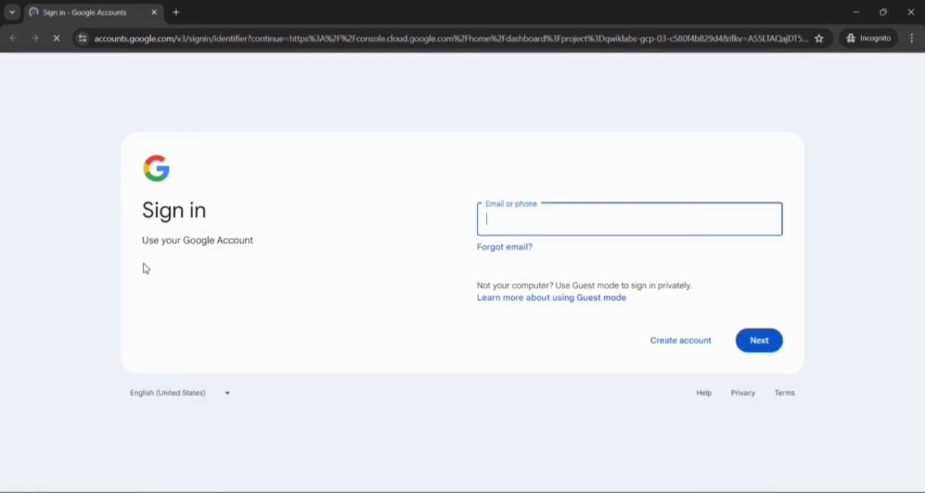
{"action": "key", "text": "ctrl+v"}
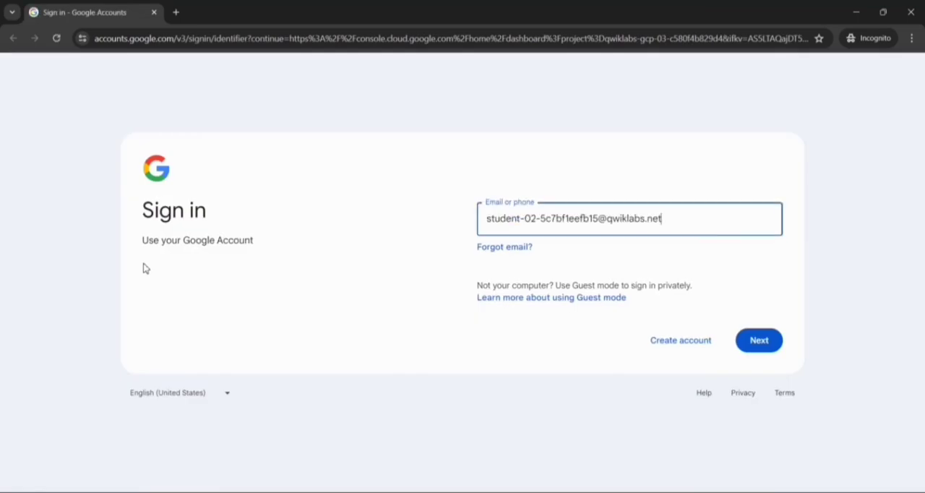
{"action": "key", "text": "alt+Tab"}
{"action": "left_click", "coordinate": [752, 345]}
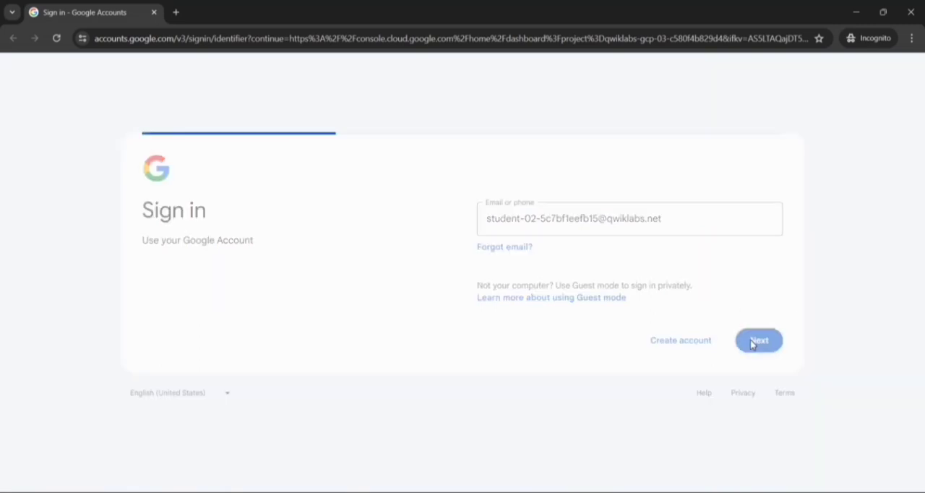
- Copy the shared account password from the lab page and submit it on the Google sign-in page
{"action": "key", "text": "alt+Tab"}
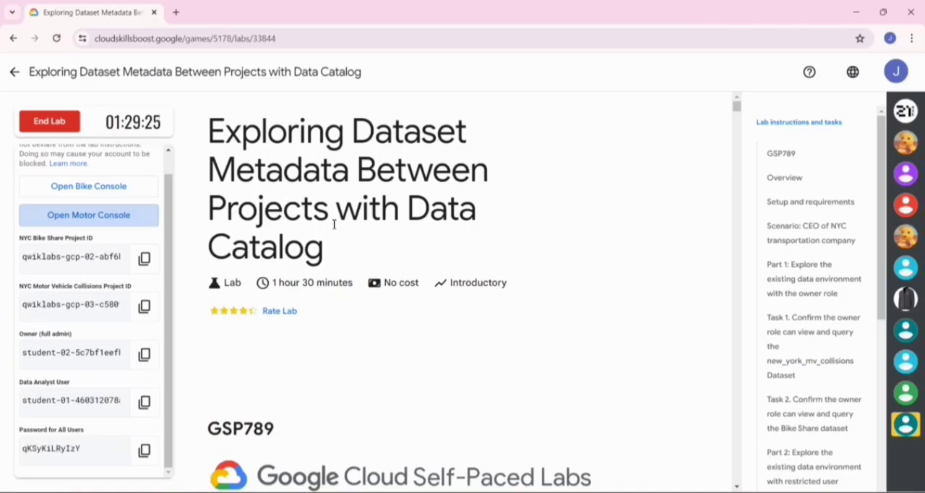
{"action": "left_click", "coordinate": [144, 449]}
{"action": "key", "text": "alt+Tab"}
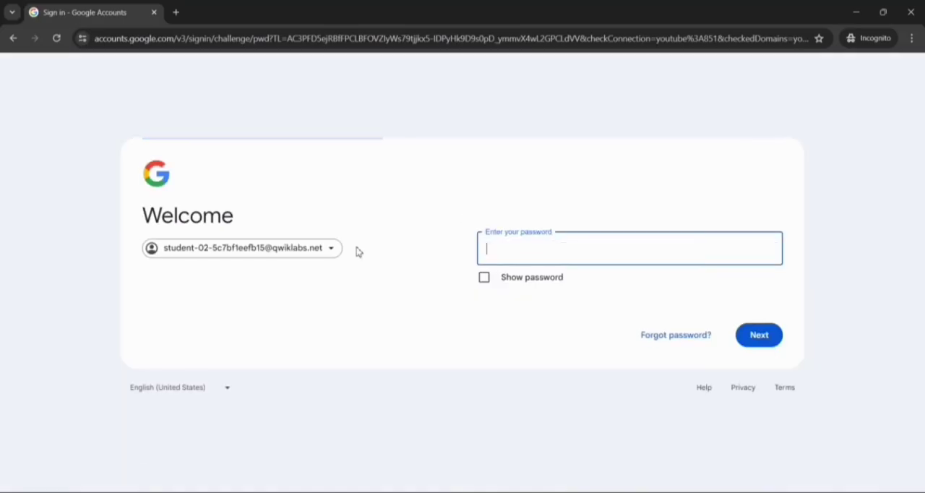
{"action": "key", "text": "ctrl+v"}
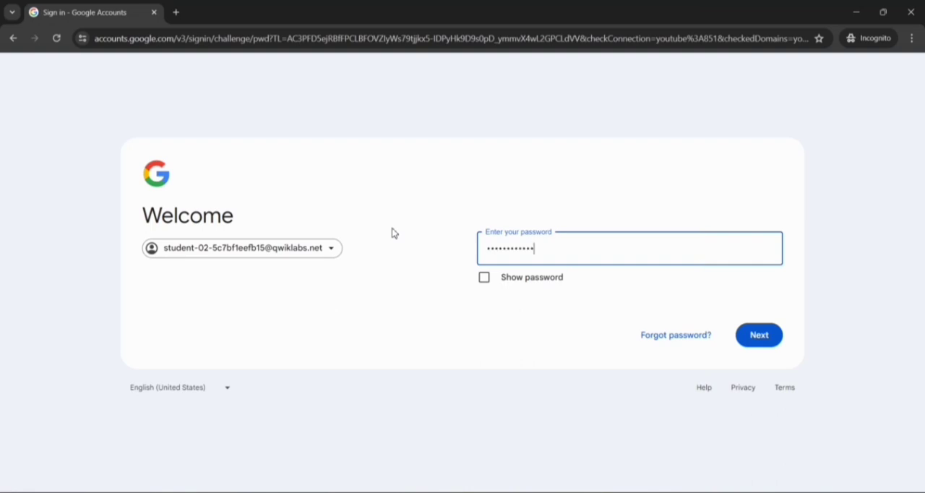
{"action": "left_click", "coordinate": [752, 349]}
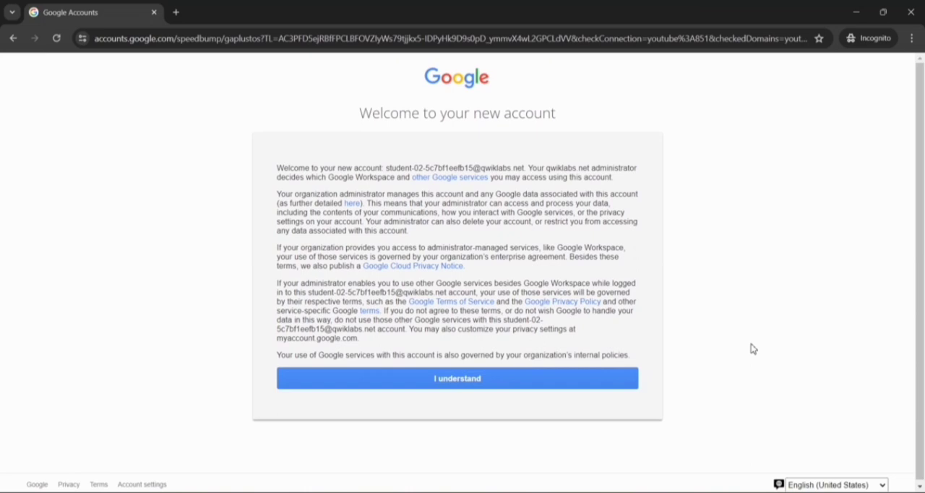
- Acknowledge the new account notice and agree to the Google Cloud Terms of Service with India as the country
{"action": "left_click", "coordinate": [471, 380]}
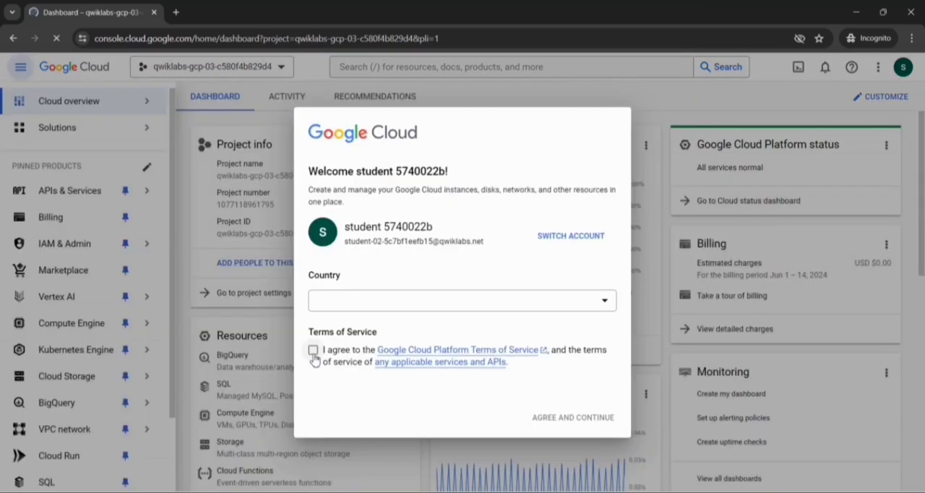
{"action": "left_click", "coordinate": [313, 352]}
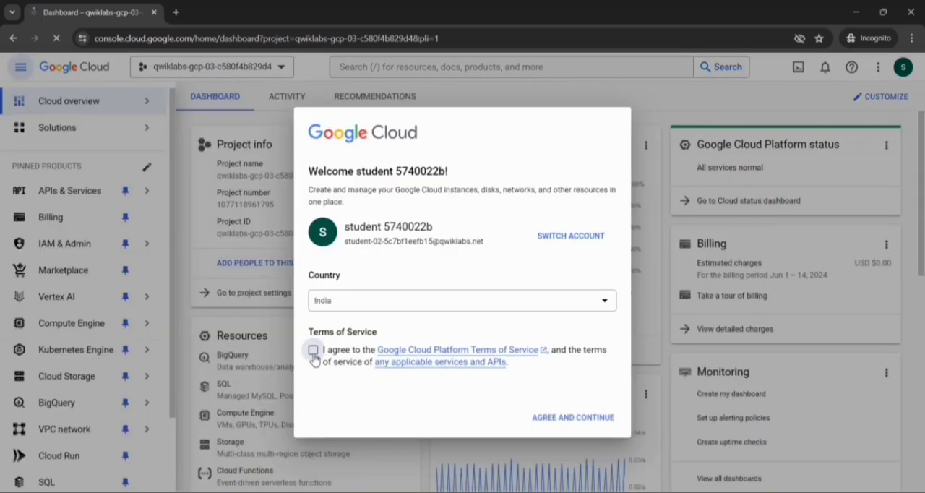
{"action": "left_click", "coordinate": [580, 419]}
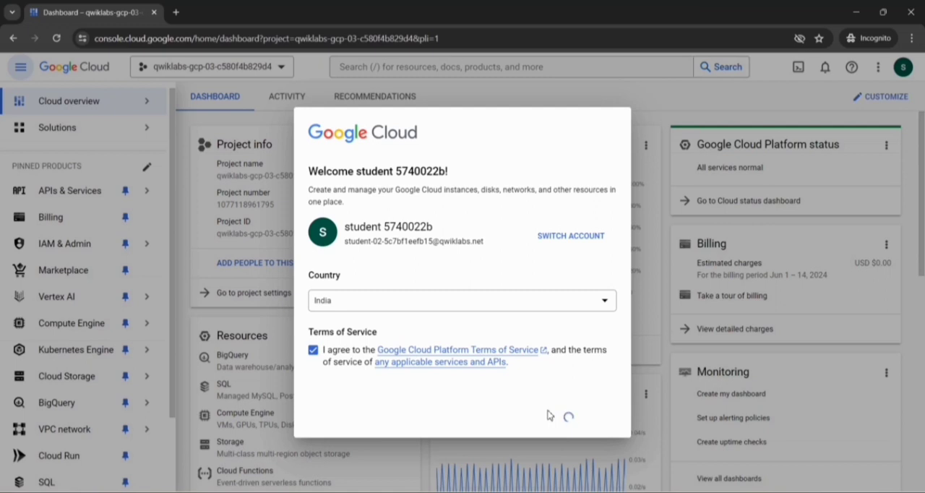
- Review the lab's scenario section and copy the NYC Motor Vehicle Collisions Project ID from the lab credentials
{"action": "key", "text": "alt+Tab"}
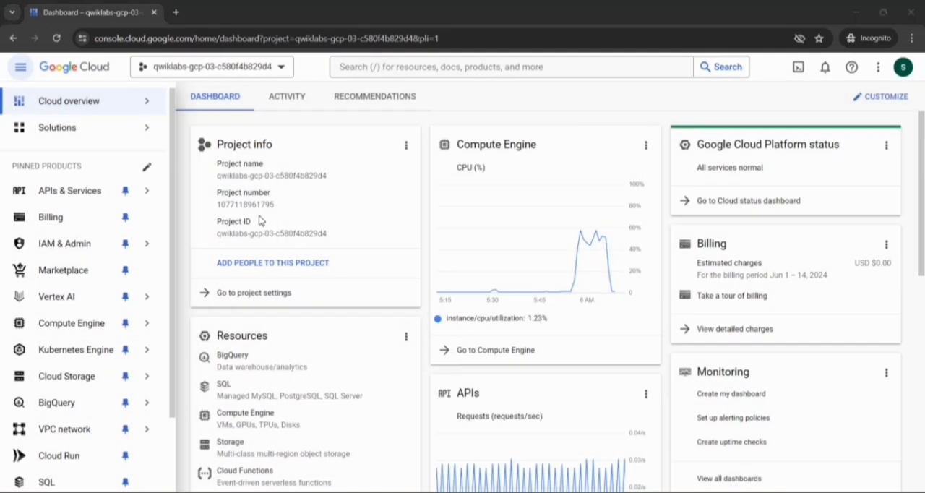
{"action": "scroll", "coordinate": [343, 299], "scroll_direction": "down", "scroll_amount": 15}
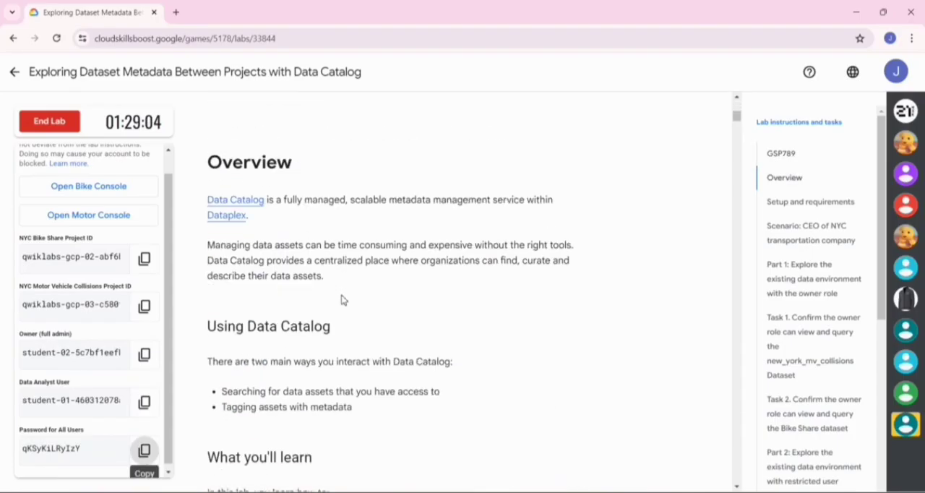
{"action": "scroll", "coordinate": [343, 299], "scroll_direction": "down", "scroll_amount": 15}
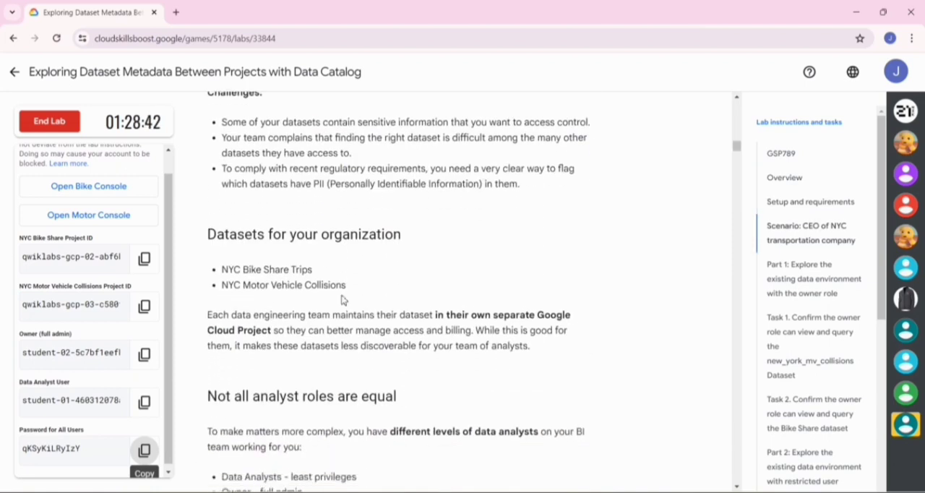
{"action": "scroll", "coordinate": [343, 297], "scroll_direction": "down", "scroll_amount": 5}
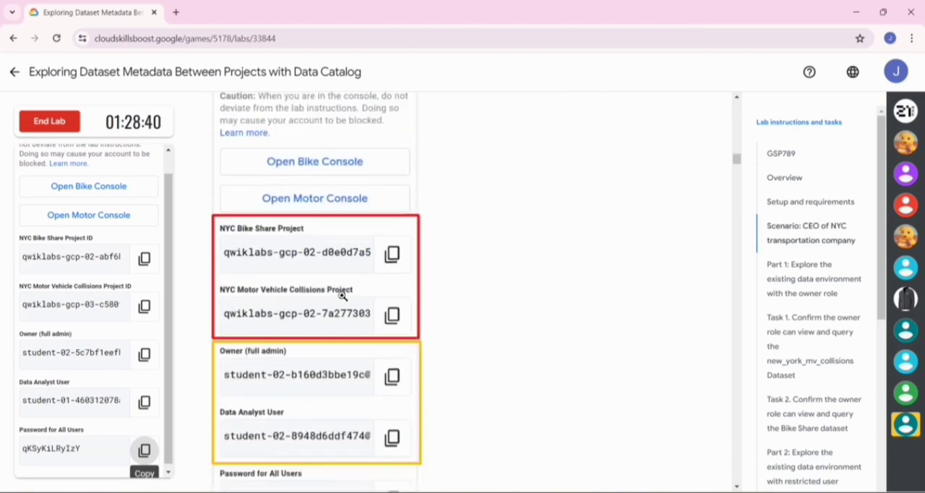
{"action": "key", "text": "alt+Tab"}
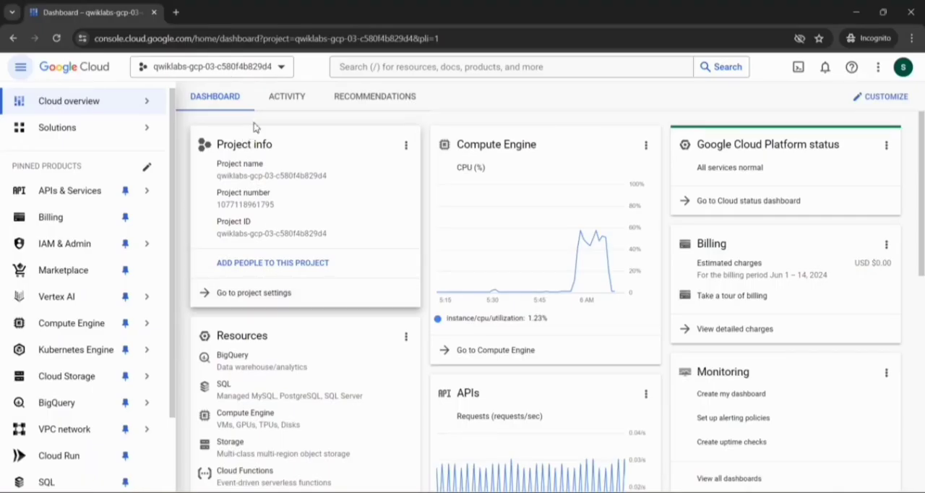
{"action": "key", "text": "alt+Tab"}
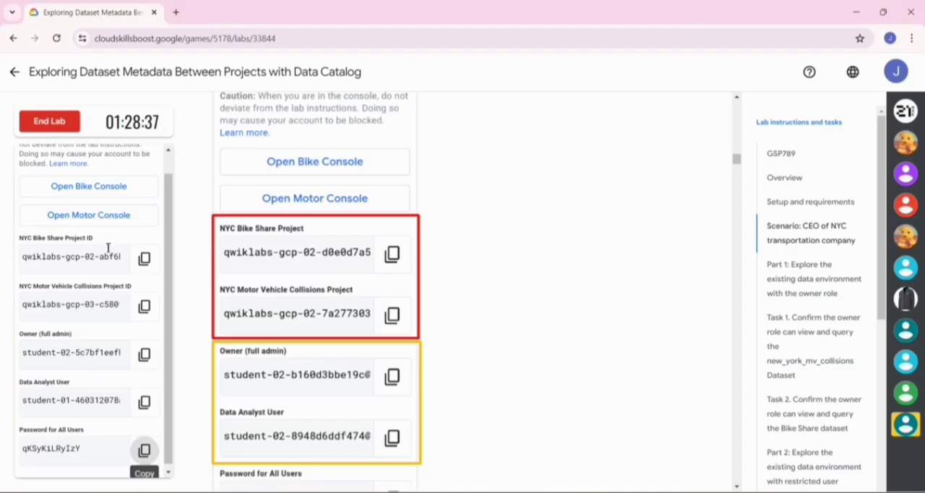
{"action": "left_click", "coordinate": [140, 307]}
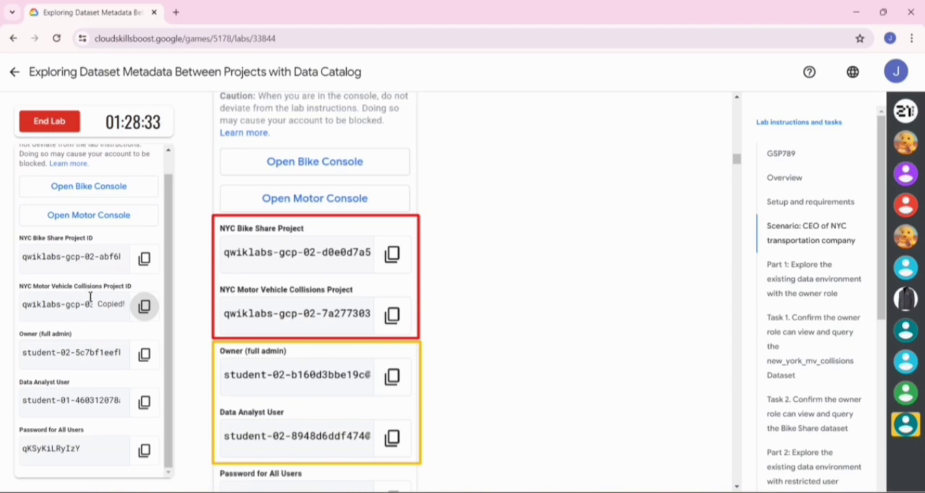
- Search all projects in the Google Cloud console for the copied project ID and select the matching project
{"action": "key", "text": "alt+Tab"}
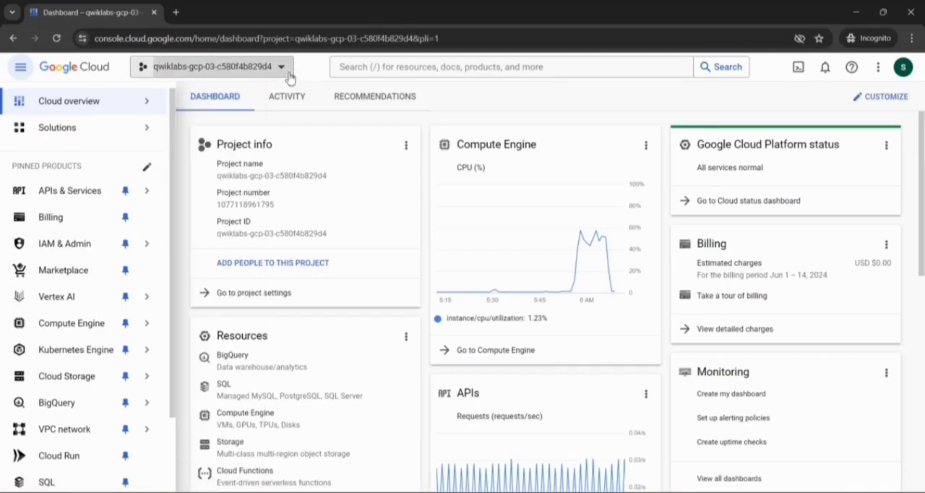
{"action": "left_click", "coordinate": [289, 75]}
{"action": "left_click", "coordinate": [374, 176]}
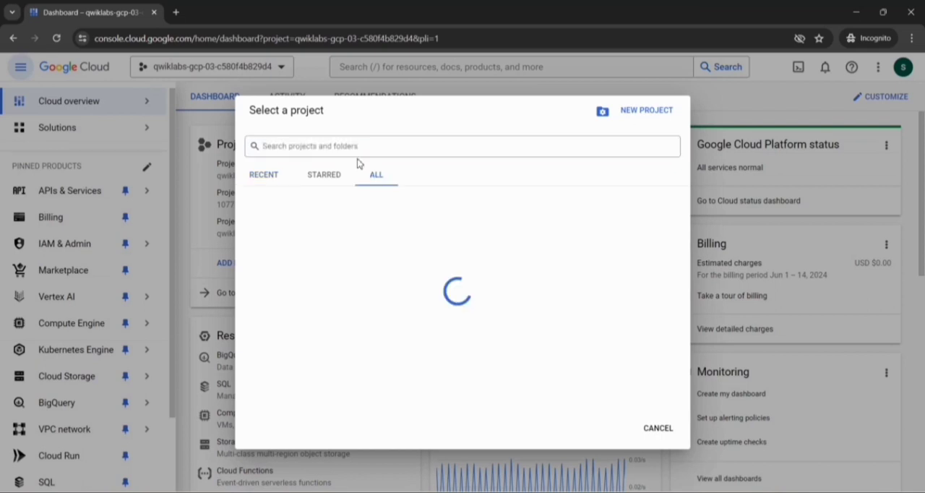
{"action": "left_click", "coordinate": [345, 145]}
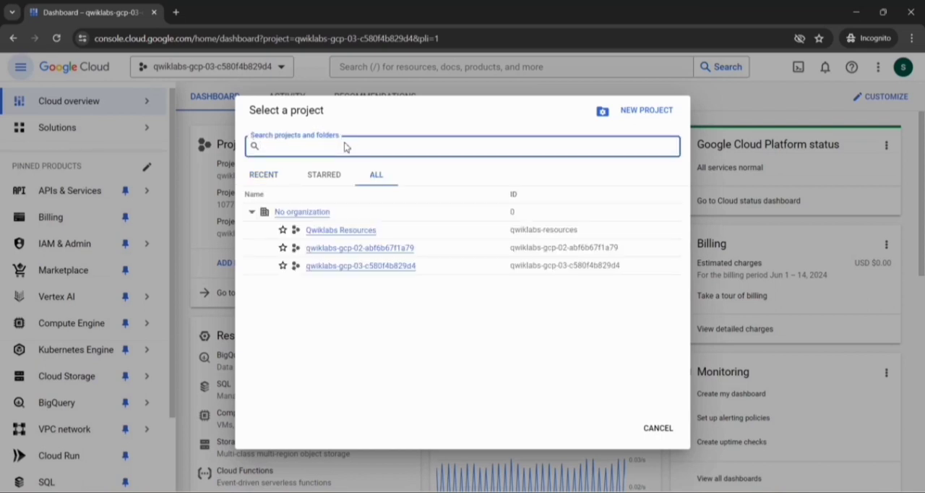
{"action": "key", "text": "ctrl+v"}
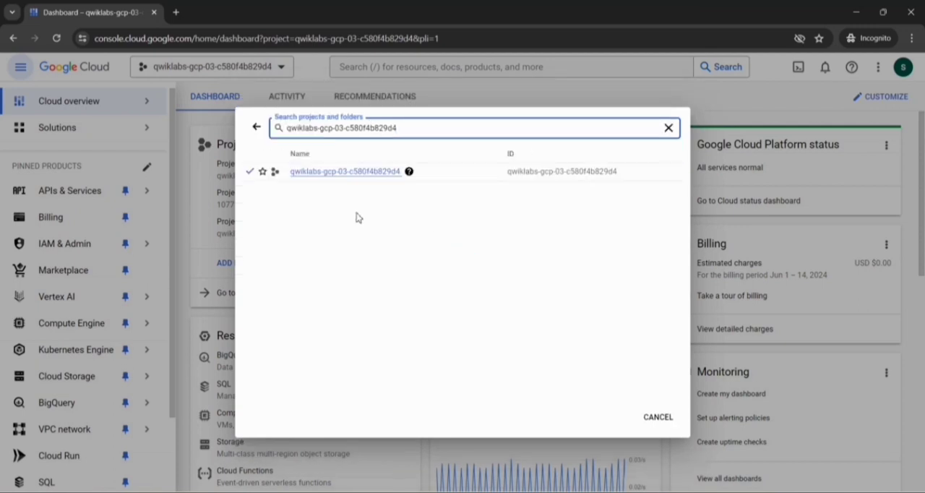
{"action": "left_click", "coordinate": [339, 172]}
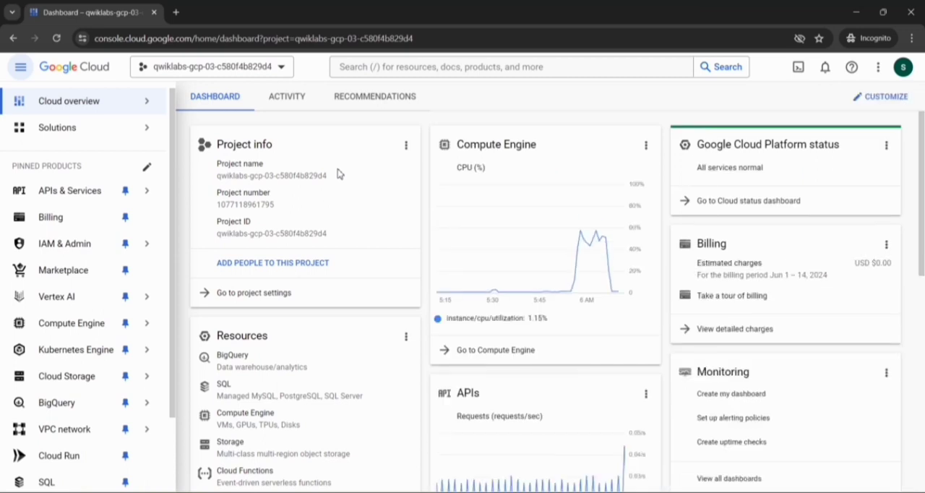
- Copy the product name Data Catalog from the lab's "Enable the Data Catalog API" instructions
{"action": "key", "text": "alt+Tab"}
{"action": "scroll", "coordinate": [300, 199], "scroll_direction": "down", "scroll_amount": 5}
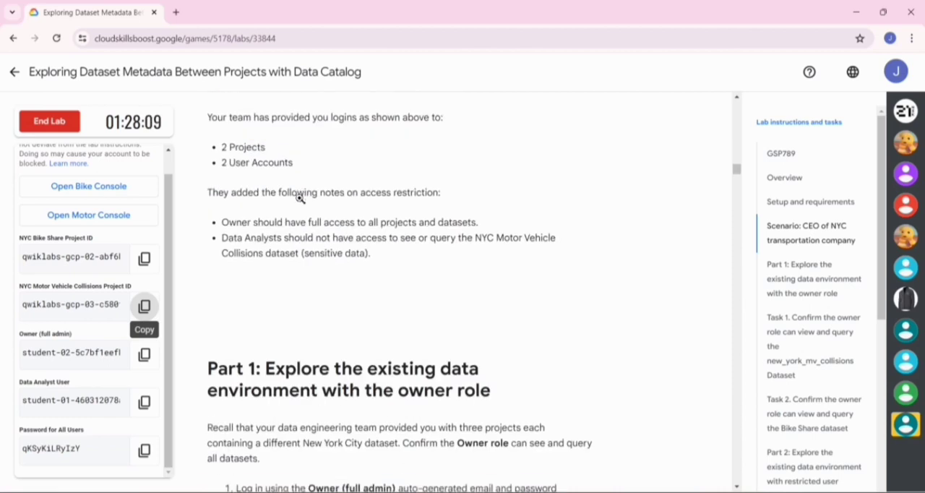
{"action": "scroll", "coordinate": [300, 199], "scroll_direction": "down", "scroll_amount": 15}
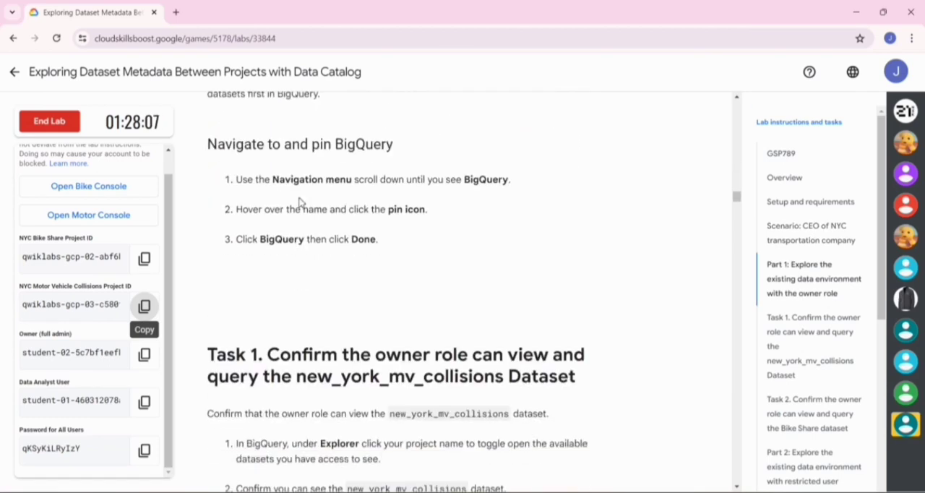
{"action": "scroll", "coordinate": [300, 201], "scroll_direction": "up", "scroll_amount": 3}
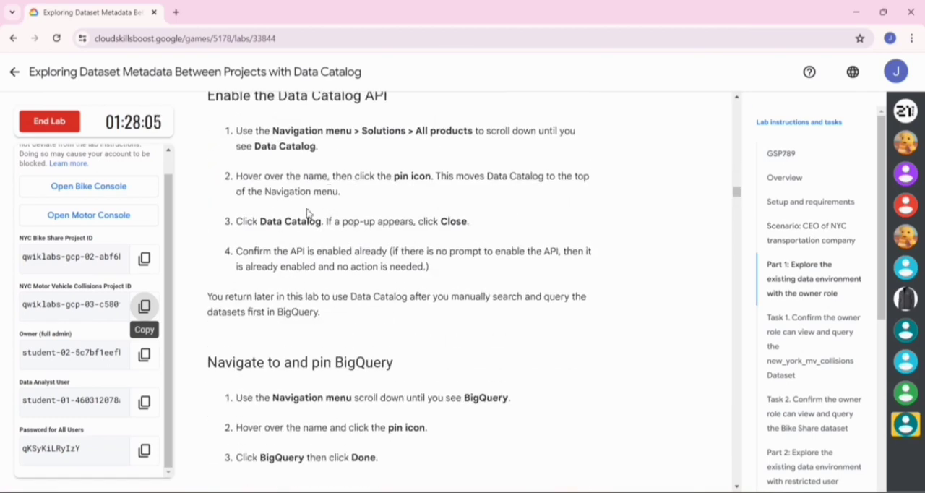
{"action": "left_click_drag", "start_coordinate": [260, 221], "coordinate": [321, 224]}
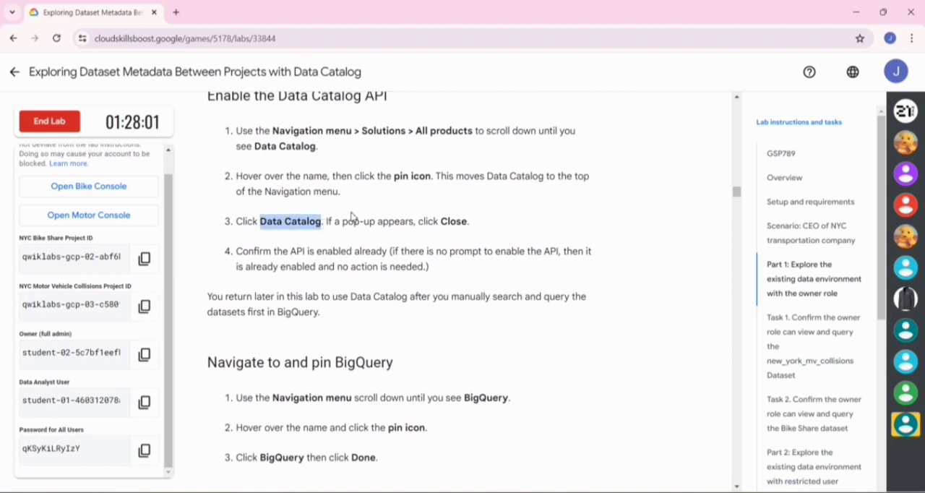
- Search the Google Cloud console for Data Catalog and open the Google Cloud Data Catalog API product page
{"action": "key", "text": "alt+Tab"}
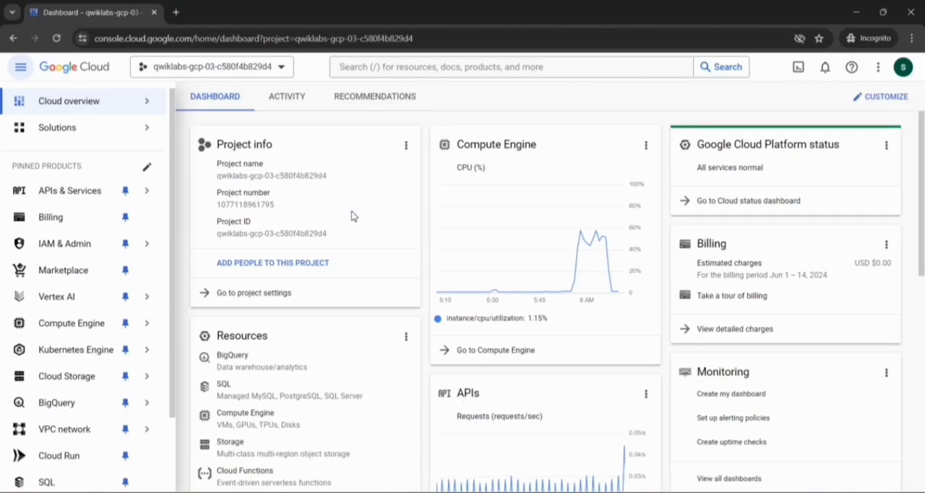
{"action": "left_click", "coordinate": [387, 68]}
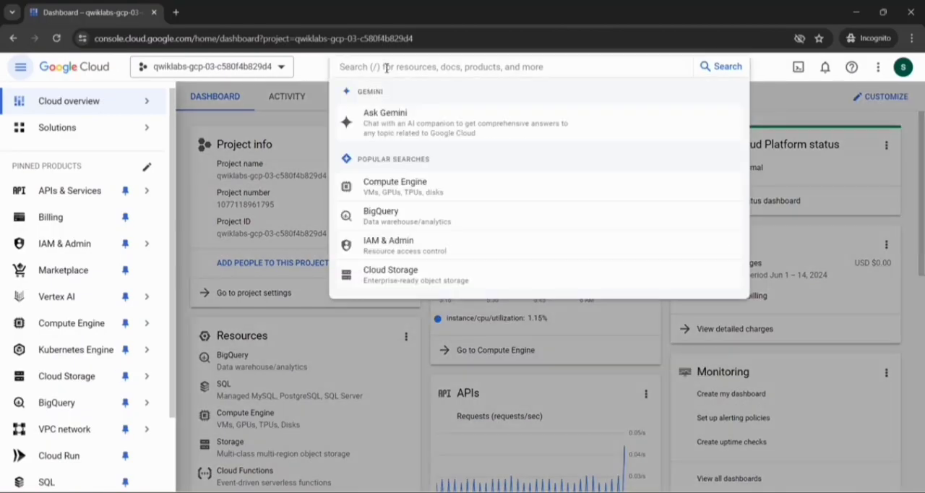
{"action": "key", "text": "ctrl+v"}
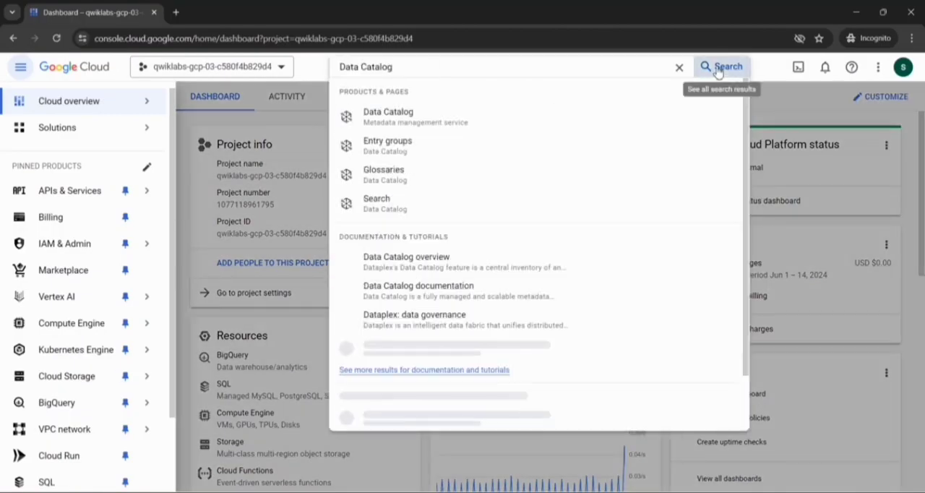
{"action": "left_click", "coordinate": [717, 68]}
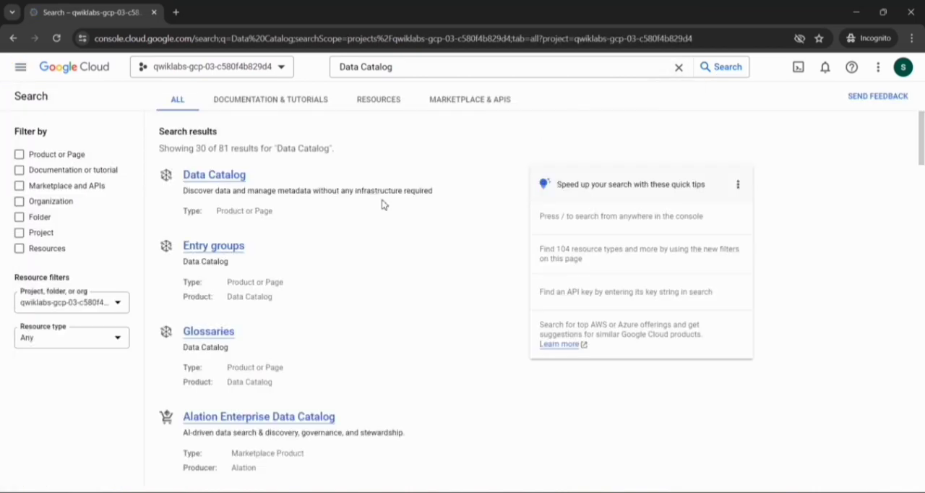
{"action": "scroll", "coordinate": [341, 208], "scroll_direction": "down", "scroll_amount": 2}
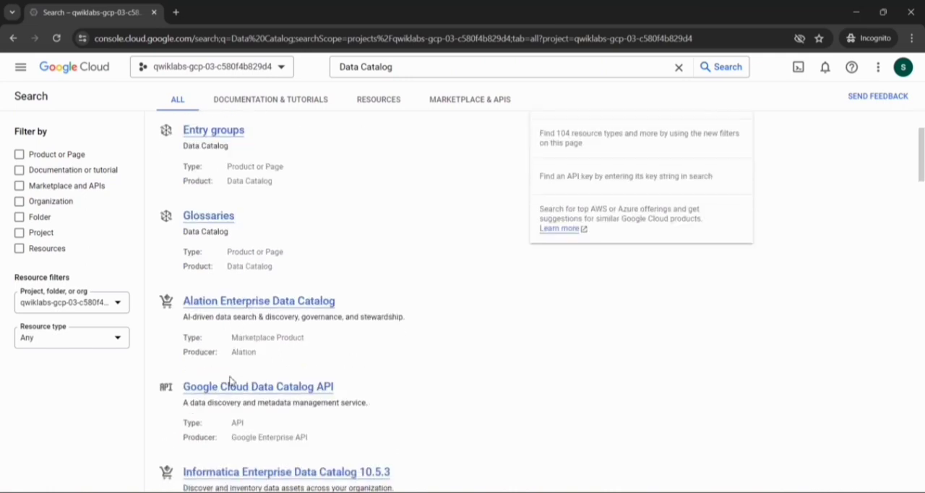
{"action": "scroll", "coordinate": [228, 391], "scroll_direction": "down", "scroll_amount": 2}
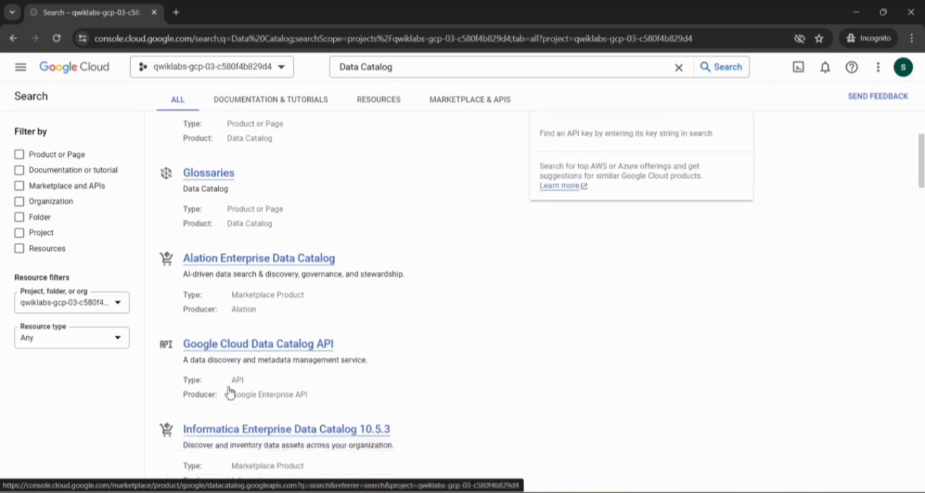
{"action": "left_click", "coordinate": [232, 279]}
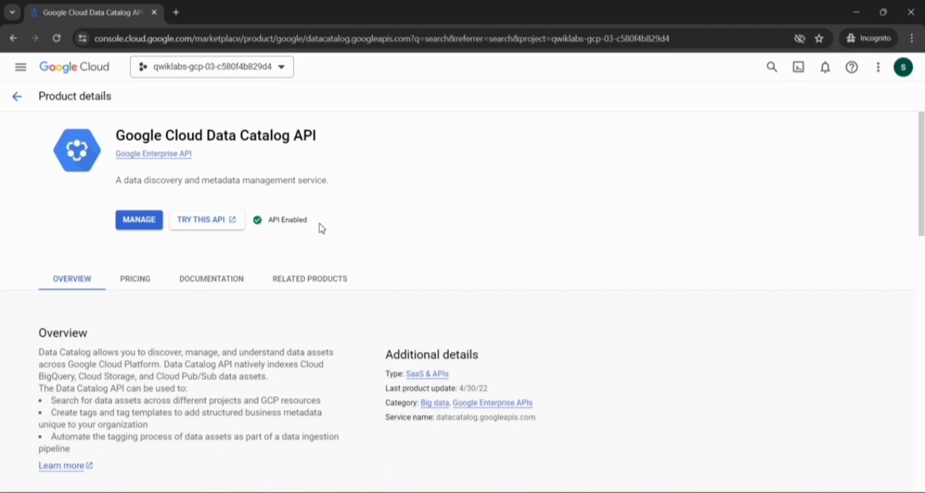
- Open BigQuery for the current Google Cloud project and dismiss its welcome message
{"action": "left_click", "coordinate": [21, 67]}
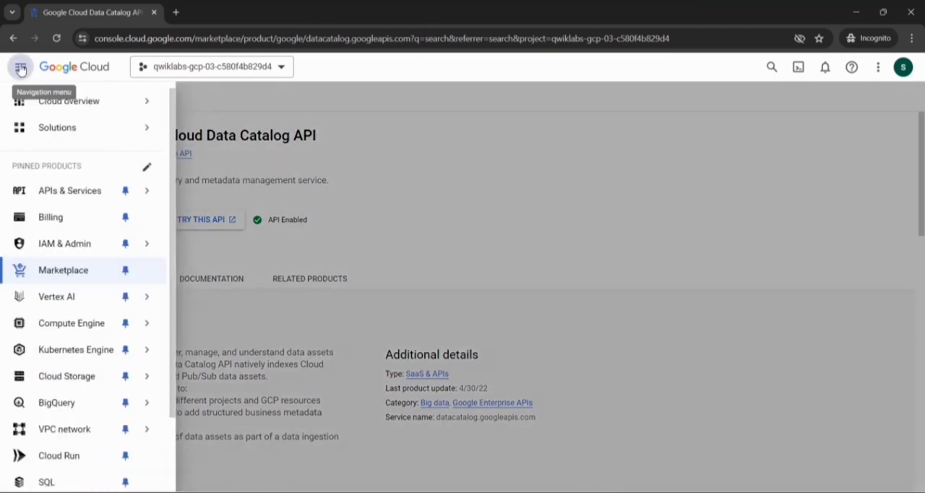
{"action": "left_click", "coordinate": [56, 406]}
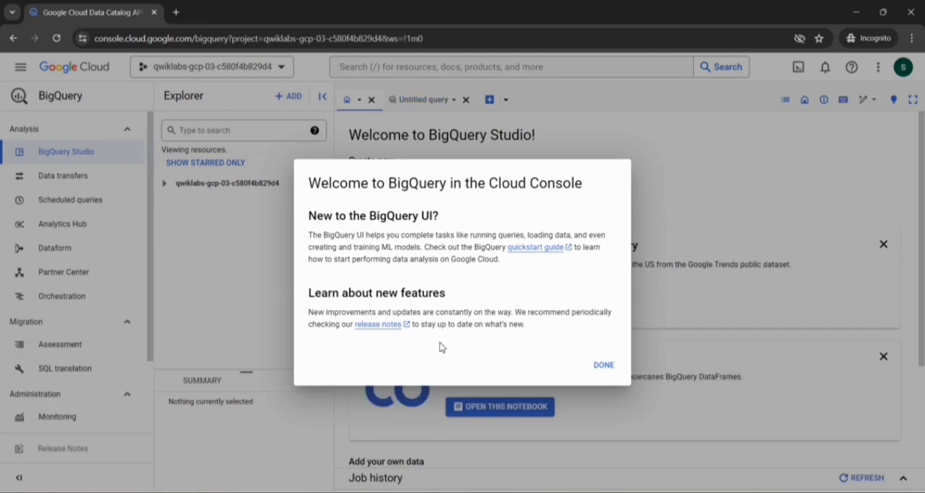
{"action": "left_click", "coordinate": [603, 365]}
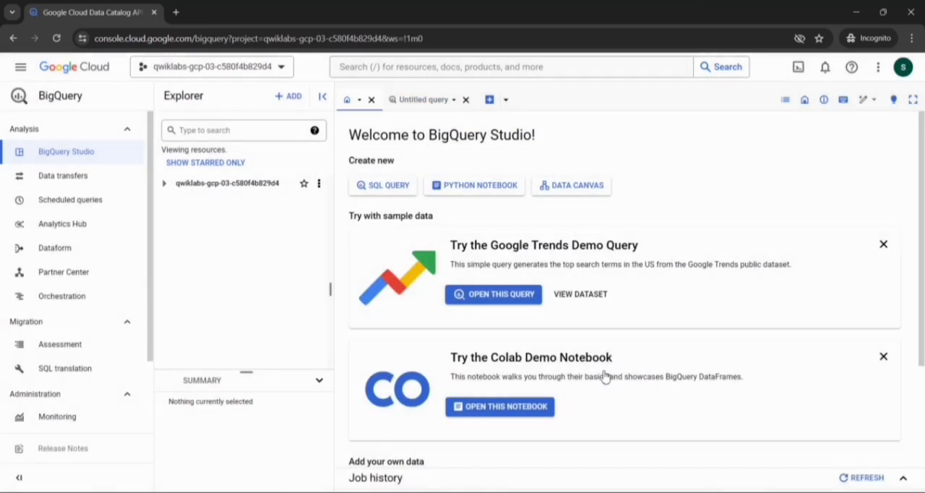
- Expand the project and its new_york_mv_collisions dataset, and open the nypd_mv_collisions table
{"action": "left_click", "coordinate": [165, 183]}
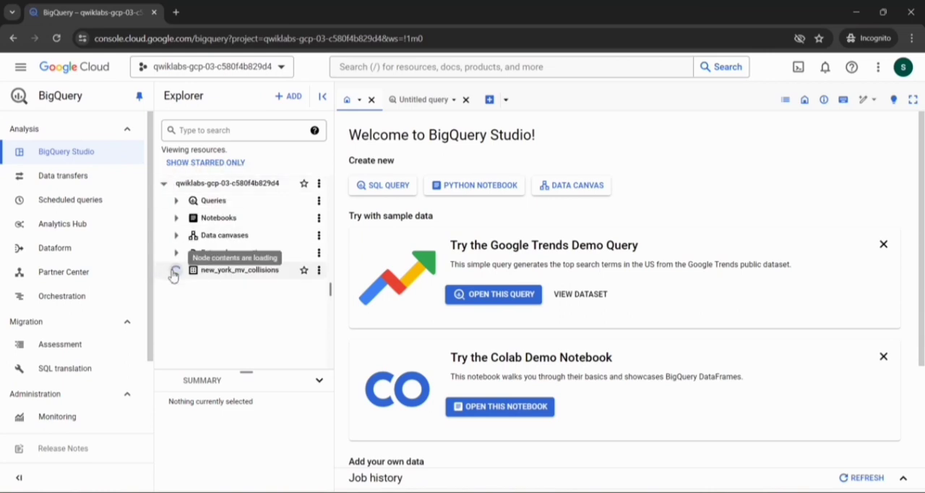
{"action": "left_click", "coordinate": [173, 274]}
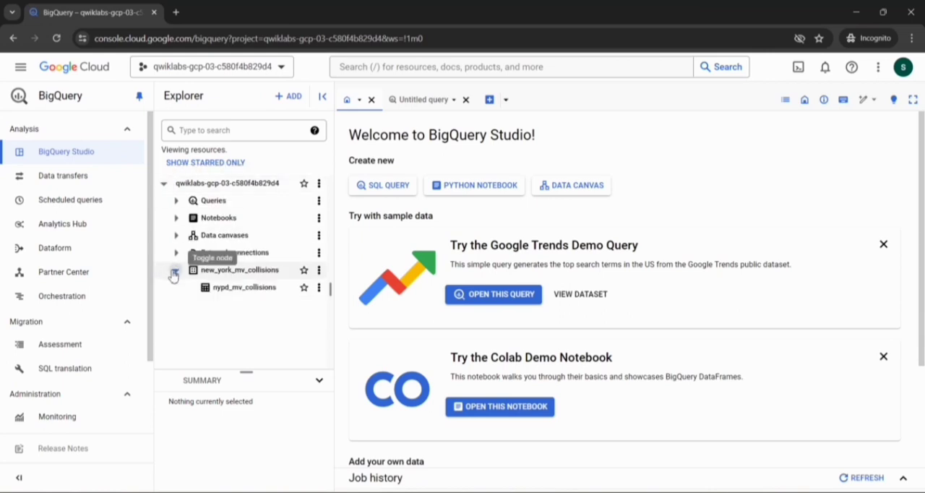
{"action": "left_click", "coordinate": [229, 289]}
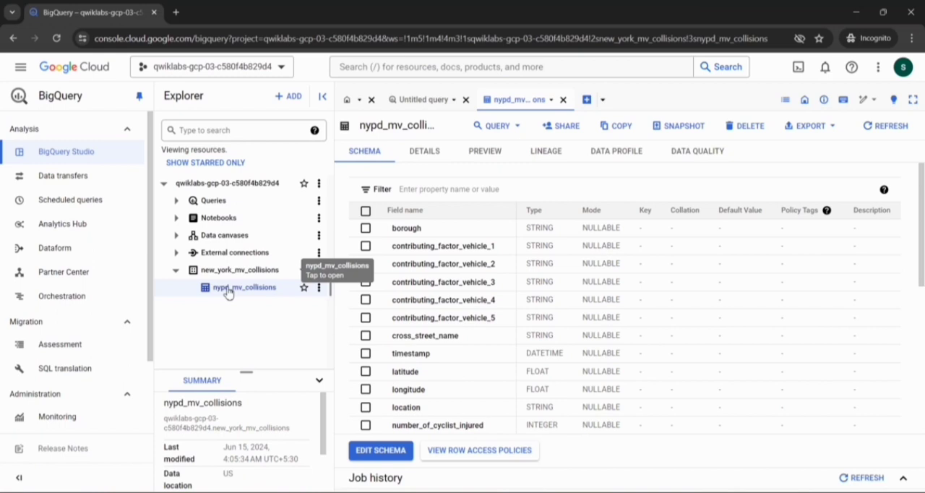
- Switch to the lab page and submit Schema as the answer to which BigQuery UI tab shows the data types
{"action": "key", "text": "alt+Tab"}
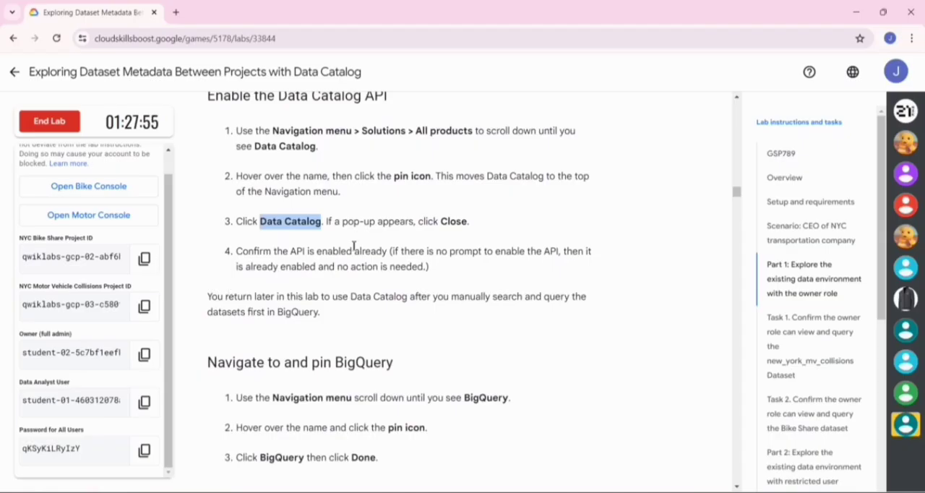
{"action": "scroll", "coordinate": [375, 246], "scroll_direction": "down", "scroll_amount": 2}
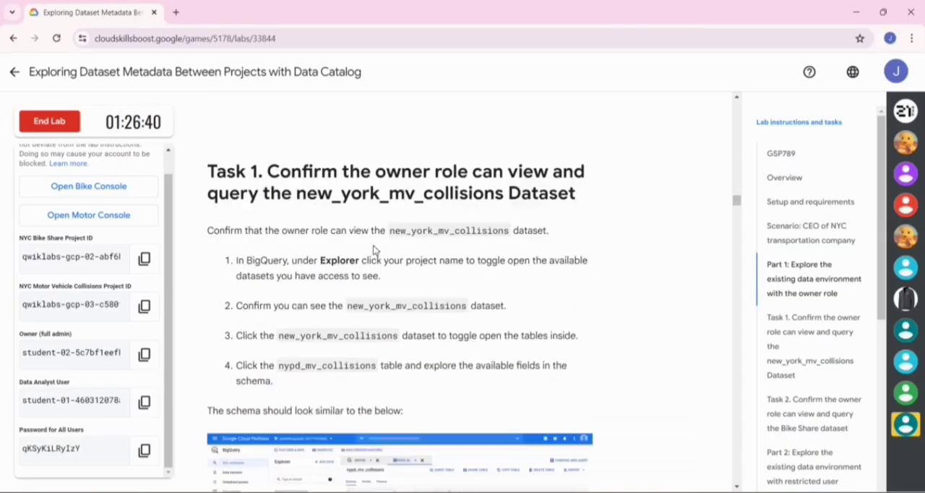
{"action": "scroll", "coordinate": [373, 247], "scroll_direction": "down", "scroll_amount": 7}
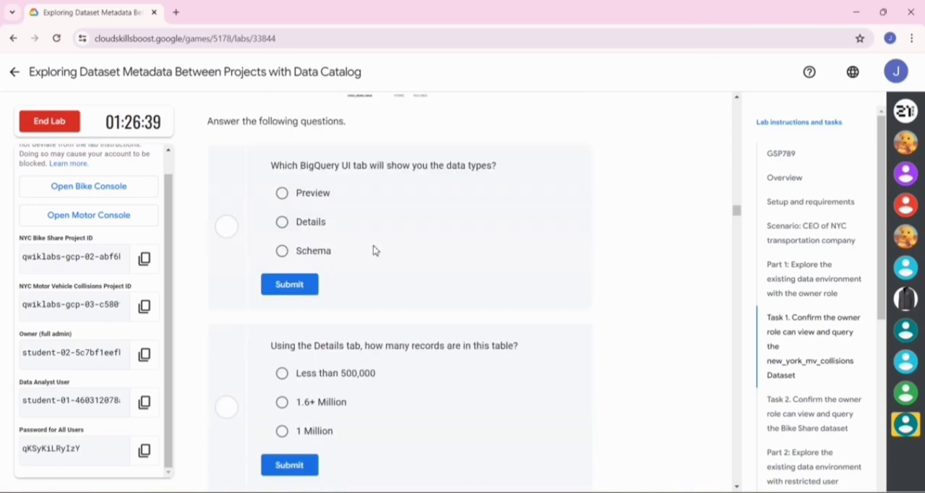
{"action": "scroll", "coordinate": [374, 246], "scroll_direction": "up", "scroll_amount": 1}
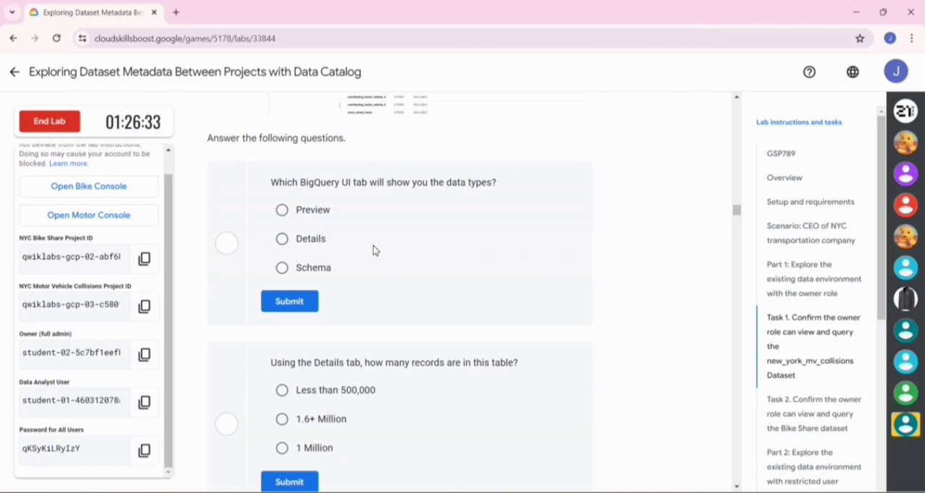
{"action": "left_click", "coordinate": [289, 301]}
- Submit 1.6+ Million as the answer to how many records are in the table
{"action": "scroll", "coordinate": [281, 302], "scroll_direction": "down", "scroll_amount": 2}
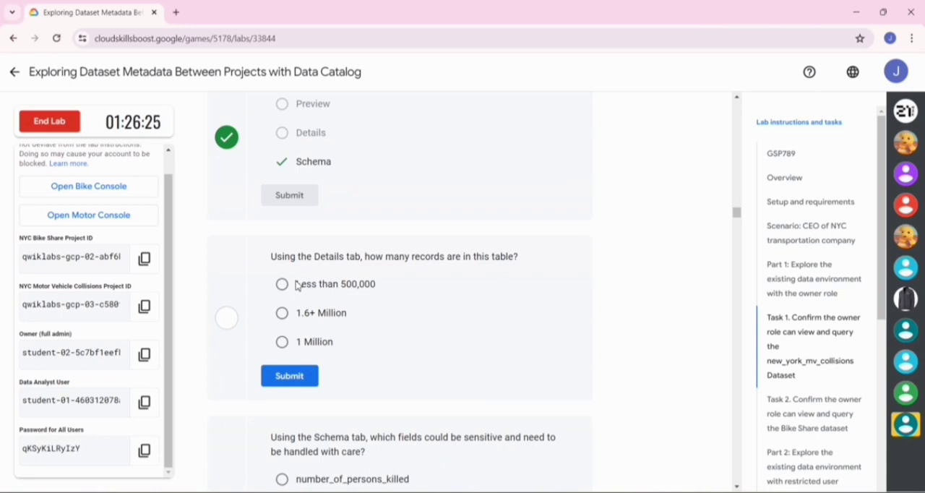
{"action": "left_click", "coordinate": [283, 313]}
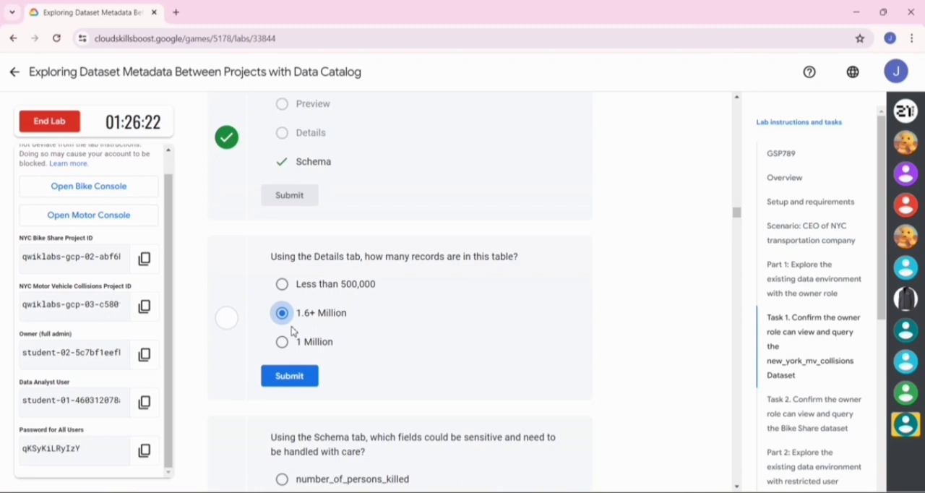
{"action": "left_click", "coordinate": [291, 377]}
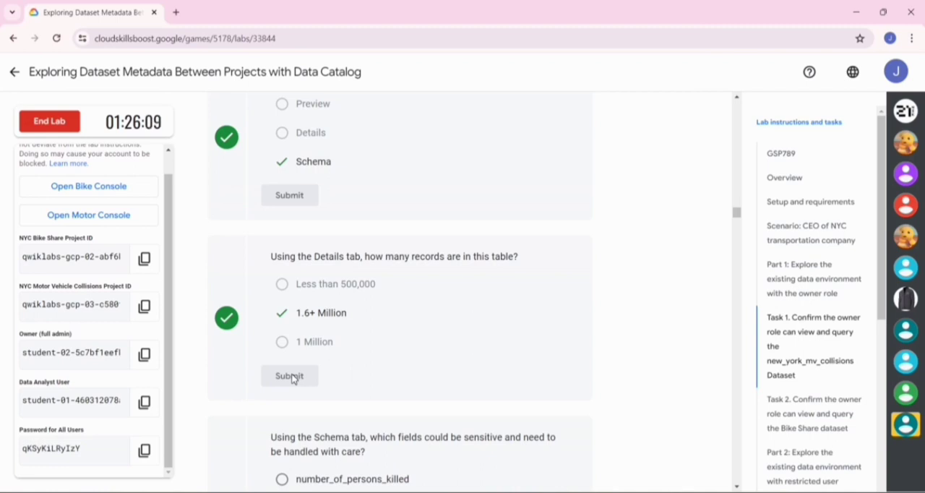
- Submit All of the Above as the answer to which schema fields could be sensitive and need careful handling
{"action": "scroll", "coordinate": [293, 379], "scroll_direction": "down", "scroll_amount": 3}
{"action": "scroll", "coordinate": [340, 309], "scroll_direction": "down", "scroll_amount": 1}
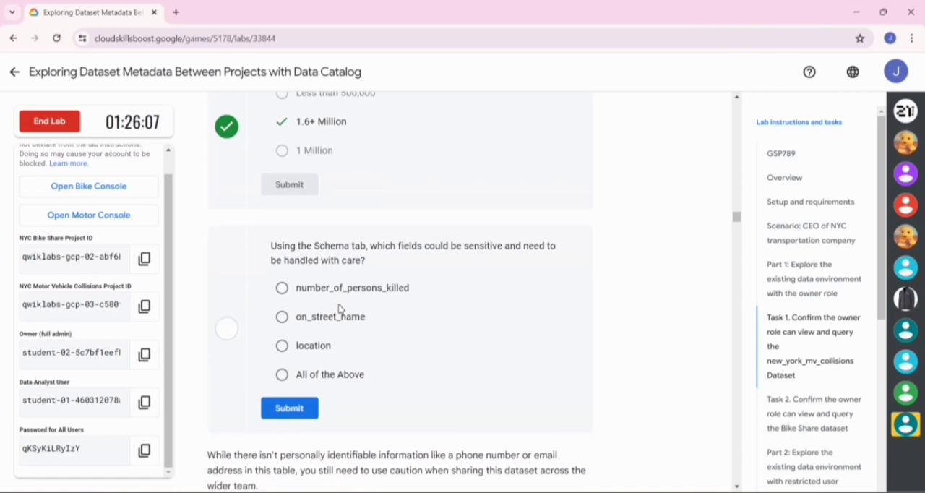
{"action": "scroll", "coordinate": [340, 309], "scroll_direction": "down", "scroll_amount": 1}
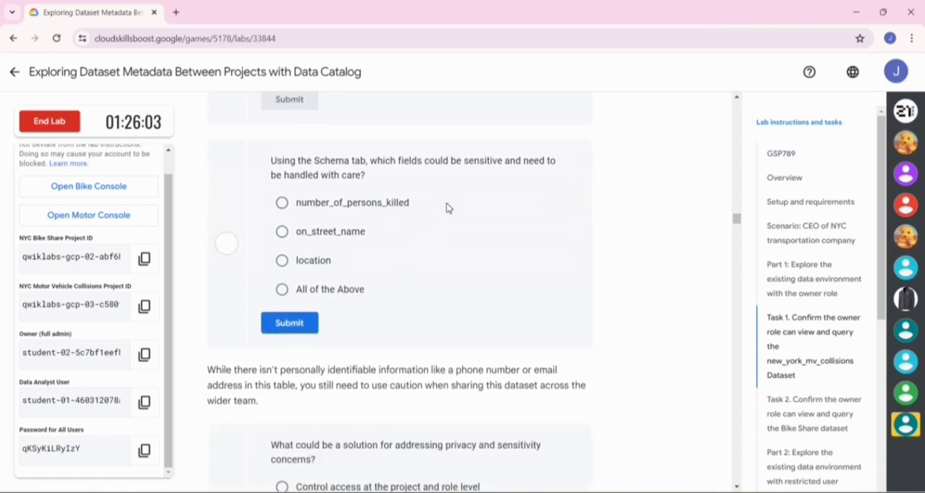
{"action": "left_click", "coordinate": [282, 289]}
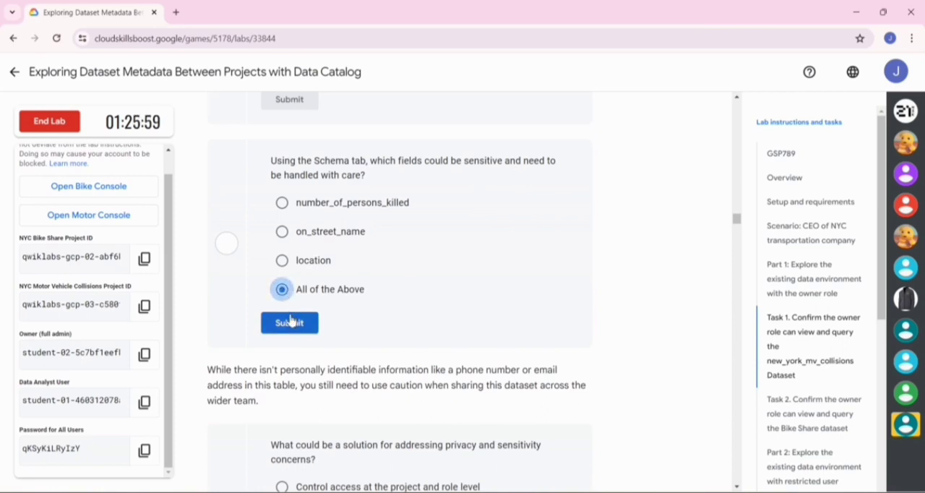
{"action": "left_click", "coordinate": [289, 323]}
- Submit All of the Above as the answer to the question on addressing privacy and sensitivity concerns
{"action": "scroll", "coordinate": [289, 319], "scroll_direction": "down", "scroll_amount": 3}
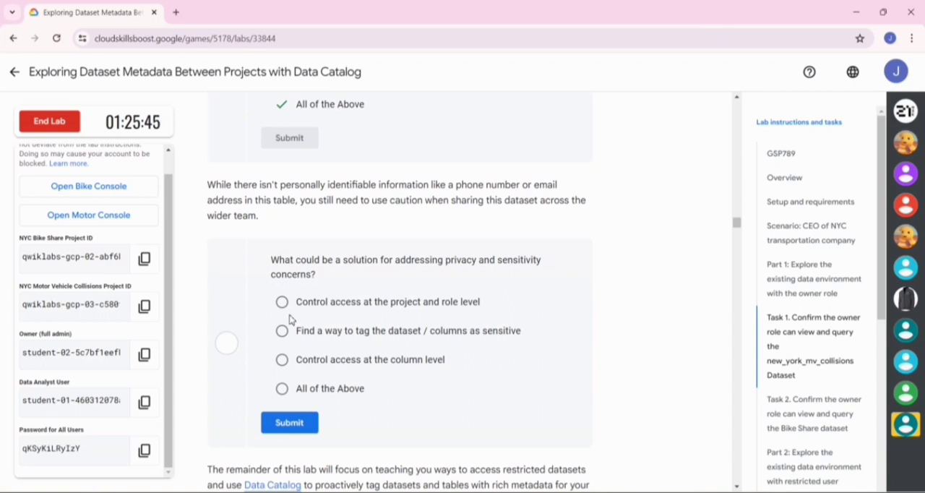
{"action": "scroll", "coordinate": [289, 319], "scroll_direction": "down", "scroll_amount": 1}
{"action": "triple_click", "coordinate": [283, 354]}
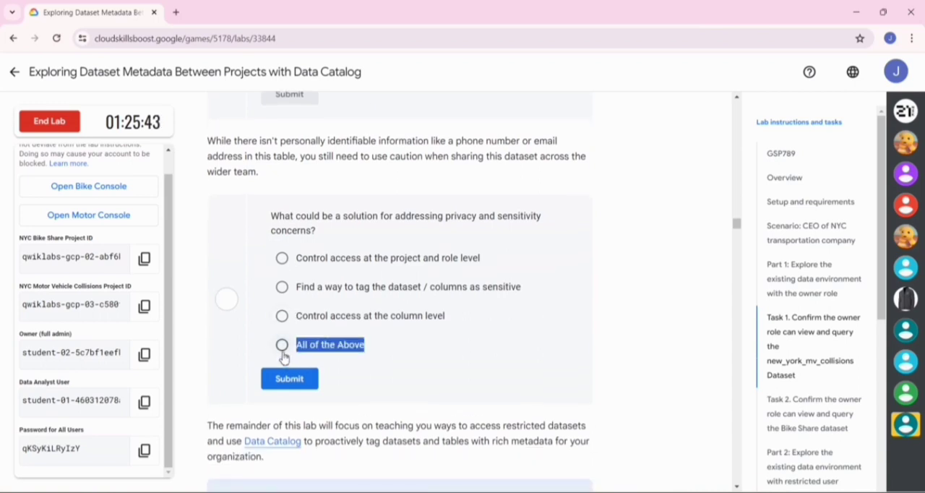
{"action": "left_click", "coordinate": [282, 355]}
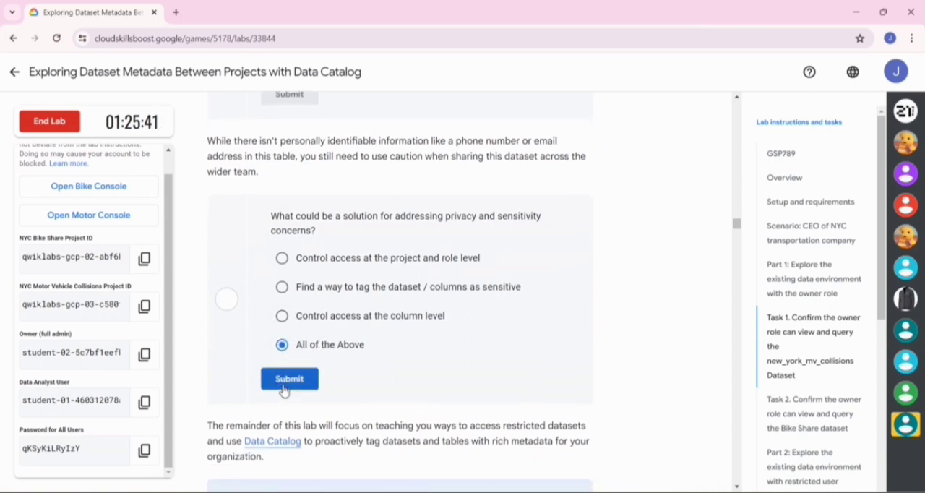
{"action": "left_click", "coordinate": [284, 389]}
- Copy the lab's SQL query for the 10 most common factors in NYC car crashes
{"action": "scroll", "coordinate": [284, 389], "scroll_direction": "down", "scroll_amount": 5}
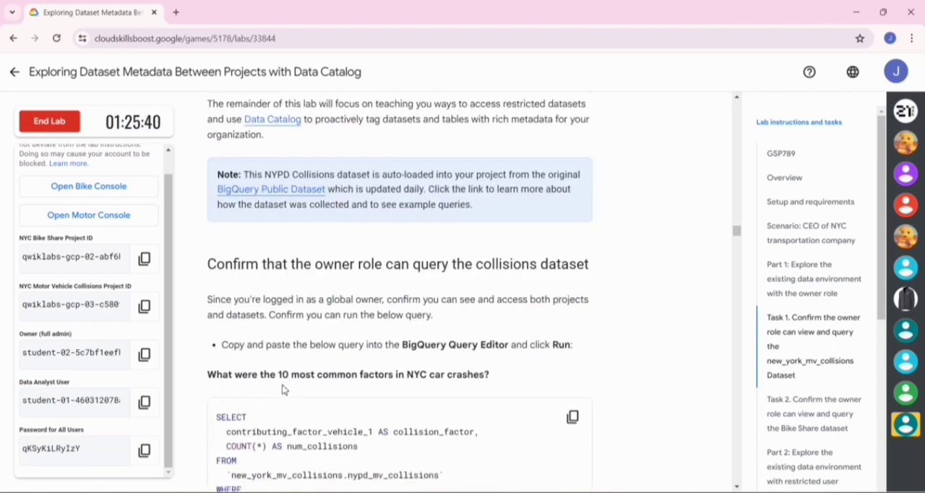
{"action": "scroll", "coordinate": [282, 388], "scroll_direction": "down", "scroll_amount": 1}
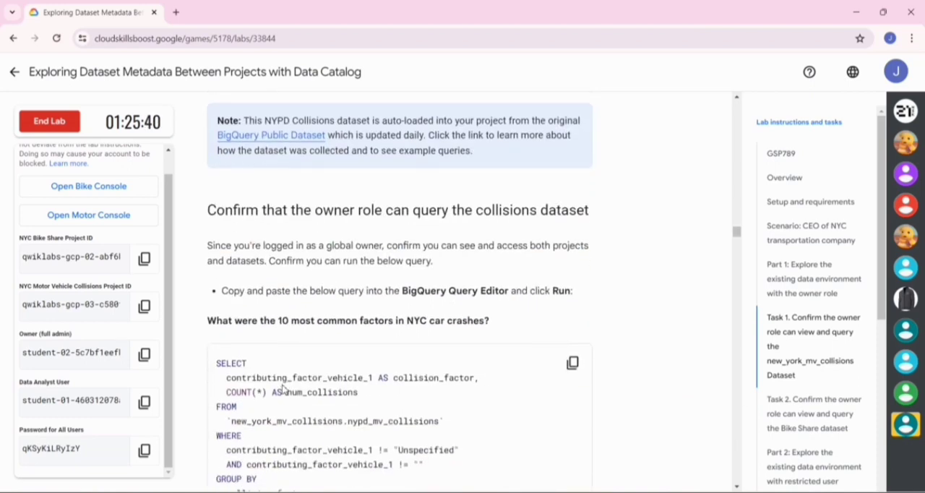
{"action": "left_click", "coordinate": [572, 363]}
{"action": "scroll", "coordinate": [580, 369], "scroll_direction": "down", "scroll_amount": 3}
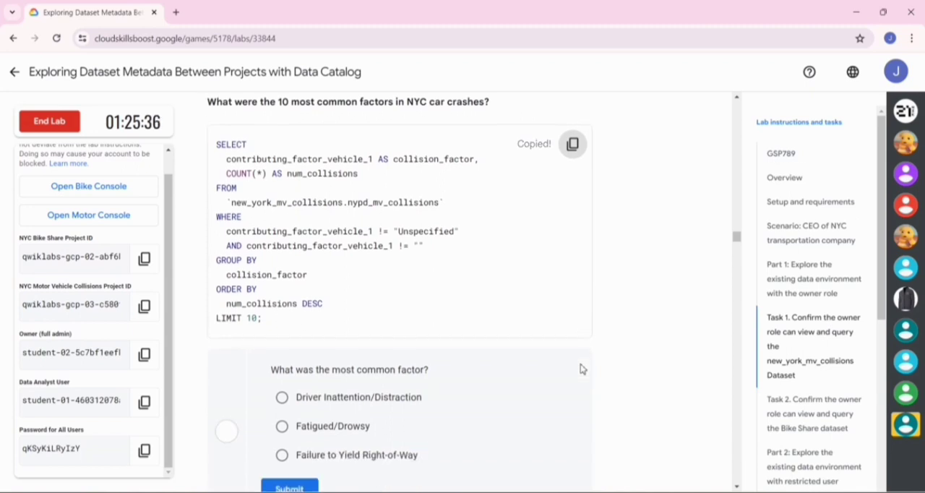
- Switch to BigQuery and run the copied query in a new query tab for nypd_mv_collisions, replacing the default statement
{"action": "key", "text": "alt+Tab"}
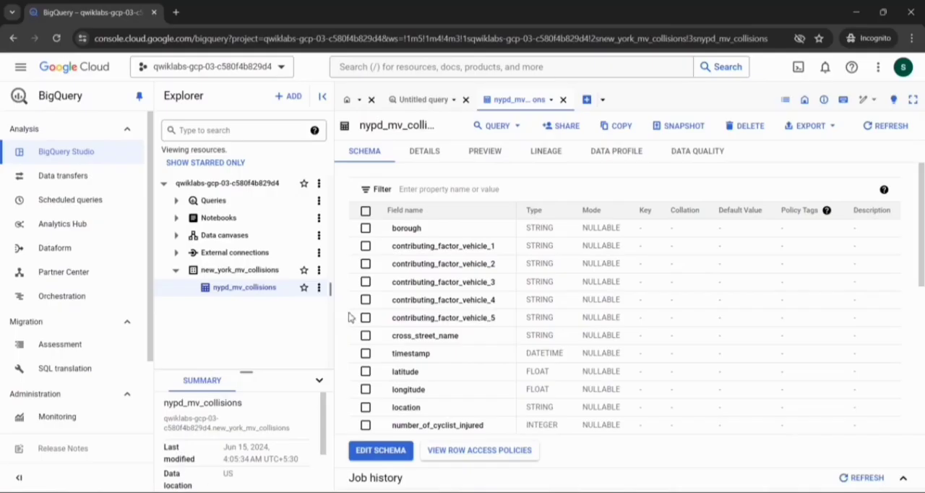
{"action": "left_click", "coordinate": [510, 137]}
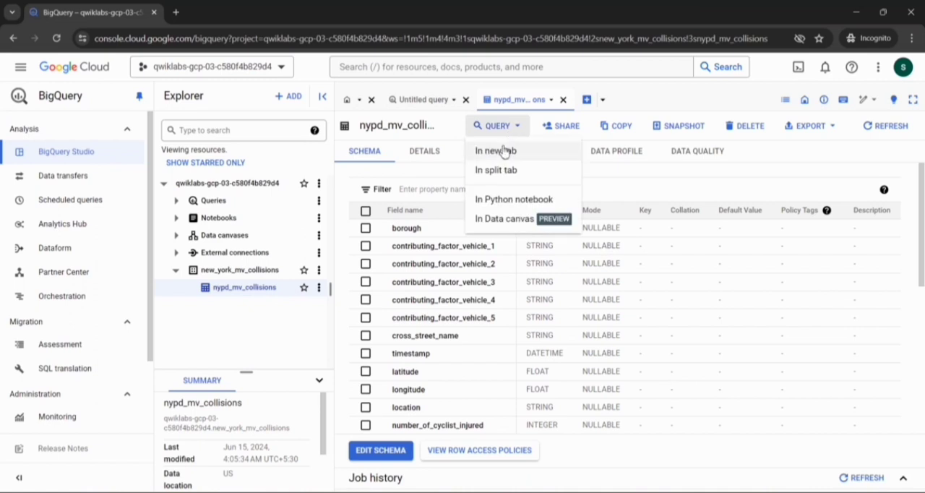
{"action": "left_click", "coordinate": [502, 151]}
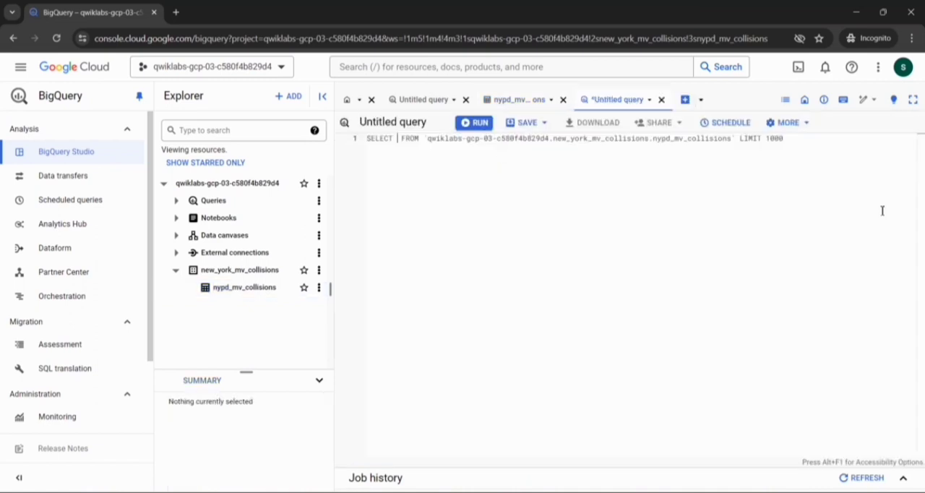
{"action": "left_click_drag", "start_coordinate": [792, 140], "coordinate": [254, 160]}
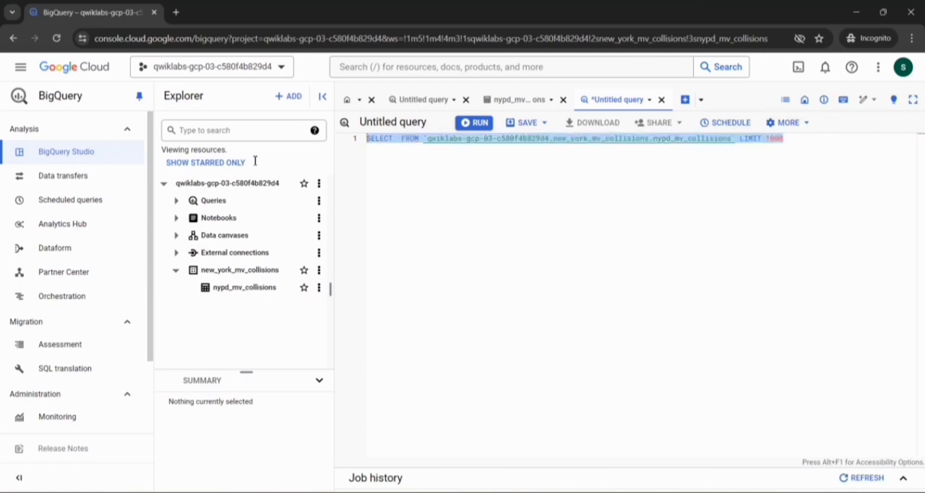
{"action": "key", "text": "ctrl+v"}
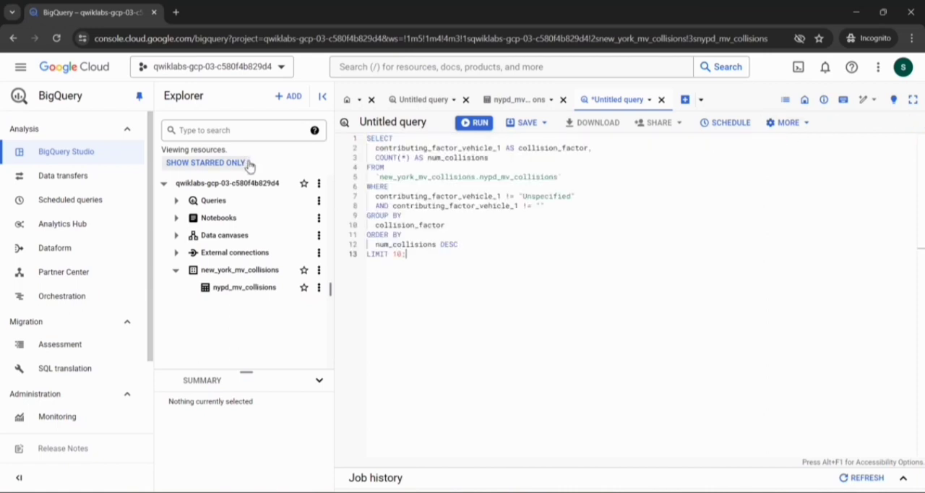
{"action": "left_click", "coordinate": [476, 123]}
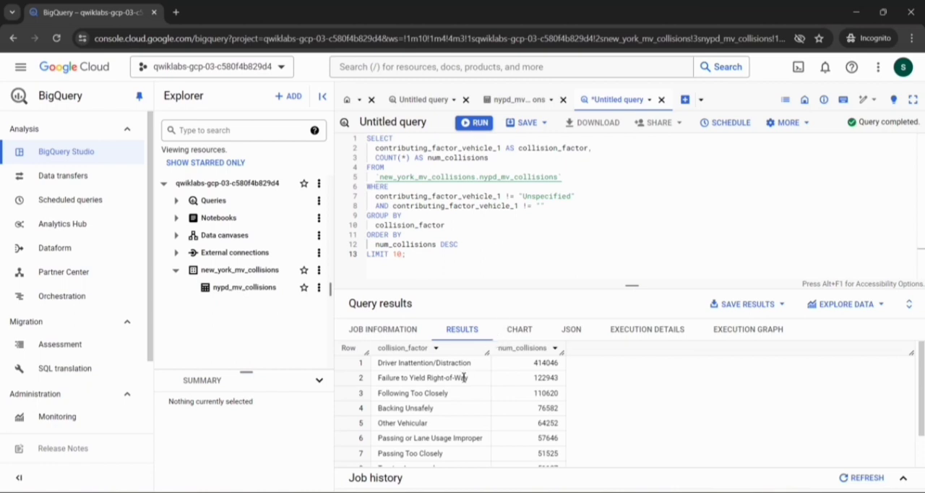
- On the lab page, submit Driver Inattention/Distraction as the most common factor and check progress for "Query the NYC collision data"
{"action": "key", "text": "alt+Tab"}
{"action": "scroll", "coordinate": [335, 366], "scroll_direction": "down", "scroll_amount": 3}
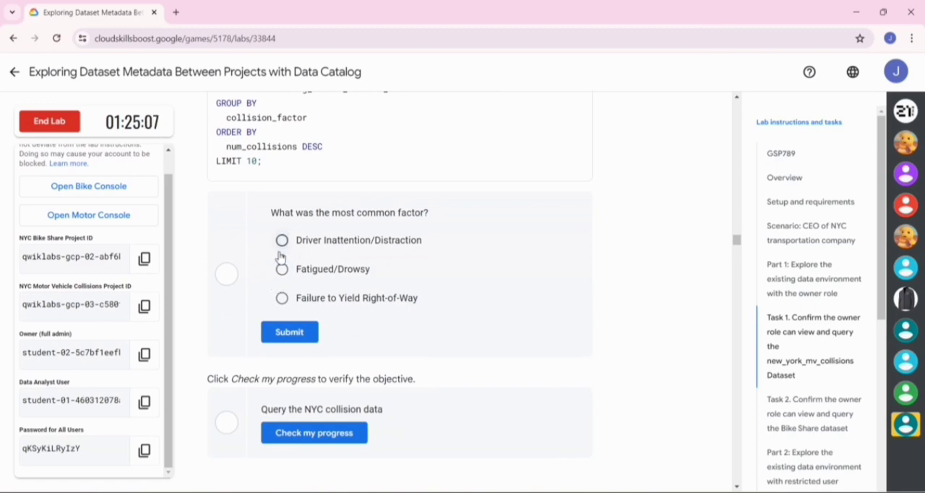
{"action": "left_click", "coordinate": [280, 251]}
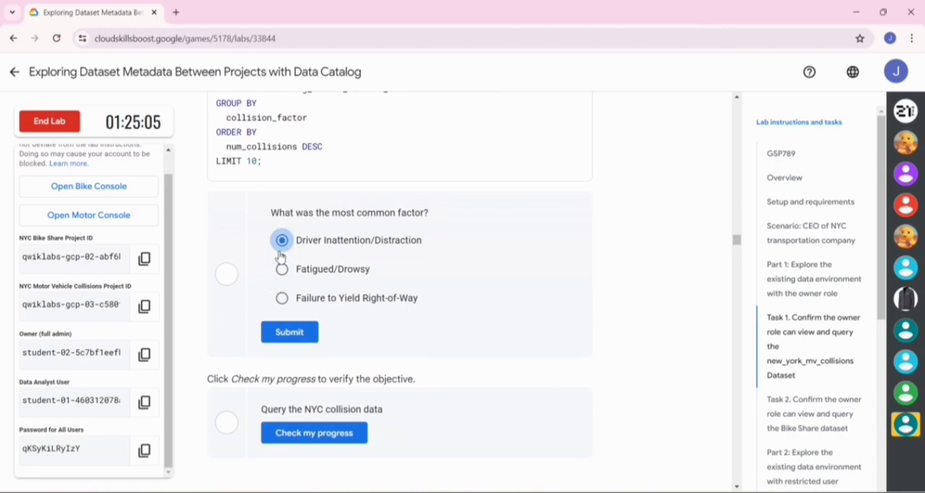
{"action": "left_click", "coordinate": [282, 339]}
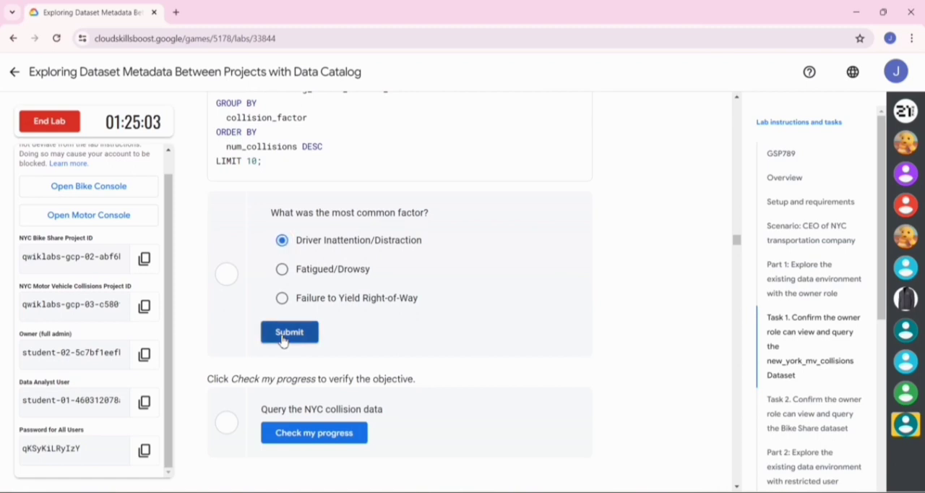
{"action": "scroll", "coordinate": [282, 338], "scroll_direction": "down", "scroll_amount": 2}
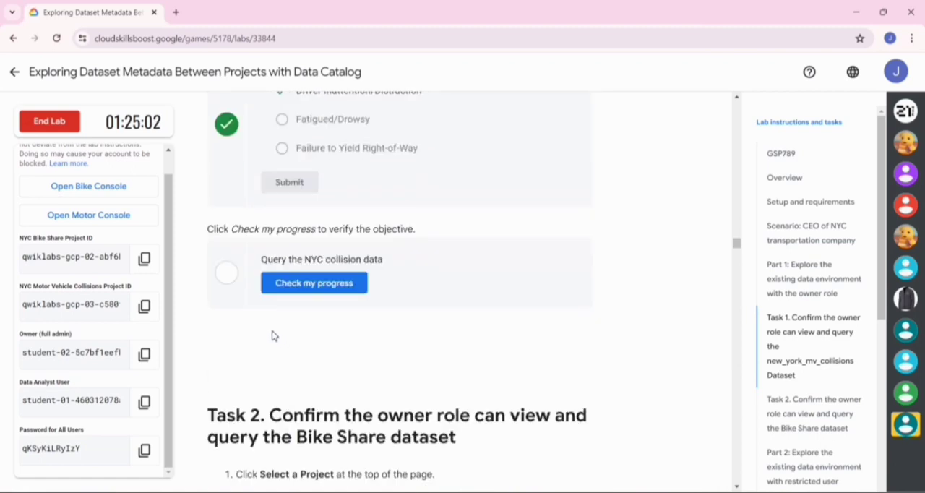
{"action": "left_click", "coordinate": [316, 294]}
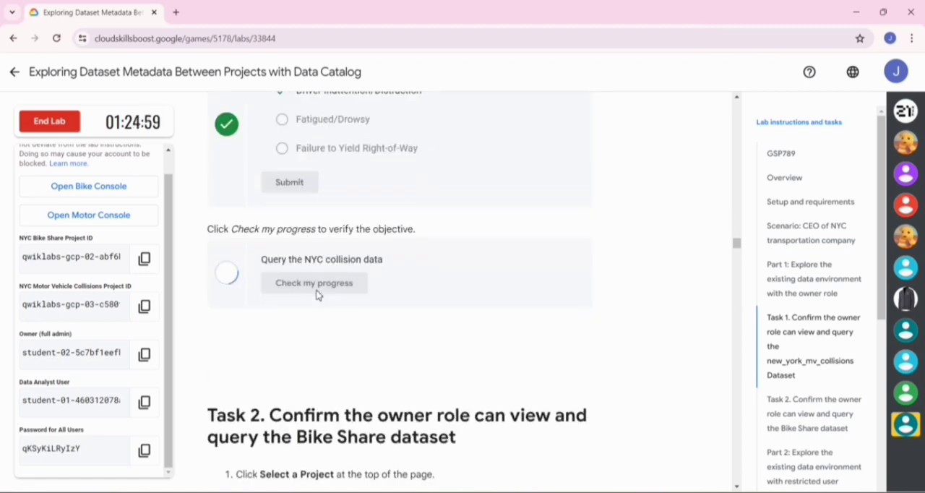
- Review the lab's Task 2 instructions, switch to BigQuery and list all available projects in the project selector
{"action": "scroll", "coordinate": [316, 293], "scroll_direction": "down", "scroll_amount": 3}
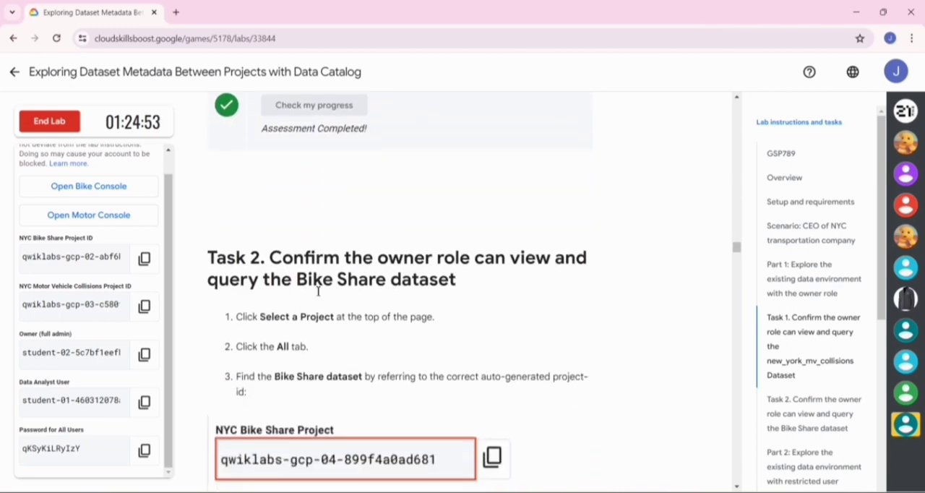
{"action": "scroll", "coordinate": [318, 291], "scroll_direction": "down", "scroll_amount": 3}
{"action": "scroll", "coordinate": [318, 291], "scroll_direction": "down", "scroll_amount": 3}
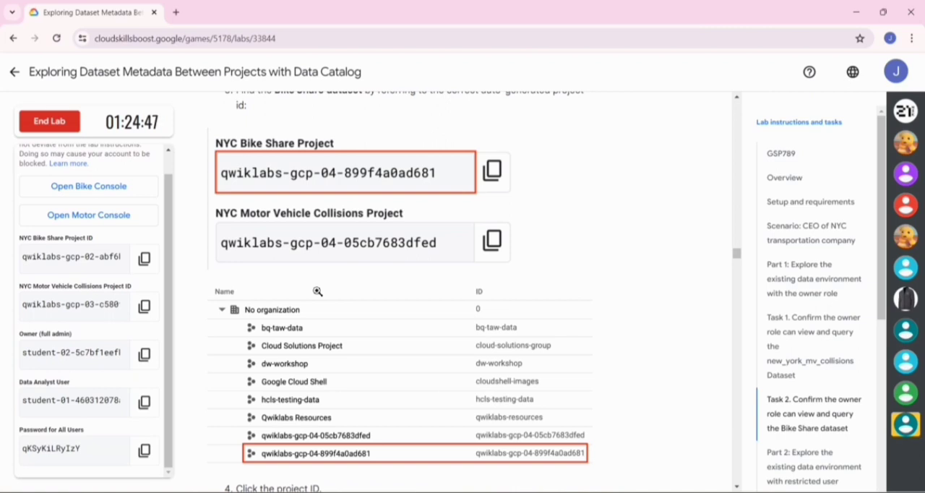
{"action": "key", "text": "alt+Tab"}
{"action": "key", "text": "alt+Tab"}
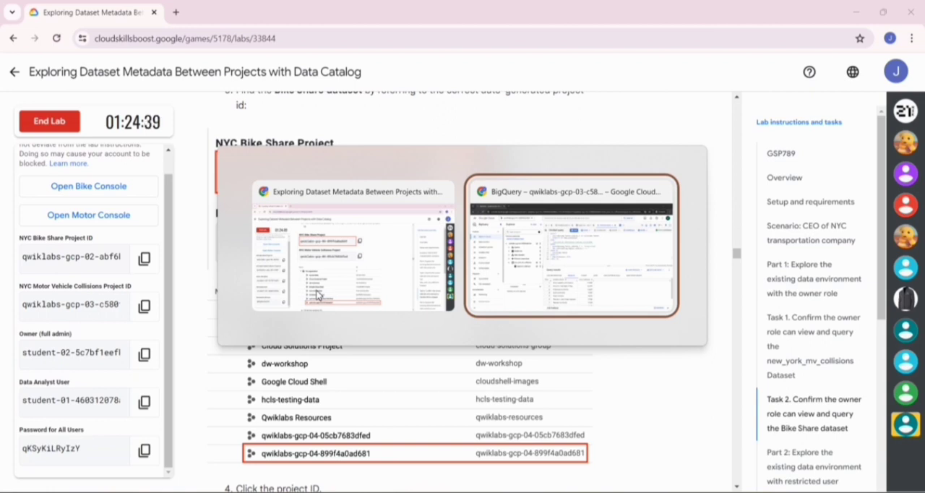
{"action": "key", "text": "alt+Tab"}
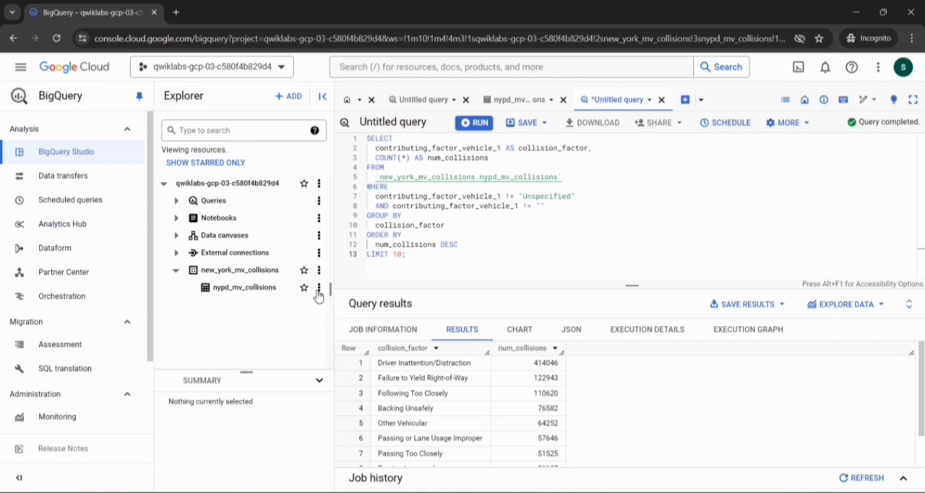
{"action": "left_click", "coordinate": [284, 70]}
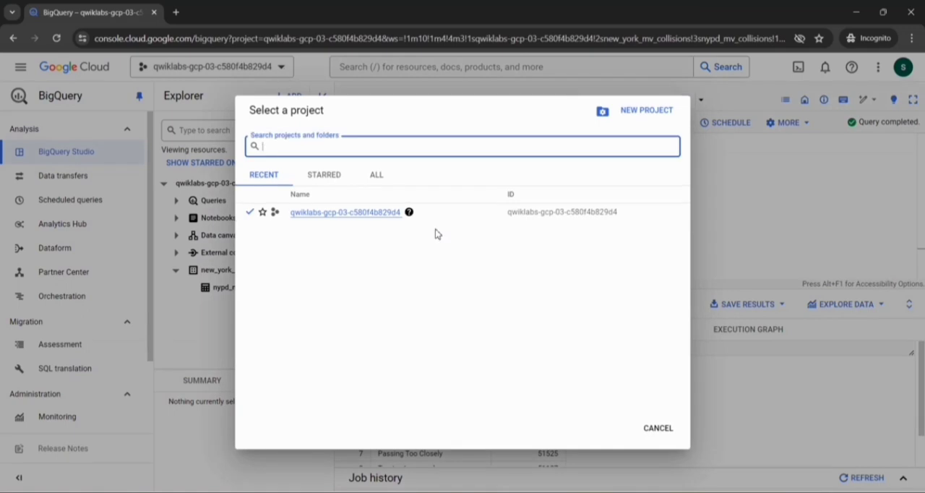
{"action": "left_click", "coordinate": [386, 184]}
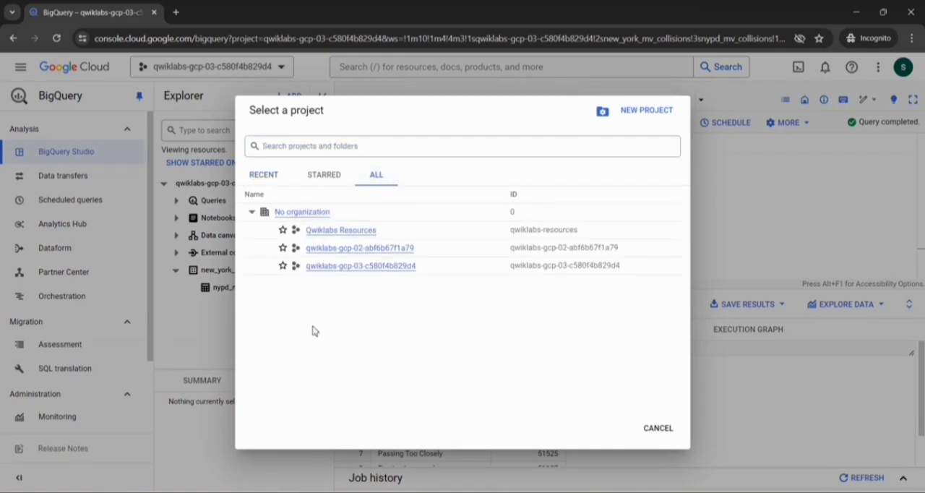
- Copy the NYC Bike Share Project ID from the lab page and switch BigQuery to that project, leaving the unsaved work
{"action": "key", "text": "alt+Tab"}
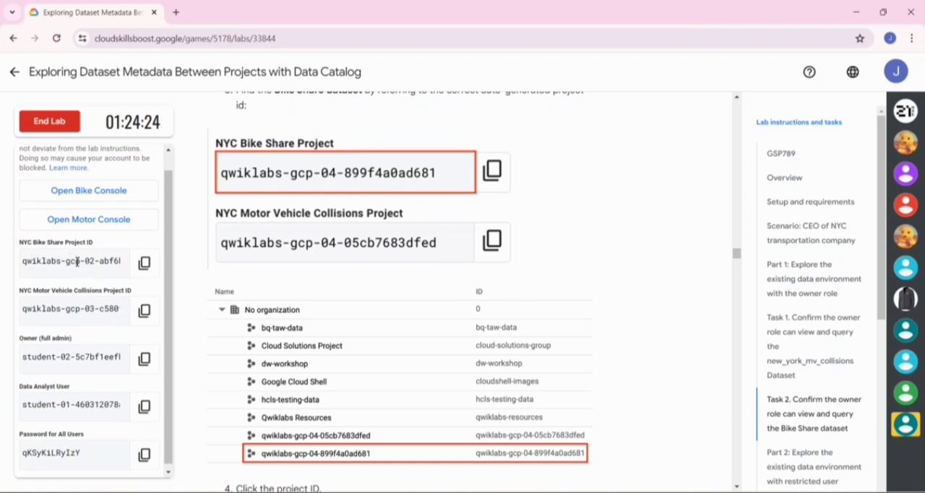
{"action": "left_click", "coordinate": [140, 272]}
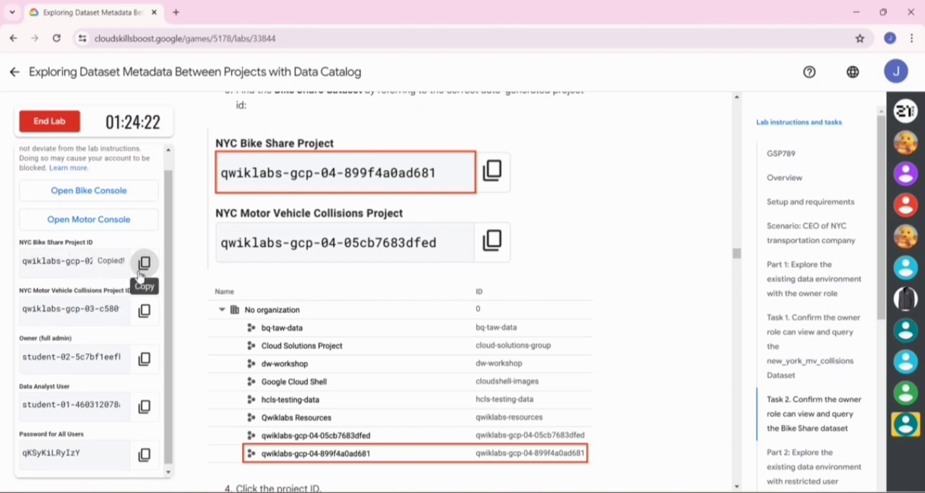
{"action": "key", "text": "alt+Tab"}
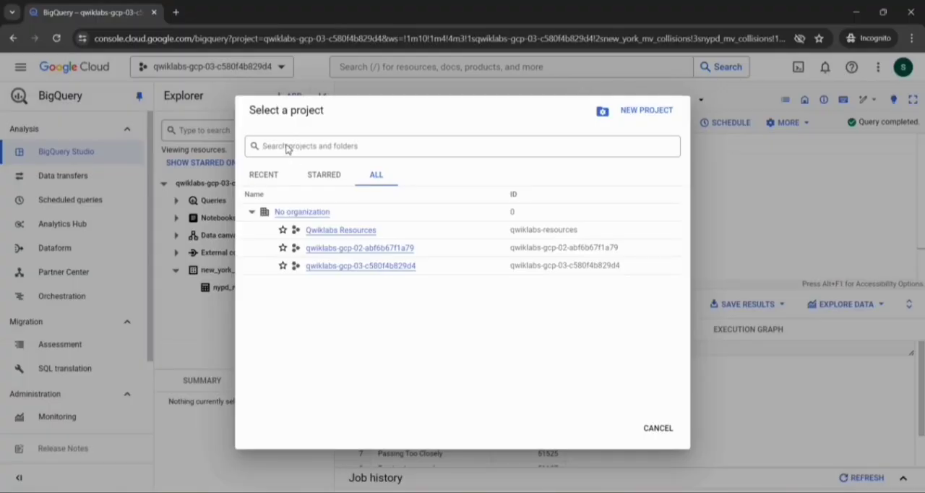
{"action": "left_click", "coordinate": [287, 148]}
{"action": "key", "text": "ctrl+v"}
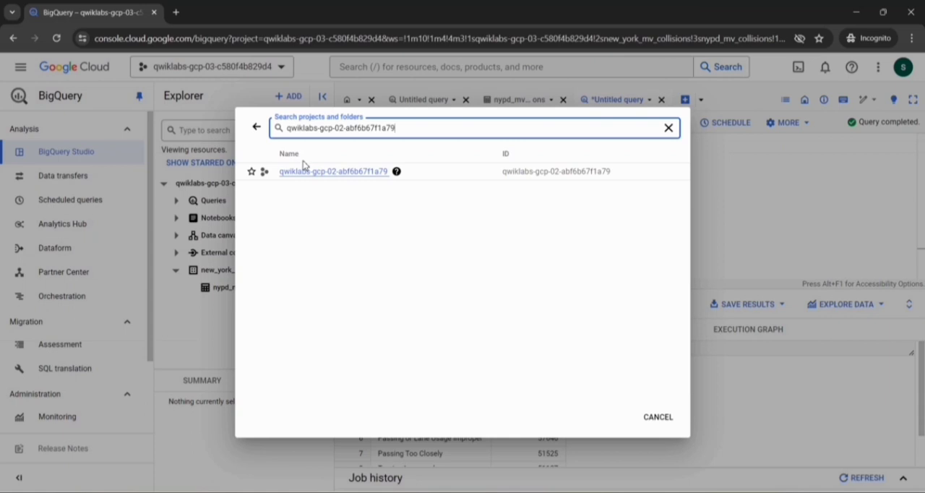
{"action": "left_click", "coordinate": [299, 173]}
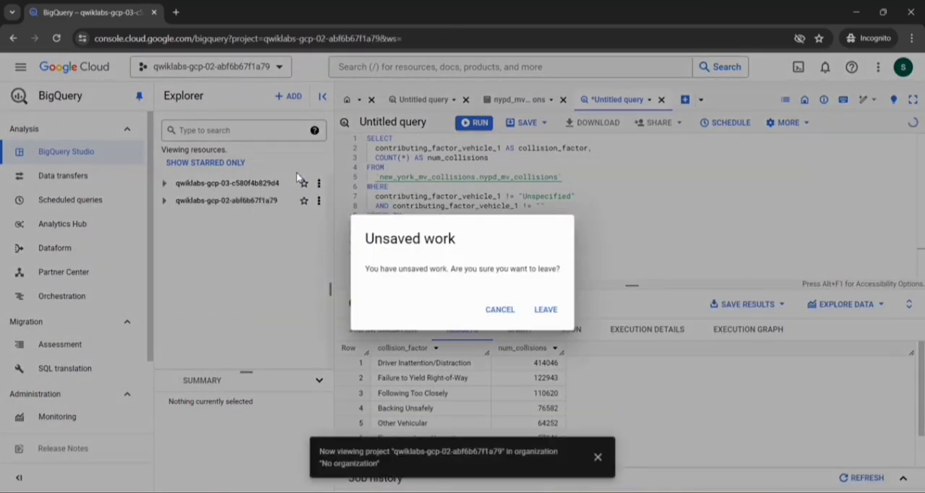
{"action": "left_click", "coordinate": [544, 312]}
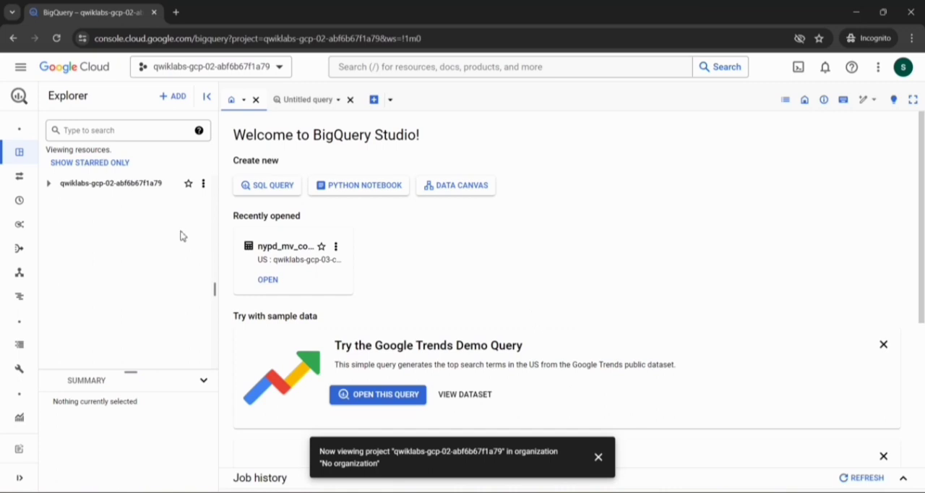
- Expand the Bike Share project's new_york_citibike dataset and open the citibike_trips table
{"action": "left_click", "coordinate": [47, 185]}
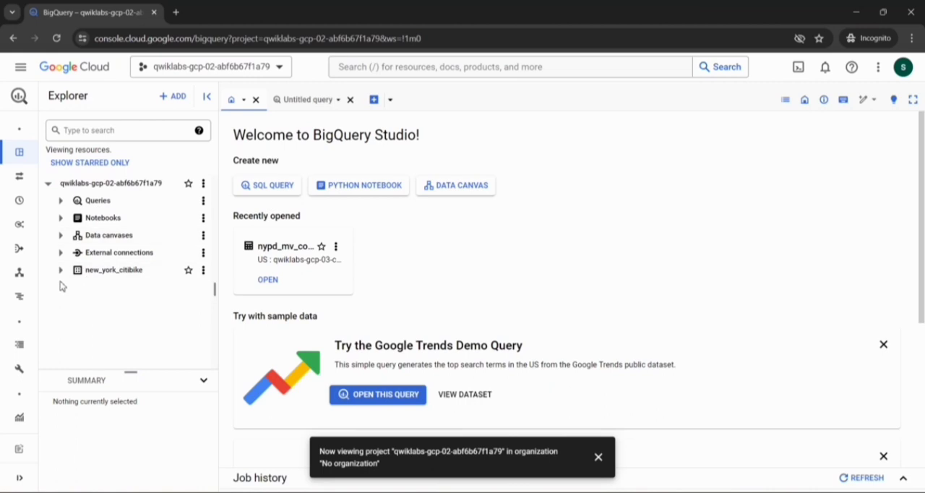
{"action": "left_click", "coordinate": [59, 270]}
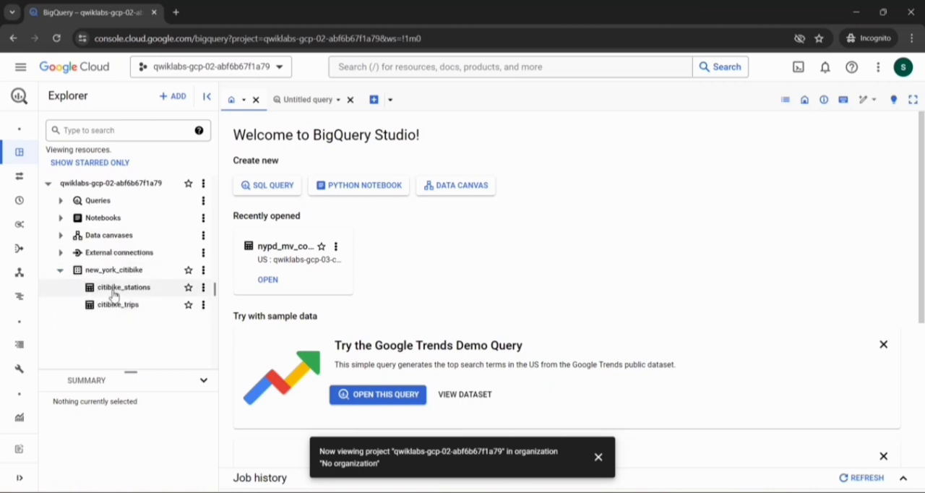
{"action": "left_click", "coordinate": [110, 307]}
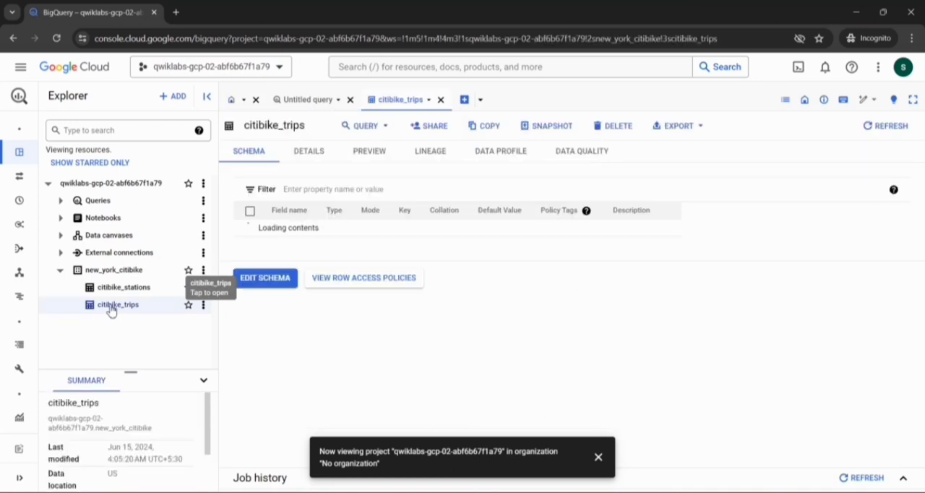
- On the lab page, submit Over 58 Million Trips as the number of records in the citibike_trips table
{"action": "key", "text": "alt+Tab"}
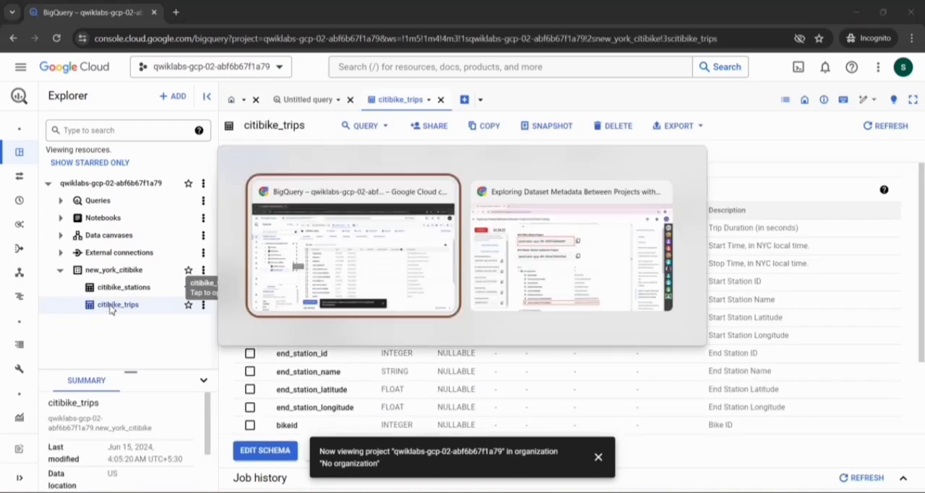
{"action": "scroll", "coordinate": [268, 327], "scroll_direction": "down", "scroll_amount": 6}
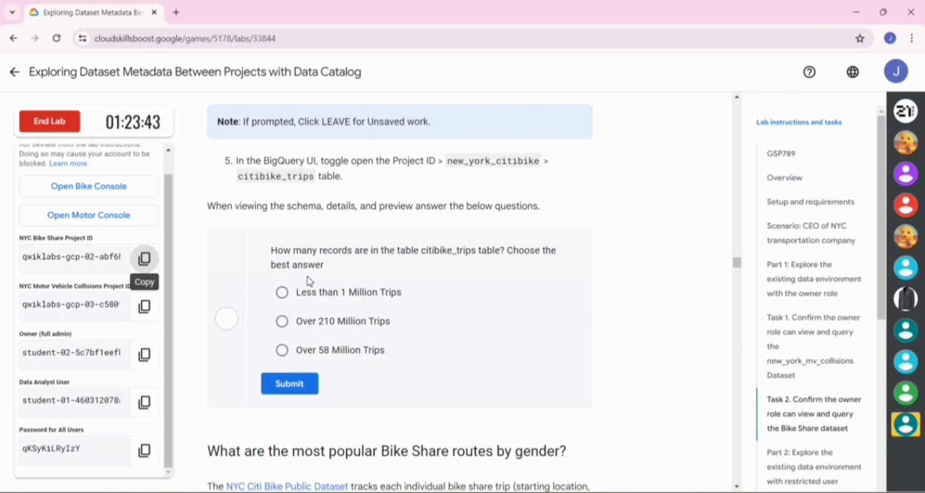
{"action": "scroll", "coordinate": [307, 279], "scroll_direction": "down", "scroll_amount": 1}
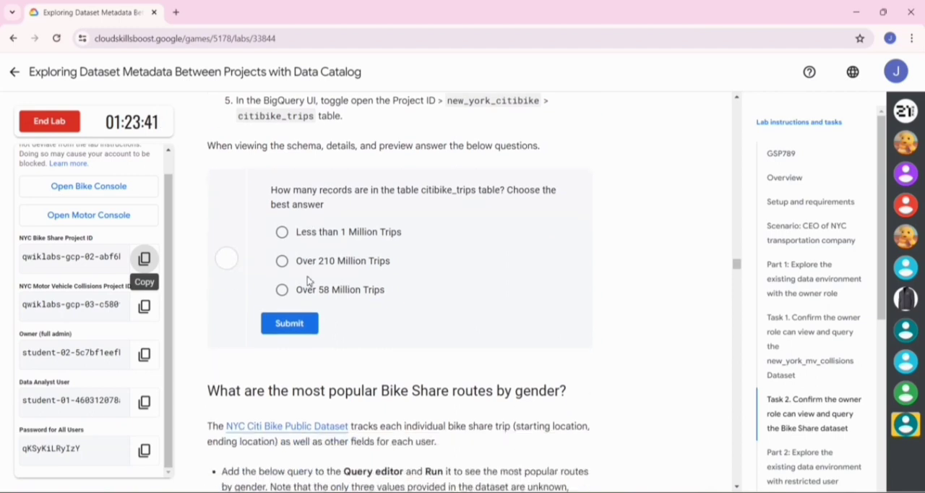
{"action": "left_click", "coordinate": [283, 290]}
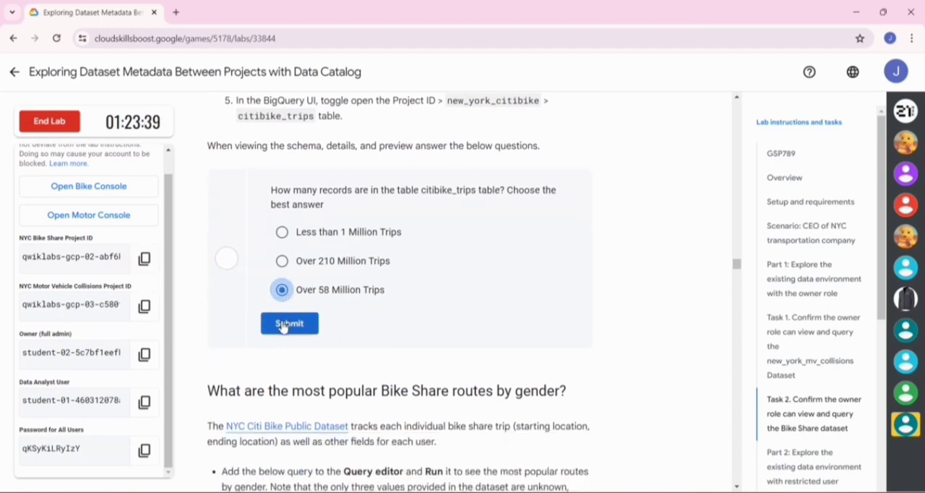
{"action": "left_click", "coordinate": [283, 325]}
- Copy the lab's SQL query for the most popular Bike Share routes by gender and switch to BigQuery
{"action": "scroll", "coordinate": [282, 324], "scroll_direction": "down", "scroll_amount": 5}
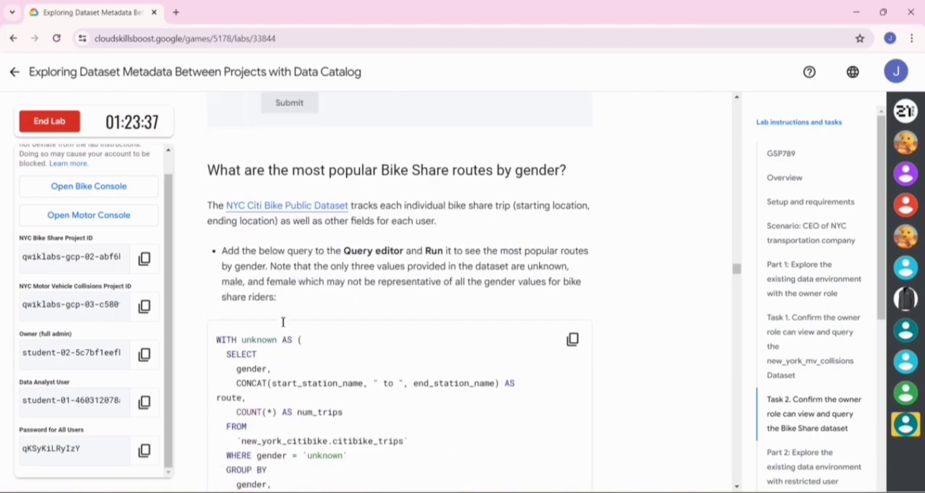
{"action": "left_click", "coordinate": [573, 240]}
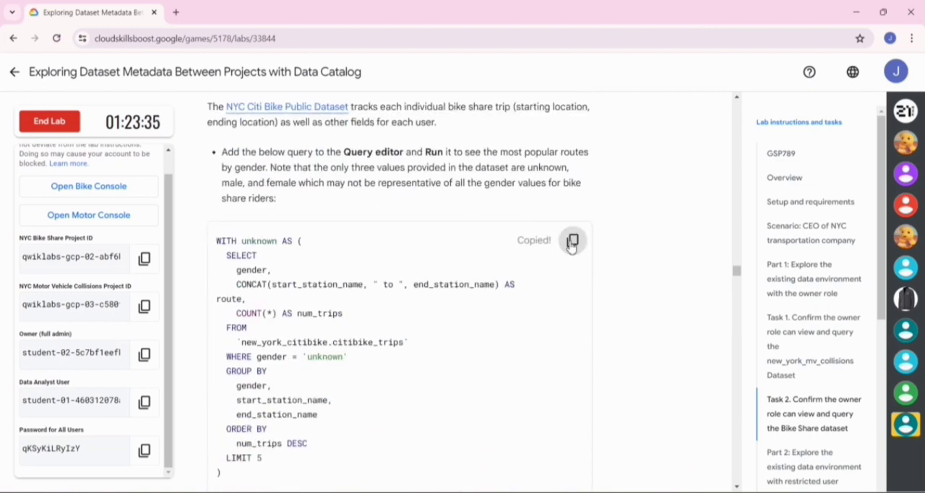
{"action": "key", "text": "alt+Tab"}
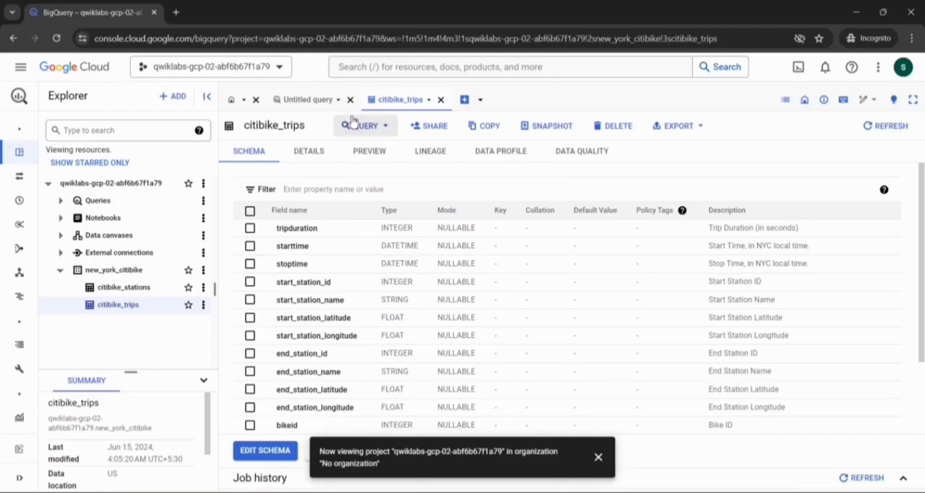
- Run the copied query in a new query tab for citibike_trips, replacing the default statement, and dismiss the project notification
{"action": "left_click", "coordinate": [386, 128]}
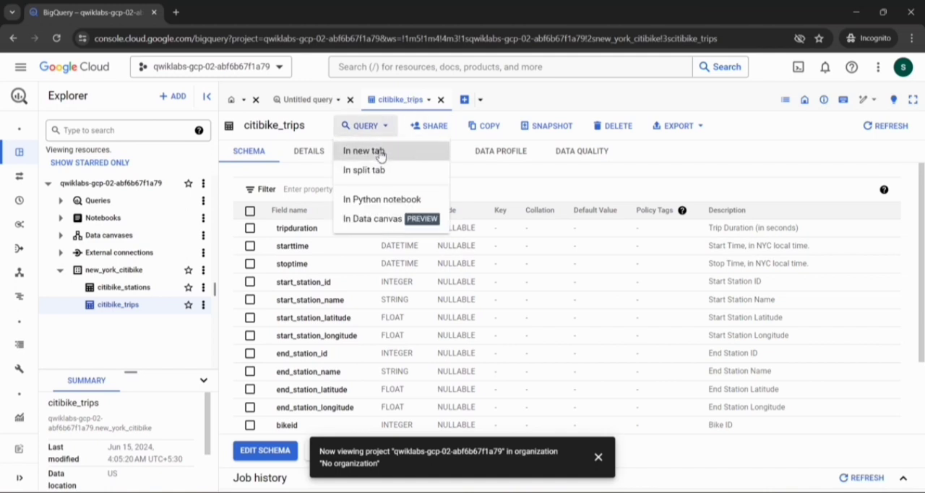
{"action": "left_click", "coordinate": [381, 152]}
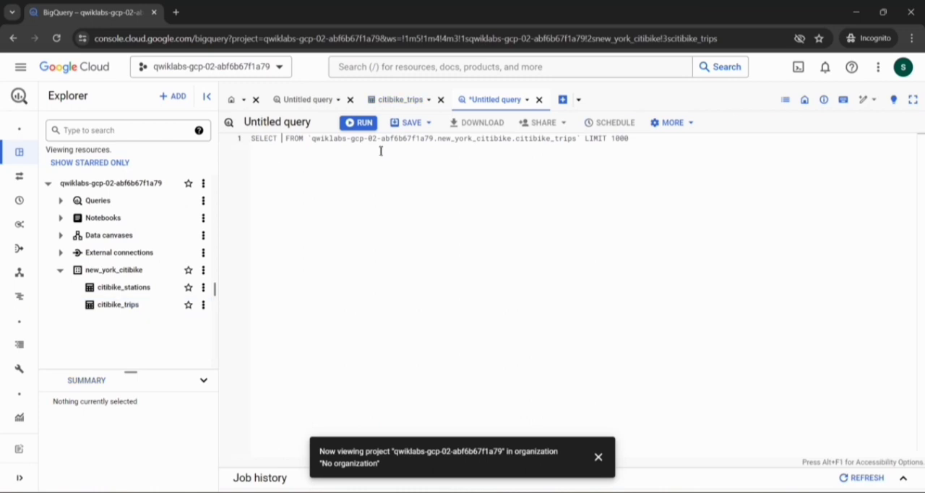
{"action": "left_click", "coordinate": [570, 158]}
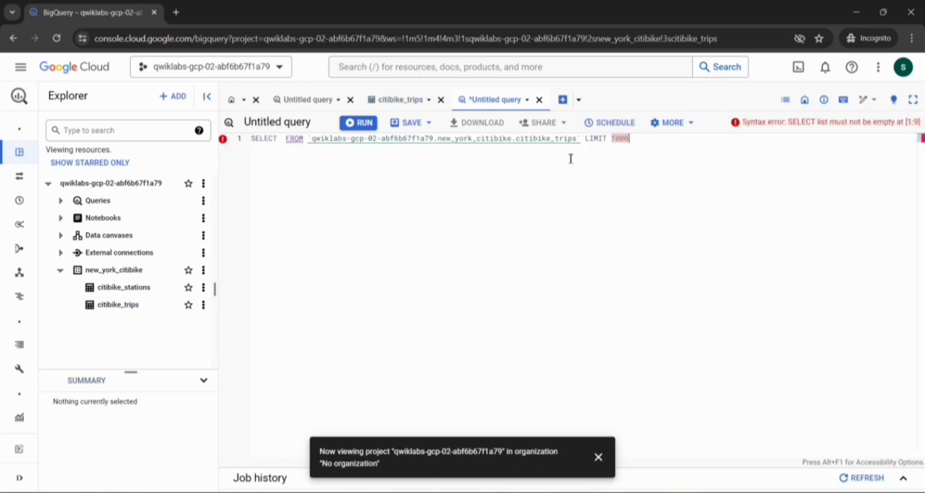
{"action": "key", "text": "ctrl+a"}
{"action": "key", "text": "ctrl+v"}
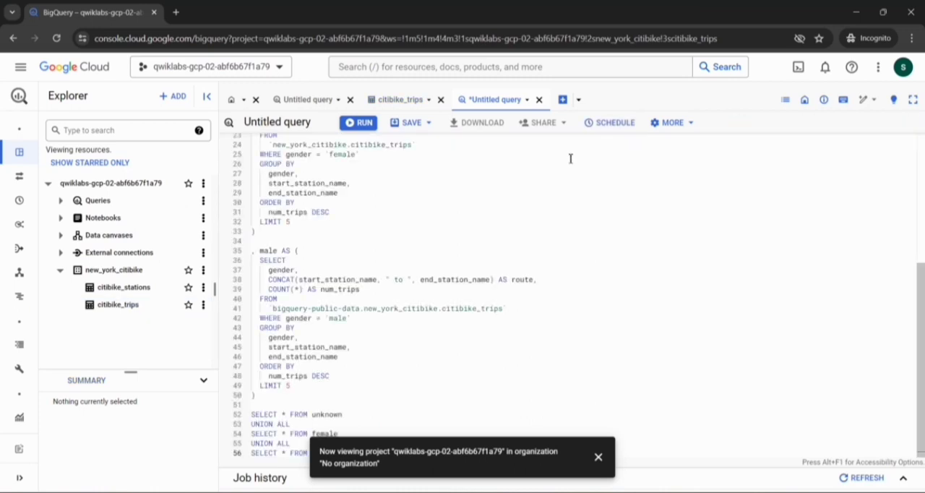
{"action": "left_click", "coordinate": [357, 123]}
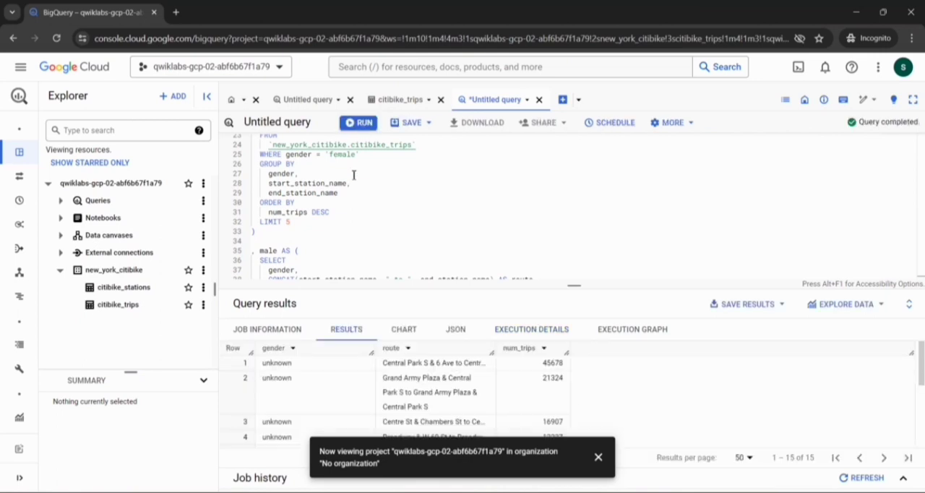
{"action": "left_click", "coordinate": [599, 457]}
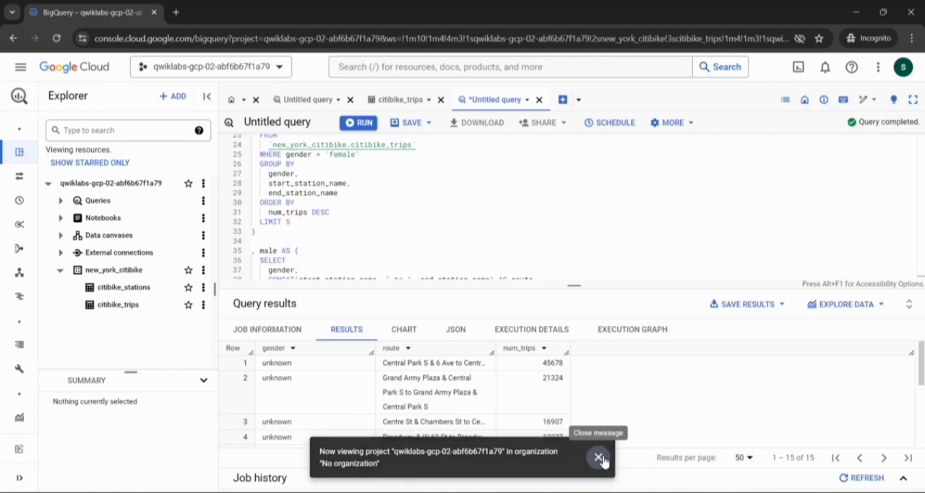
- On the lab page, submit False for whether males and females share the same most popular route
{"action": "key", "text": "alt+Tab"}
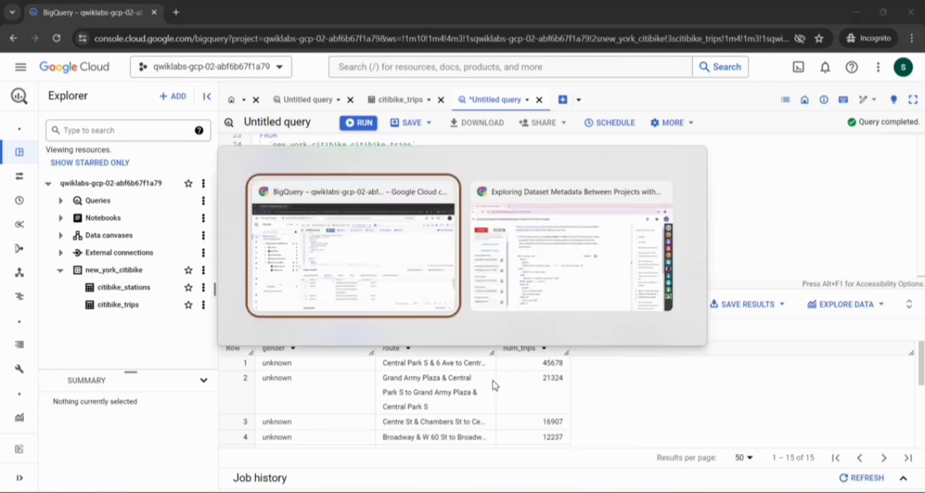
{"action": "scroll", "coordinate": [270, 334], "scroll_direction": "down", "scroll_amount": 5}
{"action": "scroll", "coordinate": [271, 331], "scroll_direction": "down", "scroll_amount": 20}
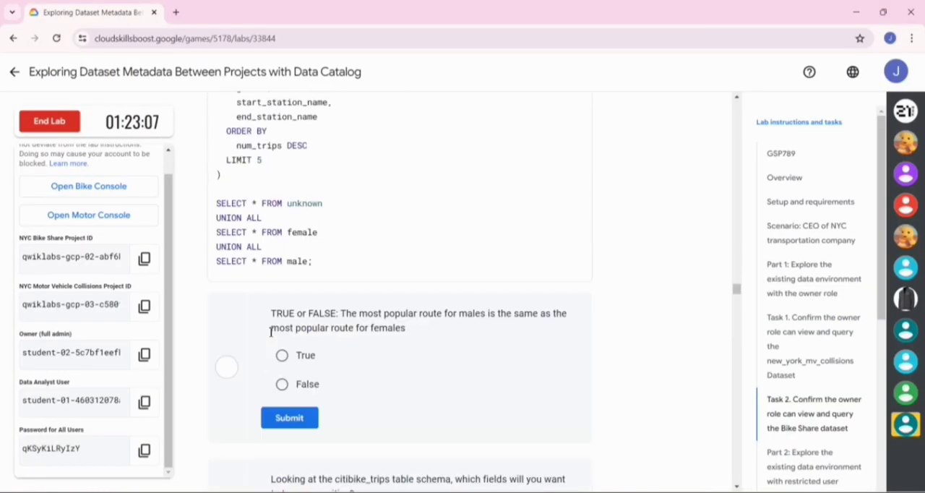
{"action": "scroll", "coordinate": [271, 331], "scroll_direction": "up", "scroll_amount": 1}
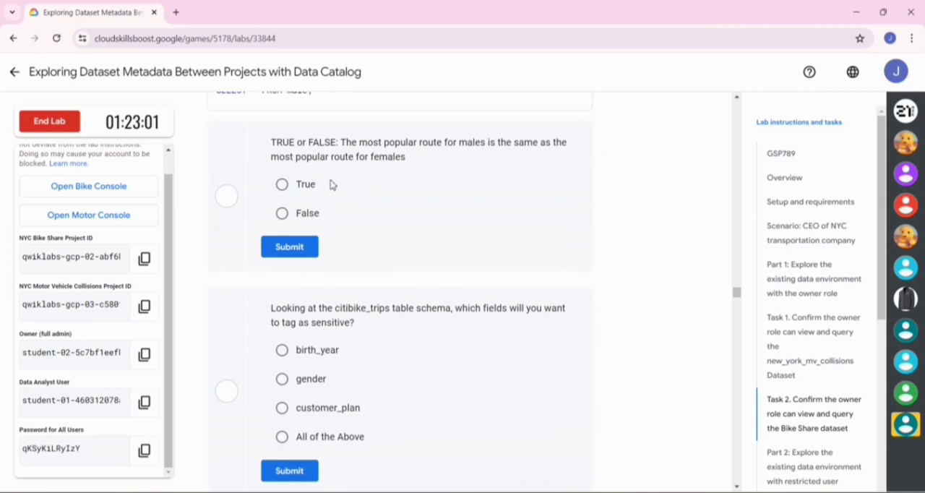
{"action": "left_click", "coordinate": [282, 213]}
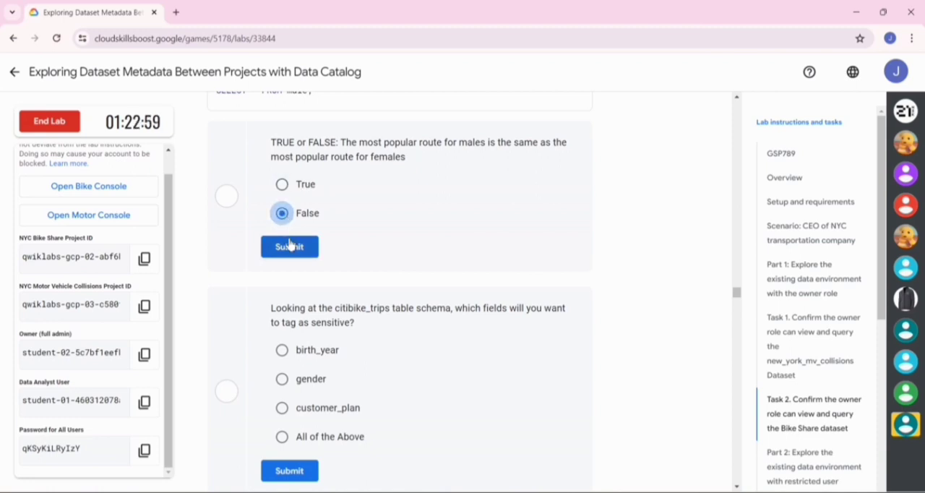
{"action": "left_click", "coordinate": [289, 245]}
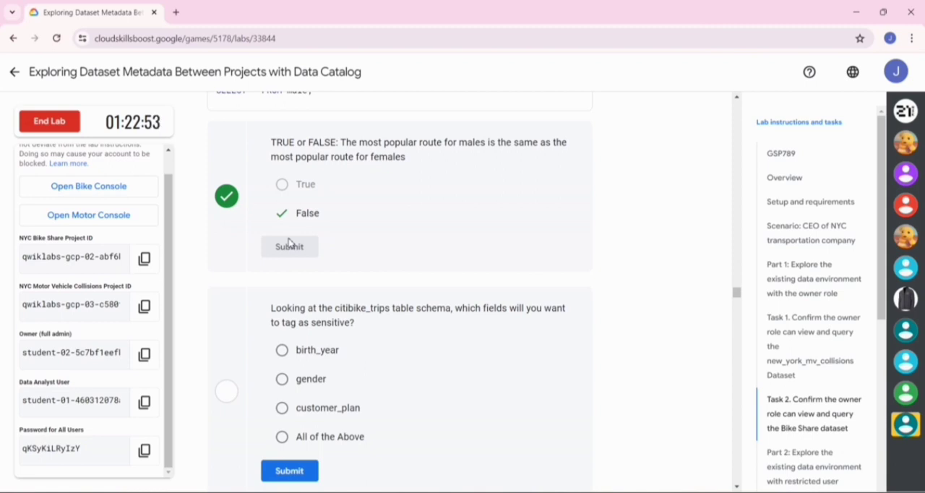
- Submit All of the Above as the sensitive citibike_trips fields and check progress on querying the most popular bike route by gender
{"action": "scroll", "coordinate": [289, 243], "scroll_direction": "down", "scroll_amount": 1}
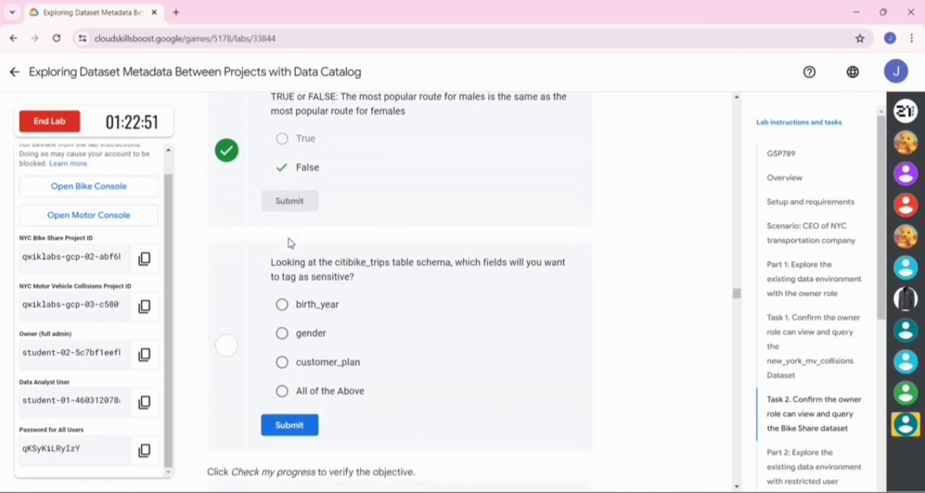
{"action": "left_click", "coordinate": [282, 391]}
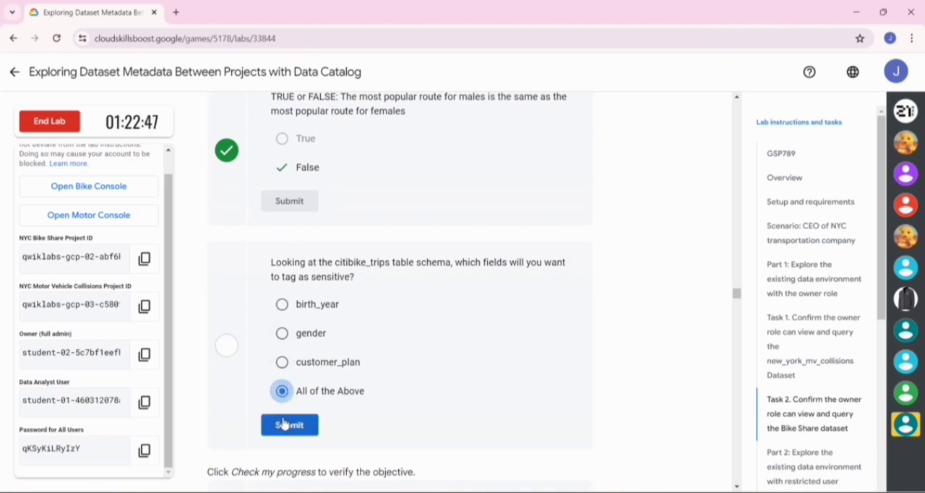
{"action": "left_click", "coordinate": [283, 426]}
{"action": "scroll", "coordinate": [283, 426], "scroll_direction": "down", "scroll_amount": 3}
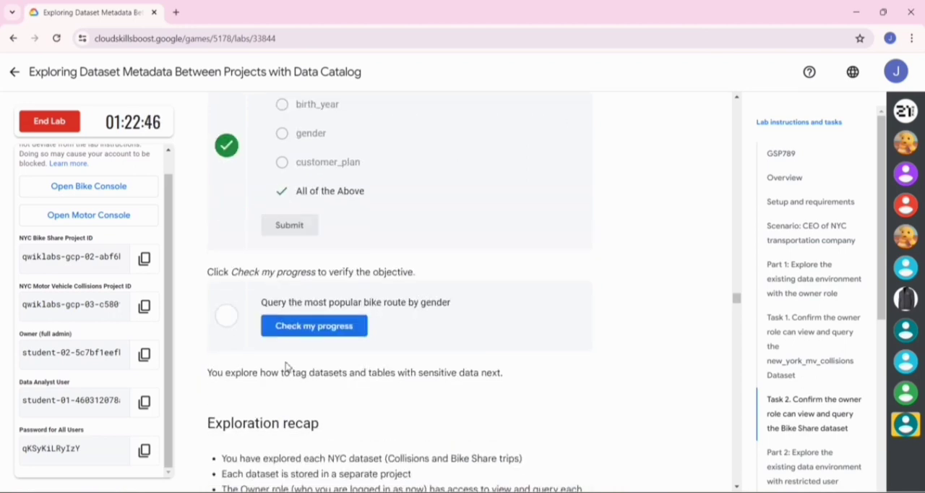
{"action": "left_click", "coordinate": [314, 327]}
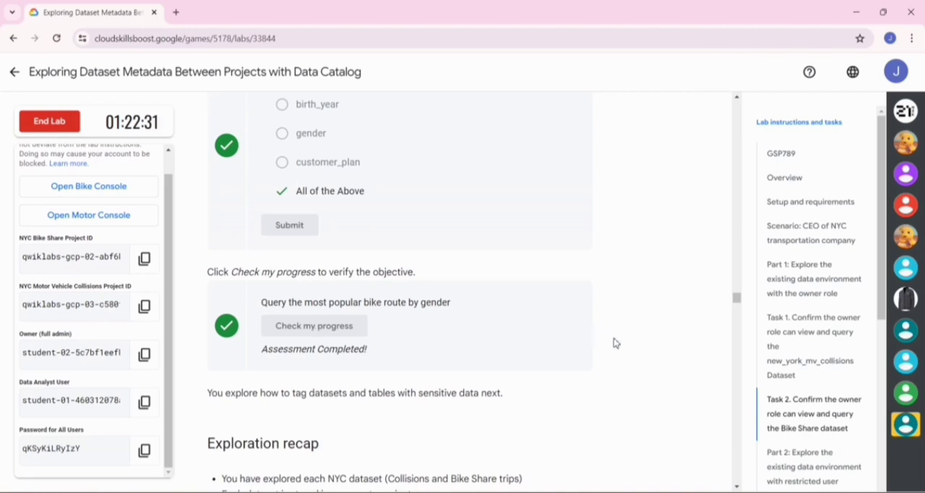
- Skim the lab instructions up to the Task 6 directions for creating a new Data Catalog template
{"action": "scroll", "coordinate": [614, 342], "scroll_direction": "down", "scroll_amount": 20}
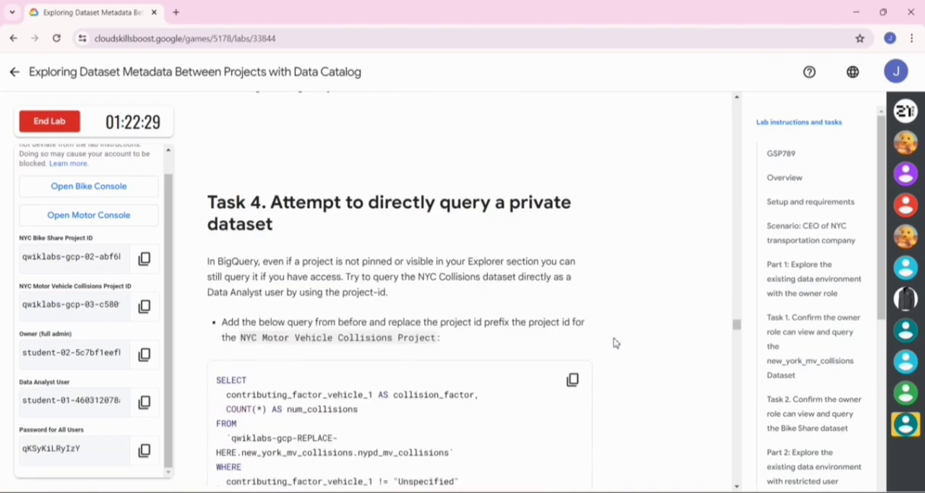
{"action": "scroll", "coordinate": [614, 343], "scroll_direction": "down", "scroll_amount": 20}
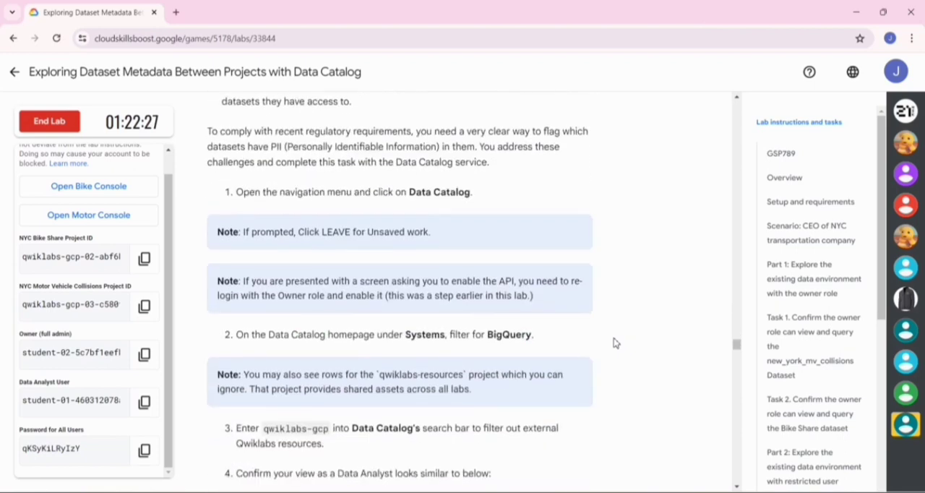
{"action": "scroll", "coordinate": [613, 342], "scroll_direction": "down", "scroll_amount": 15}
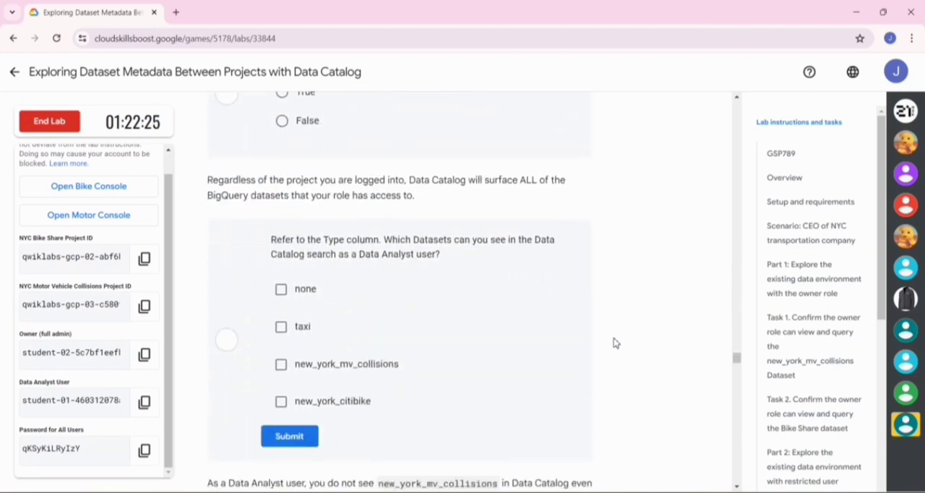
{"action": "scroll", "coordinate": [613, 342], "scroll_direction": "down", "scroll_amount": 15}
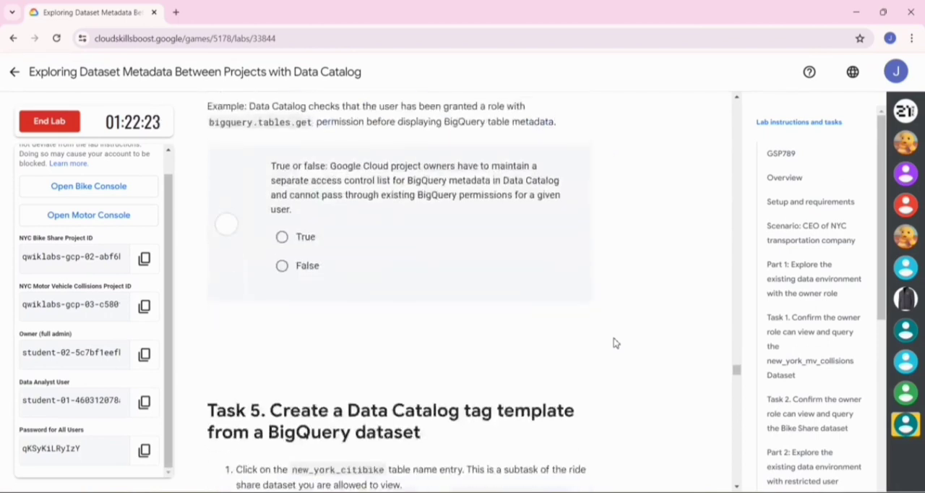
{"action": "scroll", "coordinate": [614, 342], "scroll_direction": "down", "scroll_amount": 20}
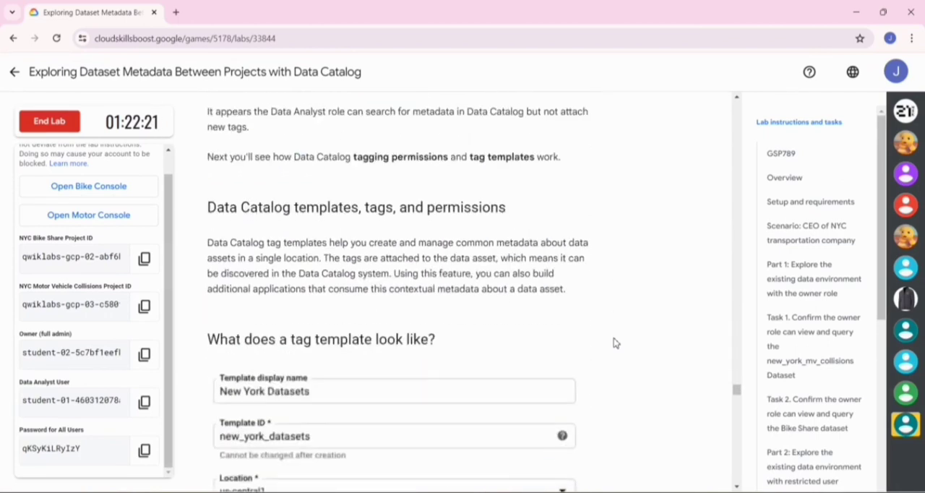
{"action": "scroll", "coordinate": [614, 342], "scroll_direction": "down", "scroll_amount": 15}
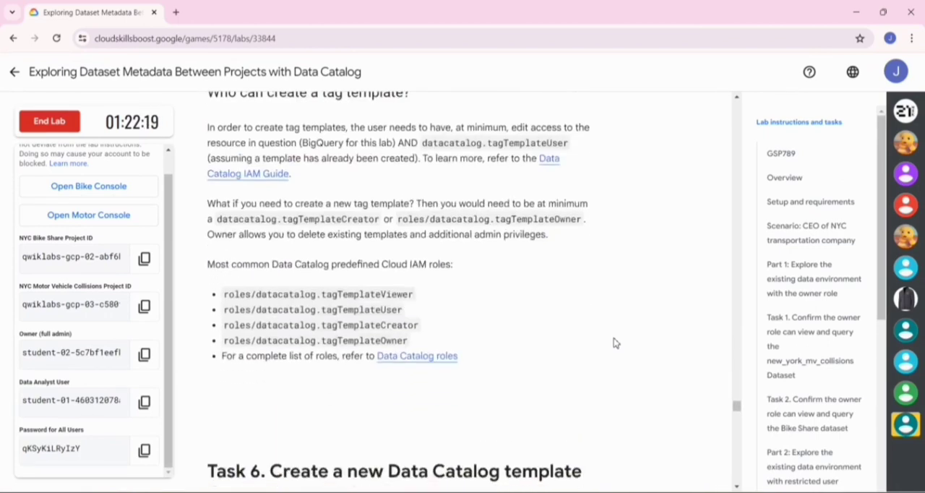
{"action": "scroll", "coordinate": [613, 343], "scroll_direction": "down", "scroll_amount": 5}
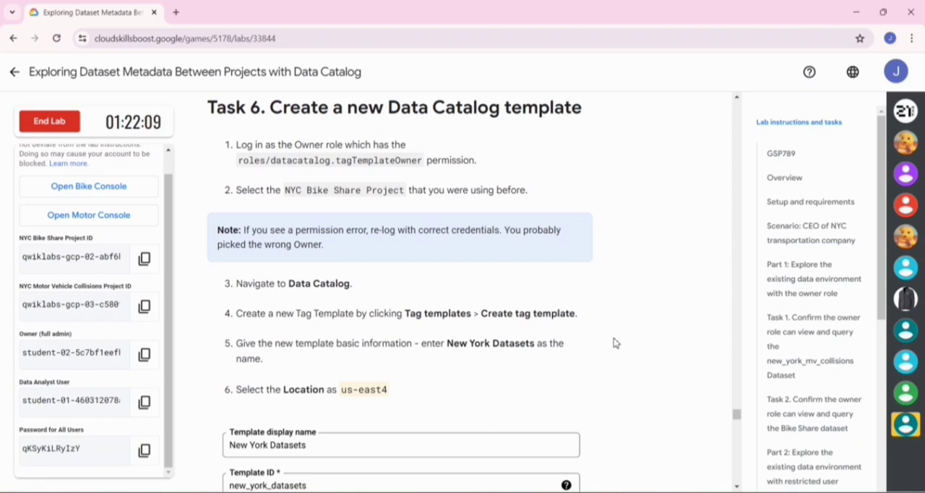
{"action": "scroll", "coordinate": [613, 342], "scroll_direction": "down", "scroll_amount": 1}
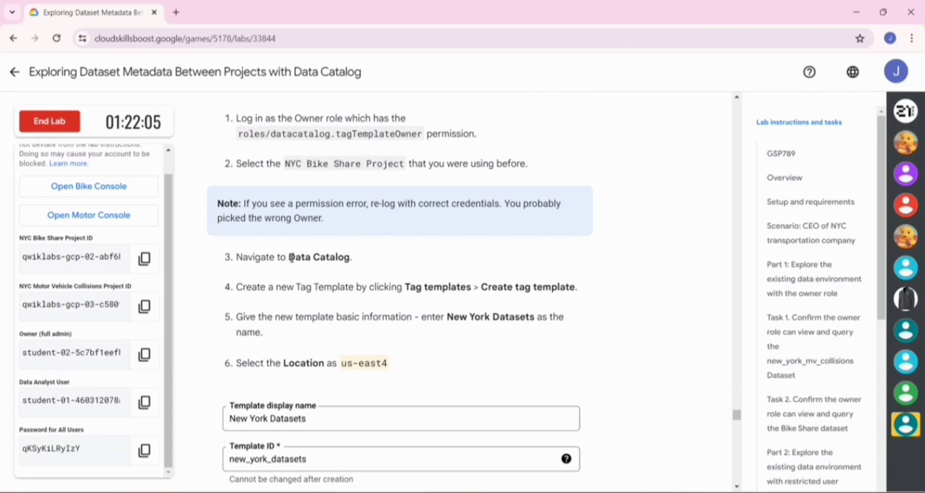
- Copy the Data Catalog name from the lab, search for it in the Google Cloud console, and open it, leaving the unsaved query
{"action": "left_click_drag", "start_coordinate": [289, 257], "coordinate": [350, 254]}
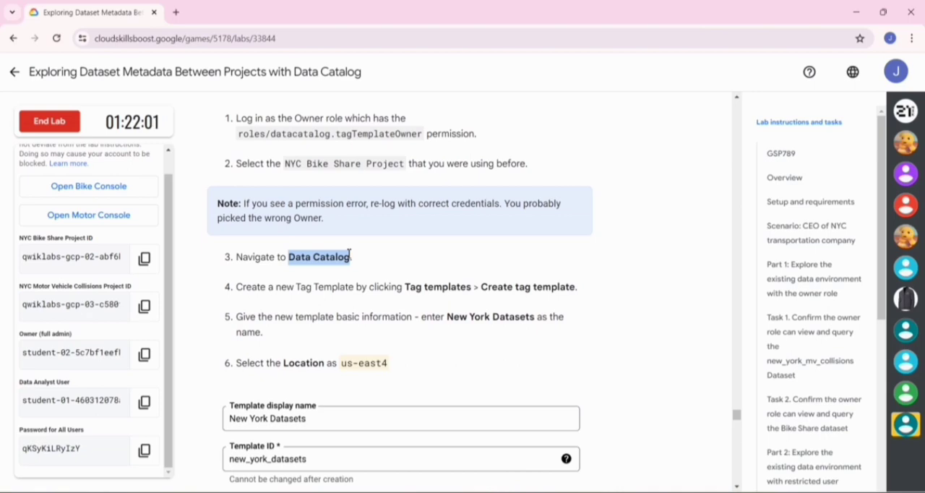
{"action": "key", "text": "alt+Tab"}
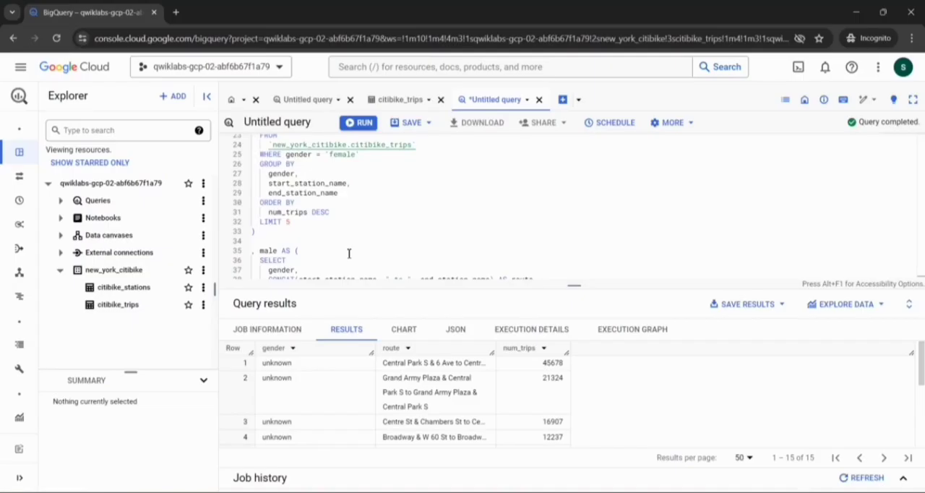
{"action": "left_click", "coordinate": [444, 67]}
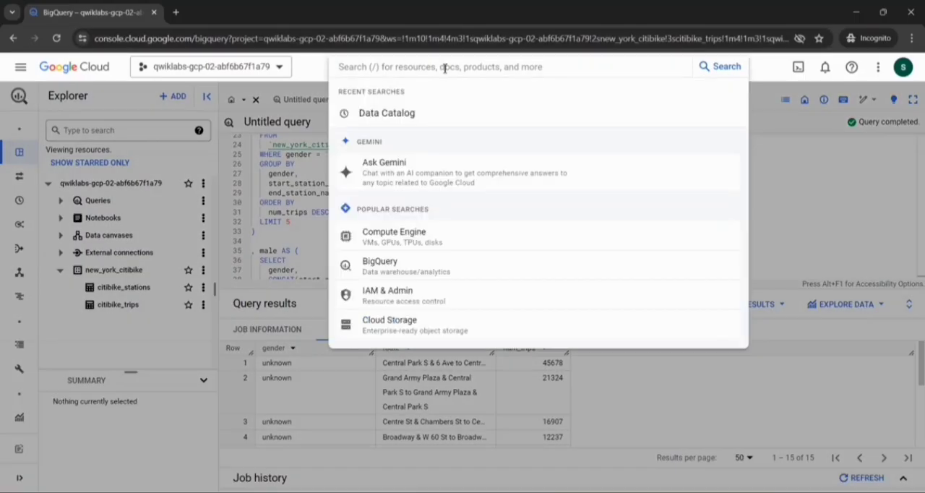
{"action": "key", "text": "ctrl+v"}
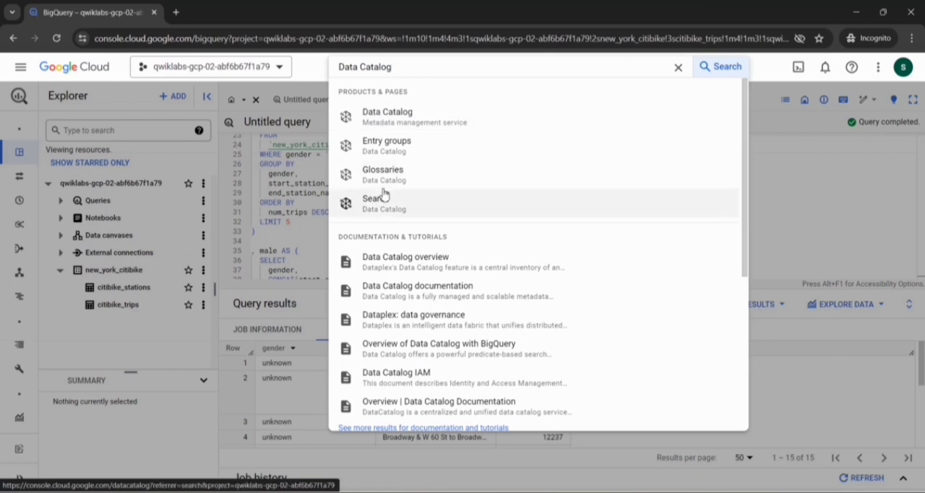
{"action": "scroll", "coordinate": [383, 194], "scroll_direction": "down", "scroll_amount": 5}
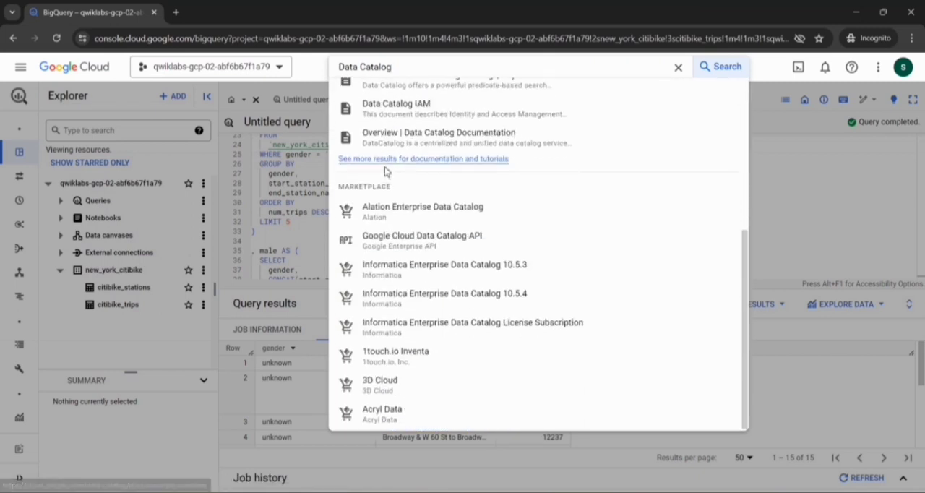
{"action": "scroll", "coordinate": [384, 167], "scroll_direction": "up", "scroll_amount": 5}
{"action": "left_click", "coordinate": [383, 114]}
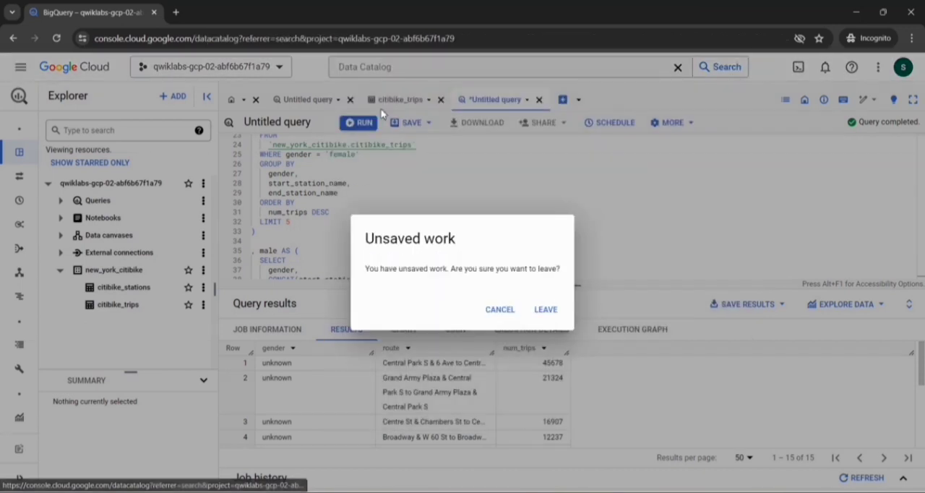
{"action": "left_click", "coordinate": [540, 319]}
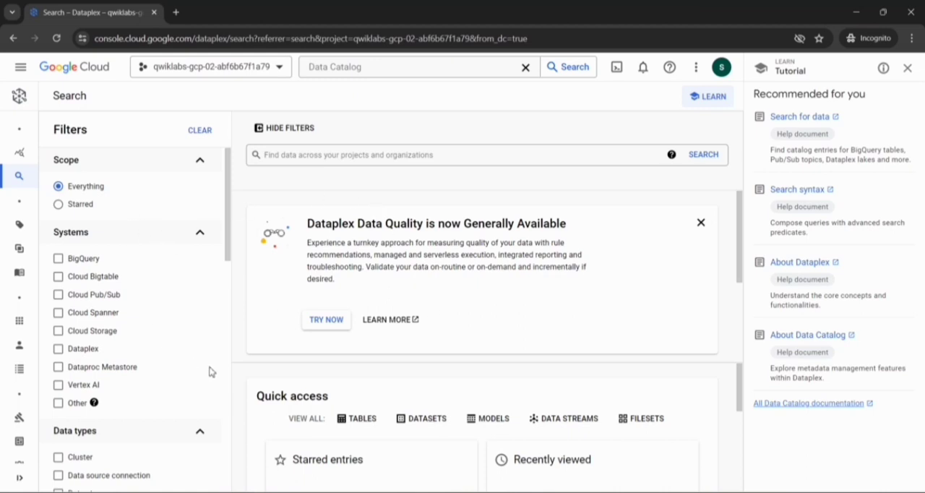
- Look over the Dataplex search page and filter its entries to the BigQuery system
{"action": "scroll", "coordinate": [301, 365], "scroll_direction": "down", "scroll_amount": 3}
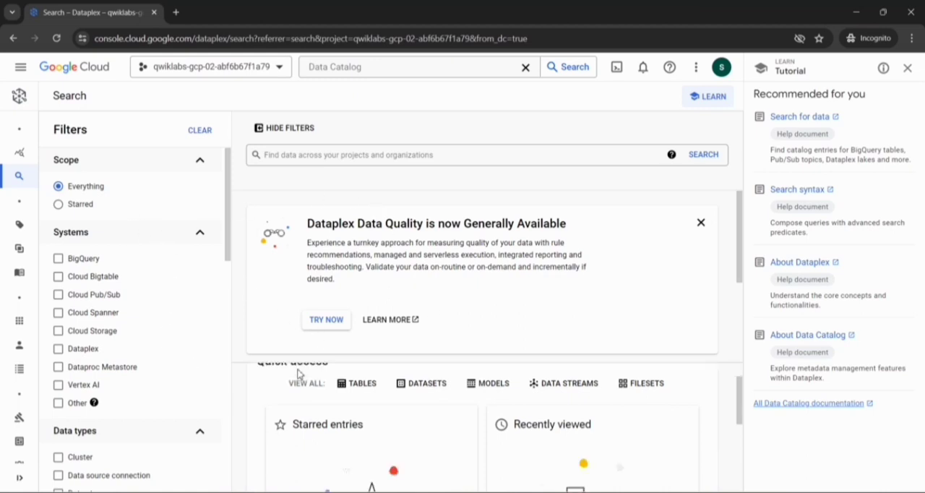
{"action": "scroll", "coordinate": [298, 372], "scroll_direction": "up", "scroll_amount": 3}
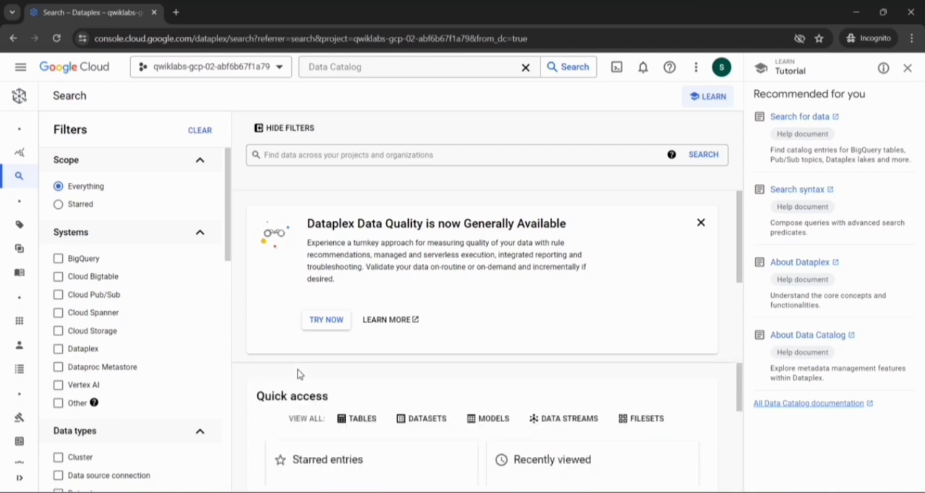
{"action": "scroll", "coordinate": [330, 442], "scroll_direction": "down", "scroll_amount": 1}
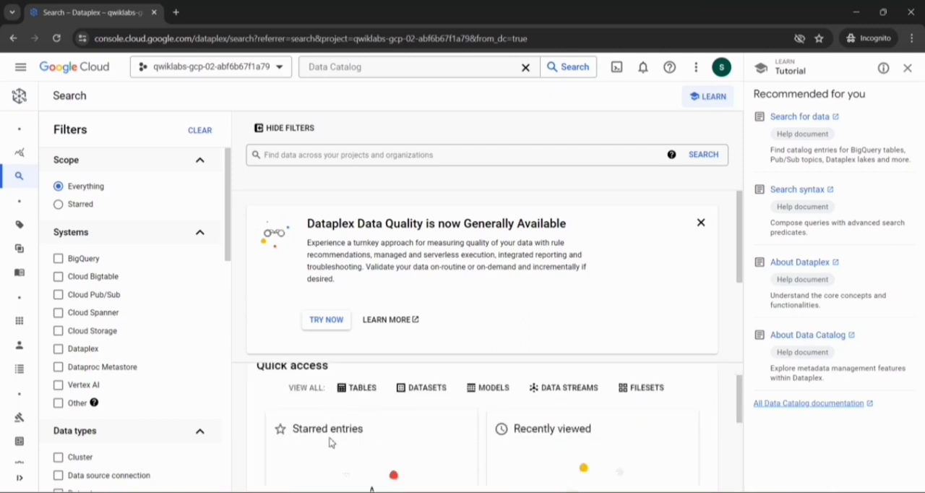
{"action": "scroll", "coordinate": [330, 443], "scroll_direction": "down", "scroll_amount": 2}
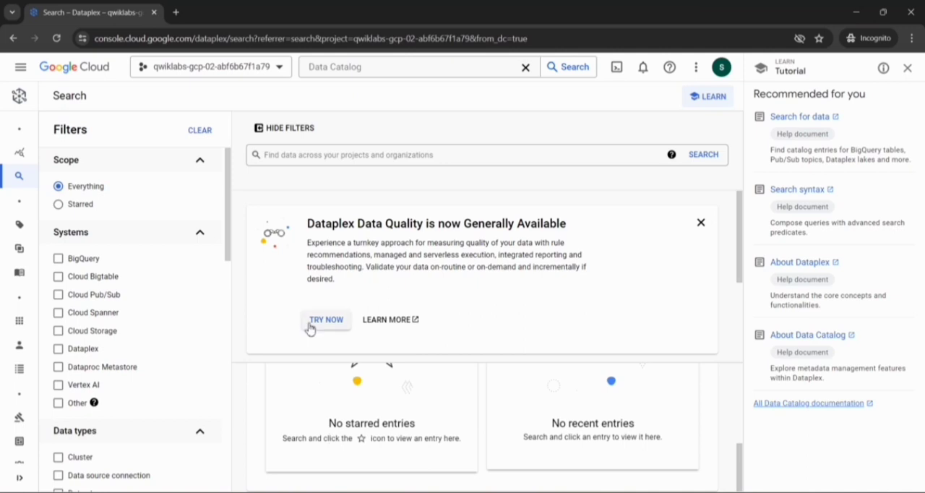
{"action": "scroll", "coordinate": [331, 277], "scroll_direction": "down", "scroll_amount": 2}
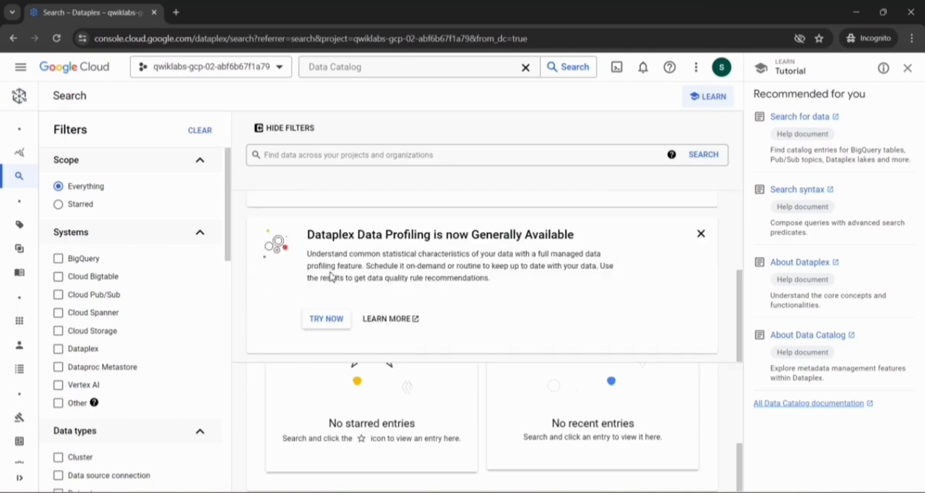
{"action": "scroll", "coordinate": [331, 277], "scroll_direction": "up", "scroll_amount": 2}
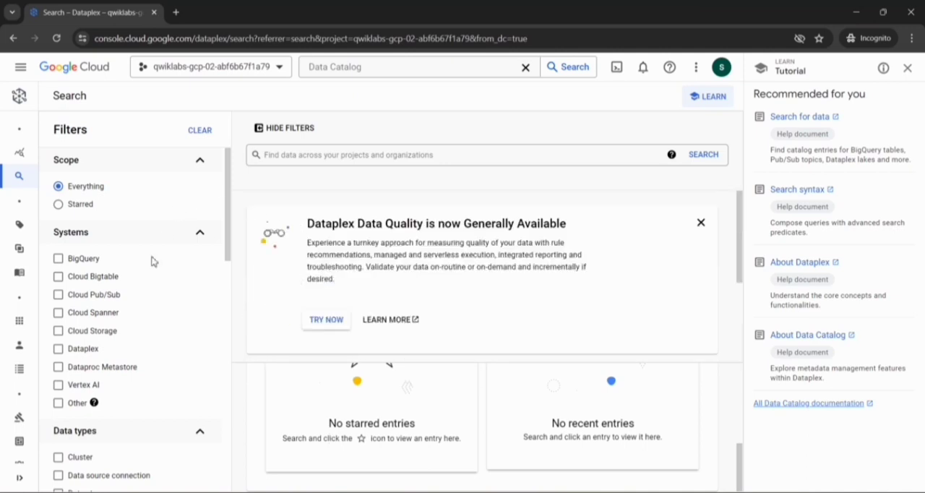
{"action": "scroll", "coordinate": [151, 260], "scroll_direction": "down", "scroll_amount": 2}
{"action": "scroll", "coordinate": [151, 260], "scroll_direction": "up", "scroll_amount": 2}
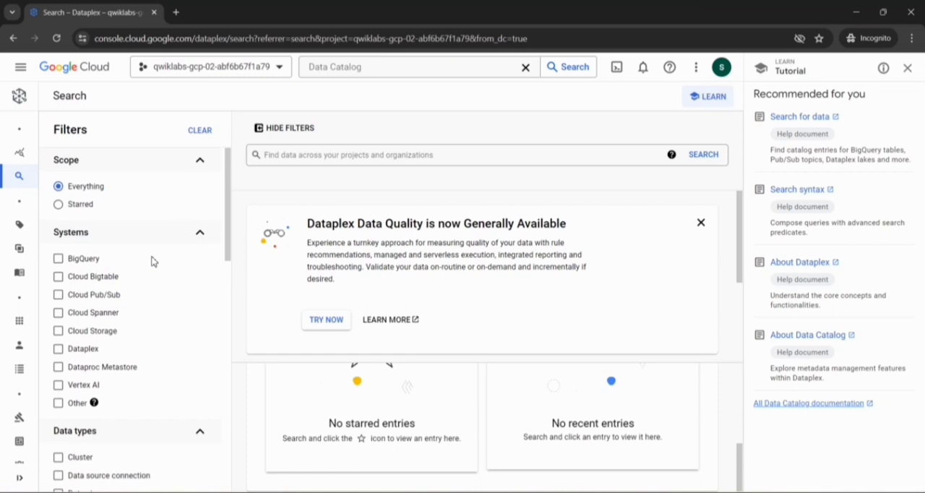
{"action": "left_click", "coordinate": [58, 260]}
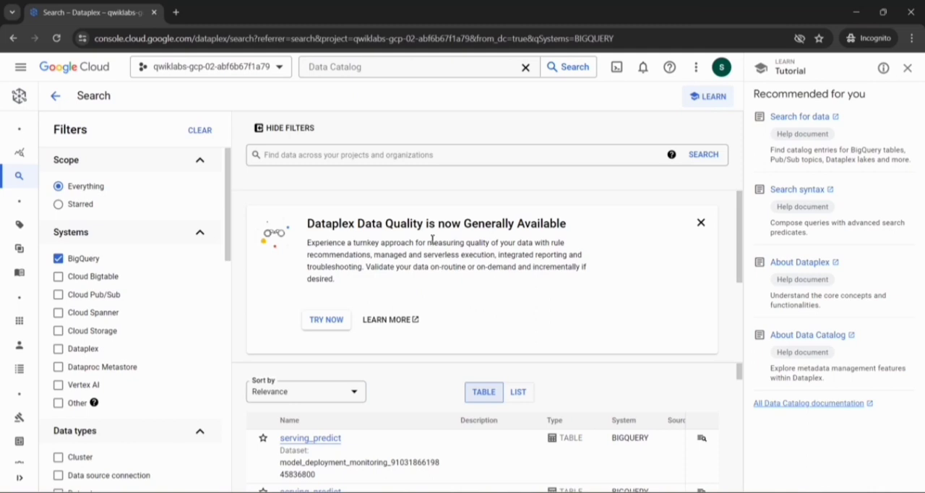
- Go to the Dataplex tag templates, start creating a new one, and bring up its display name, ID and location settings
{"action": "mouse_move", "coordinate": [18, 119]}
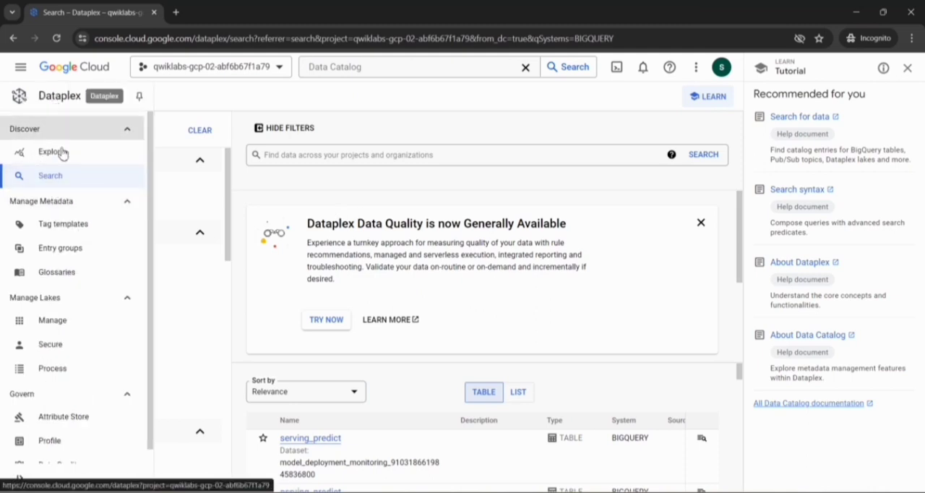
{"action": "left_click", "coordinate": [65, 235]}
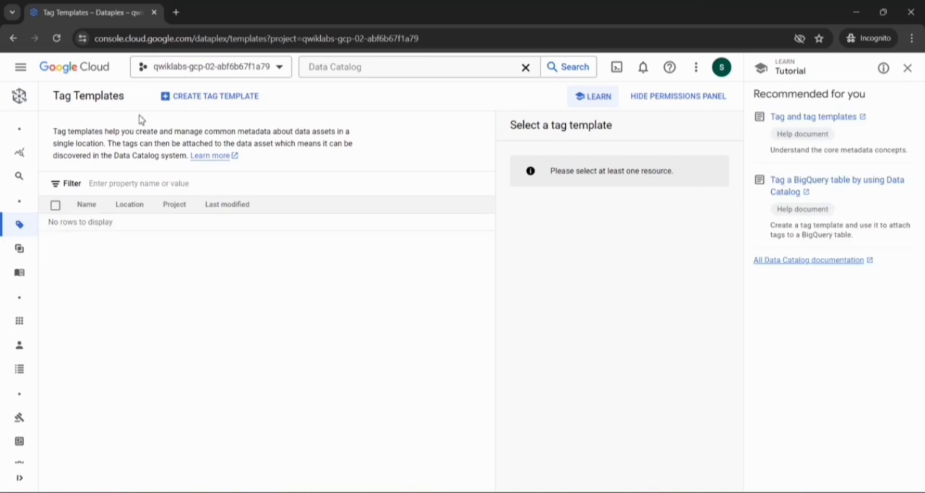
{"action": "left_click", "coordinate": [196, 107]}
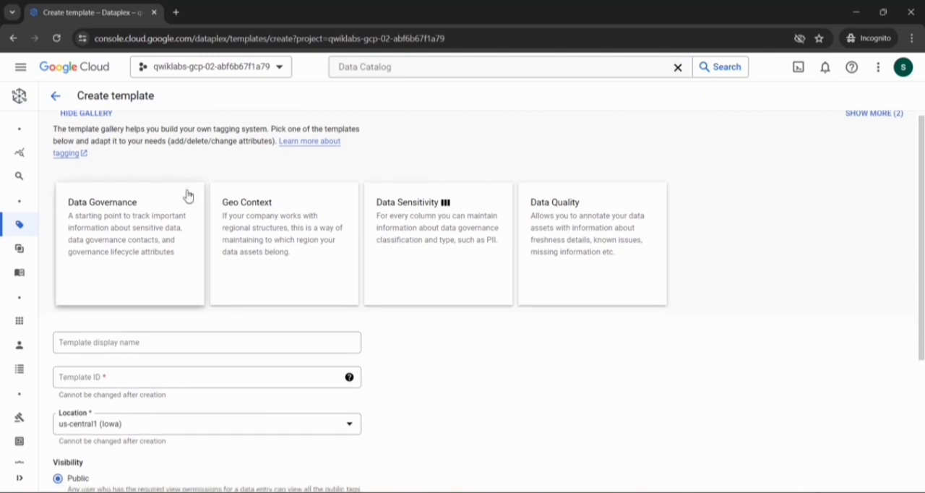
{"action": "scroll", "coordinate": [187, 196], "scroll_direction": "down", "scroll_amount": 1}
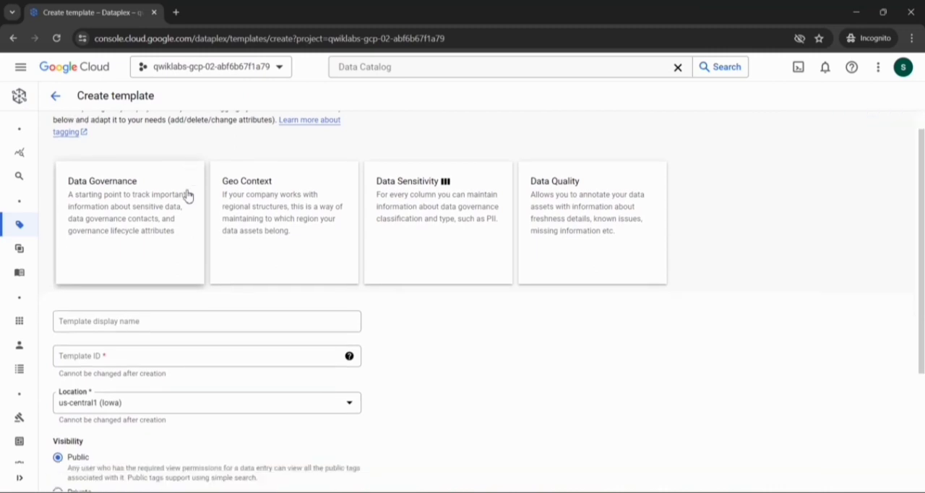
{"action": "scroll", "coordinate": [188, 196], "scroll_direction": "up", "scroll_amount": 1}
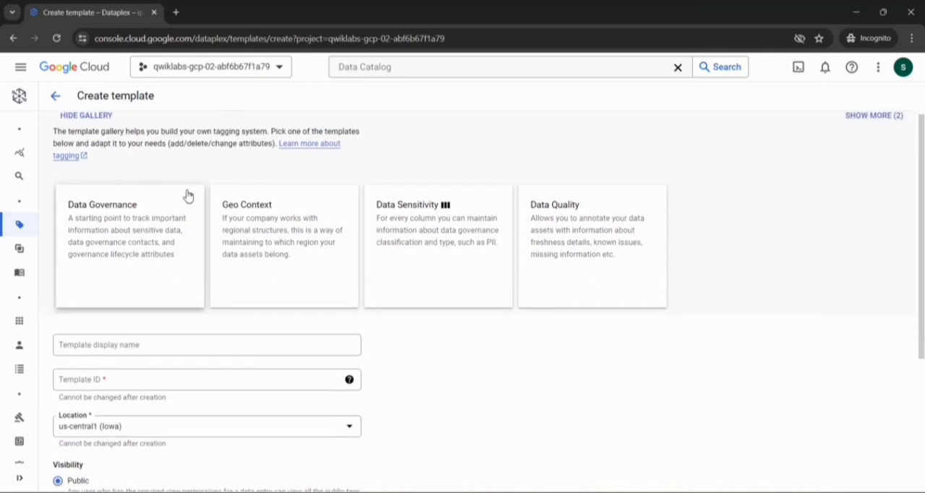
{"action": "scroll", "coordinate": [188, 196], "scroll_direction": "down", "scroll_amount": 2}
{"action": "scroll", "coordinate": [187, 196], "scroll_direction": "down", "scroll_amount": 1}
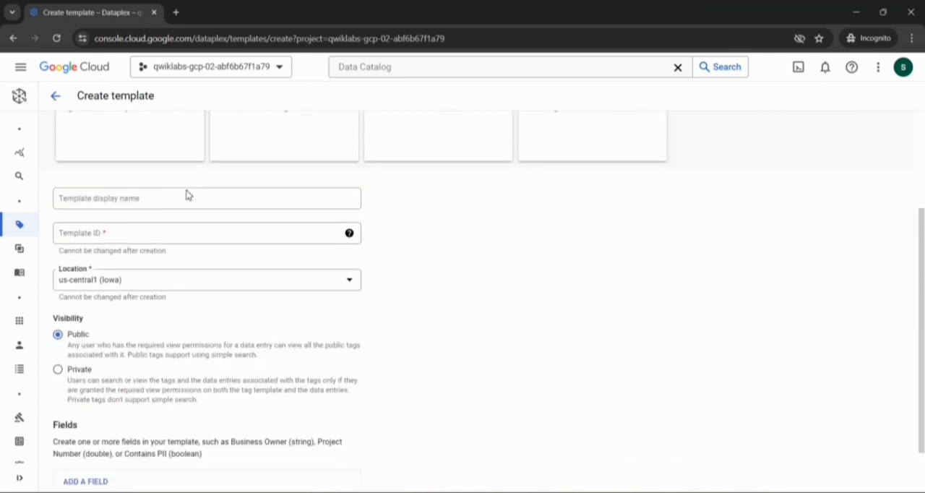
- Copy the name New York Datasets from the lab instructions and enter it as the template display name in Dataplex
{"action": "key", "text": "alt+Tab"}
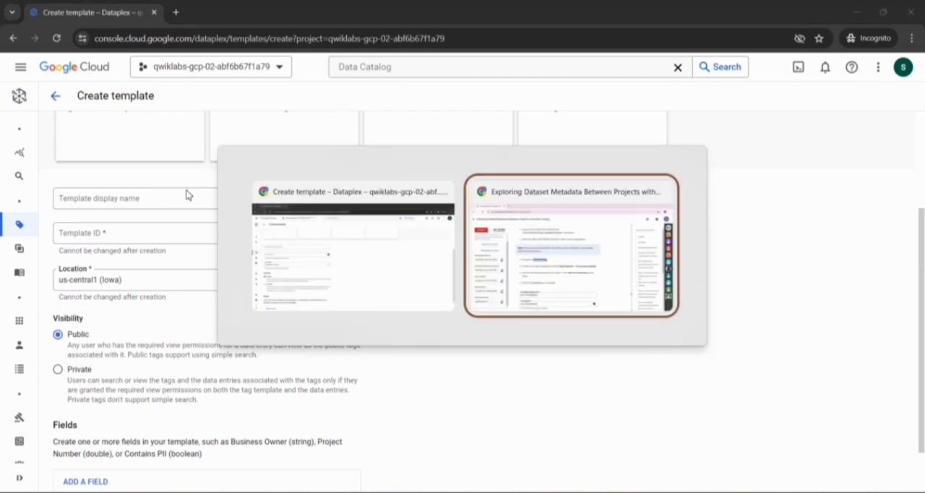
{"action": "scroll", "coordinate": [395, 323], "scroll_direction": "down", "scroll_amount": 1}
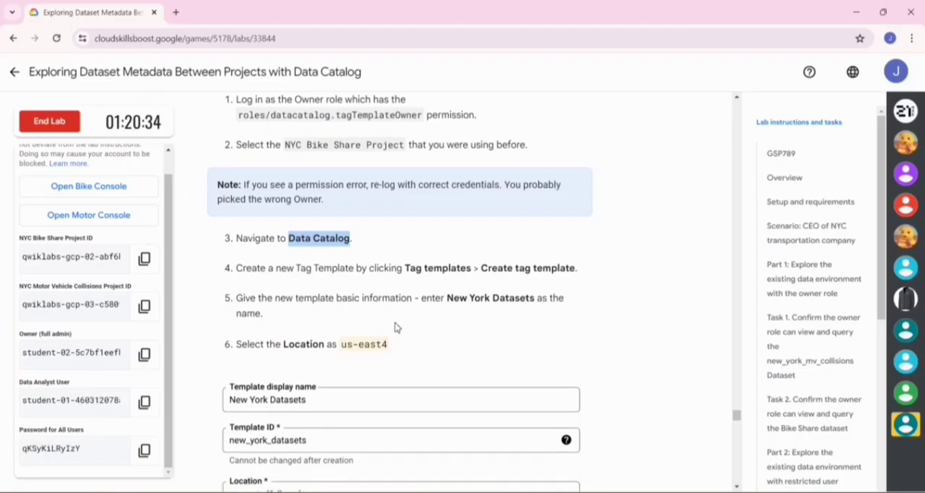
{"action": "left_click_drag", "start_coordinate": [448, 299], "coordinate": [537, 303]}
{"action": "key", "text": "ctrl+c"}
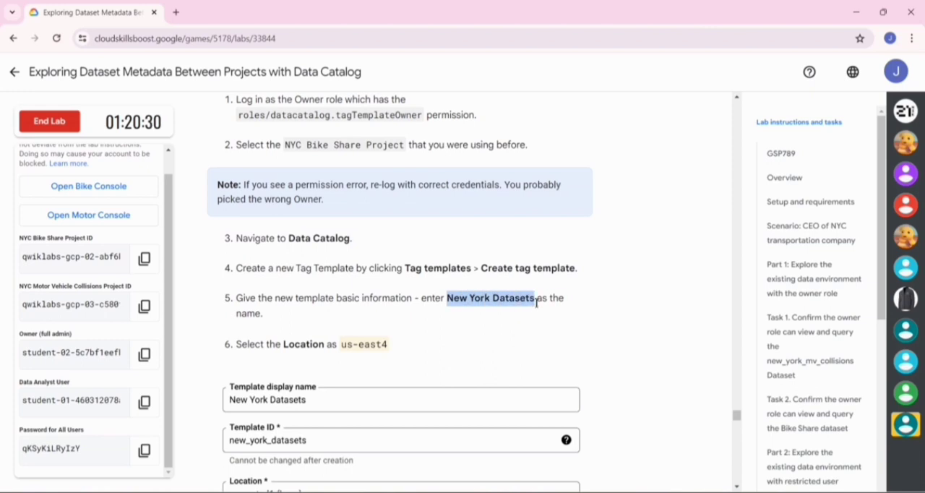
{"action": "key", "text": "alt+Tab"}
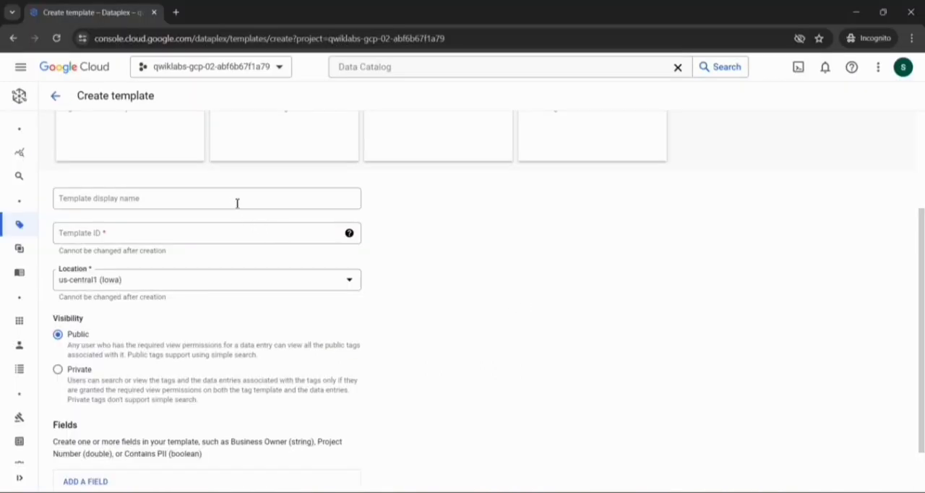
{"action": "left_click", "coordinate": [232, 199]}
{"action": "key", "text": "ctrl+v"}
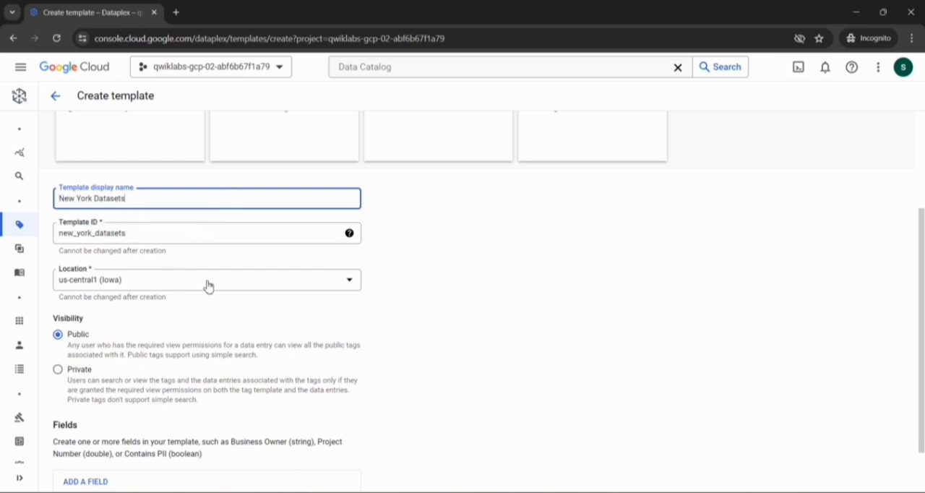
- Check the required location in the lab instructions and set the template's location to us-east4 (Northern Virginia)
{"action": "key", "text": "alt+Tab"}
{"action": "scroll", "coordinate": [293, 273], "scroll_direction": "down", "scroll_amount": 1}
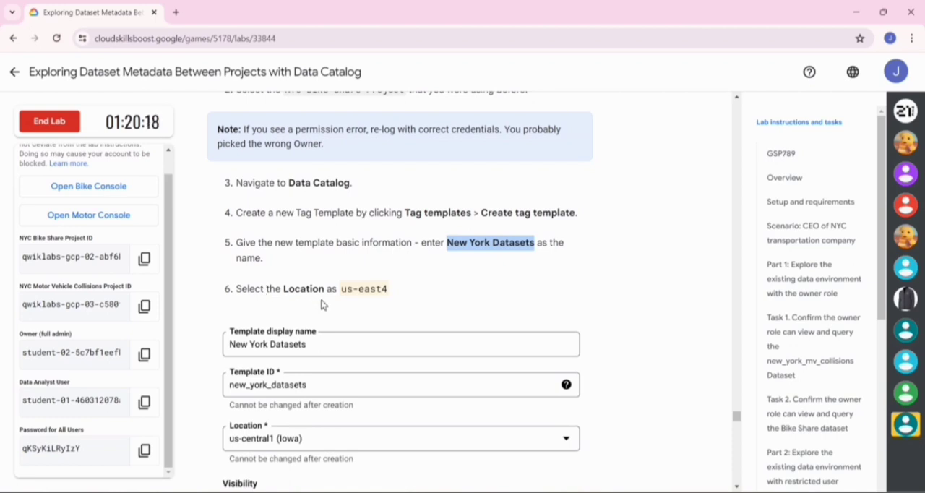
{"action": "key", "text": "alt+Tab"}
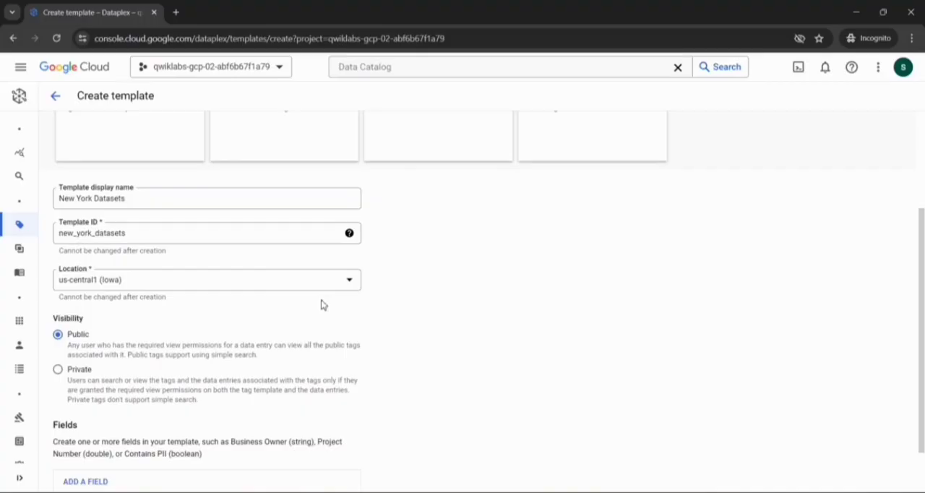
{"action": "scroll", "coordinate": [227, 313], "scroll_direction": "down", "scroll_amount": 2}
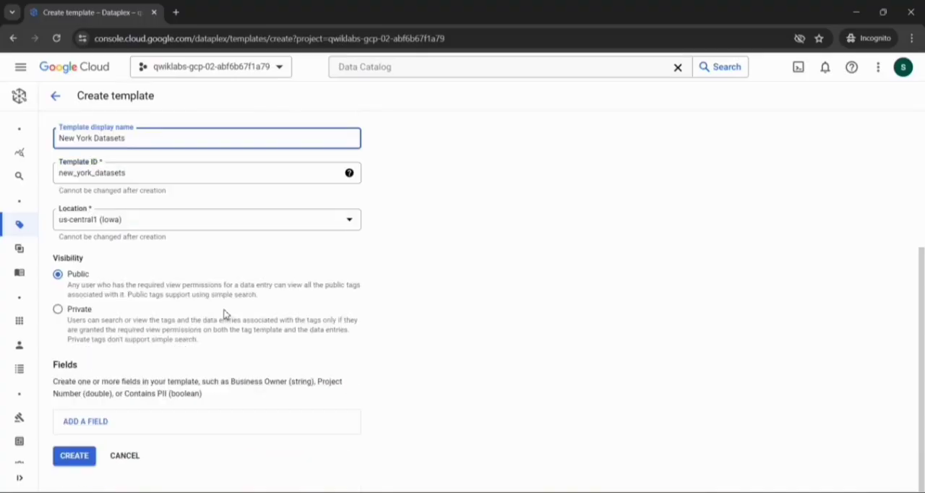
{"action": "left_click", "coordinate": [354, 229]}
{"action": "scroll", "coordinate": [141, 323], "scroll_direction": "down", "scroll_amount": 2}
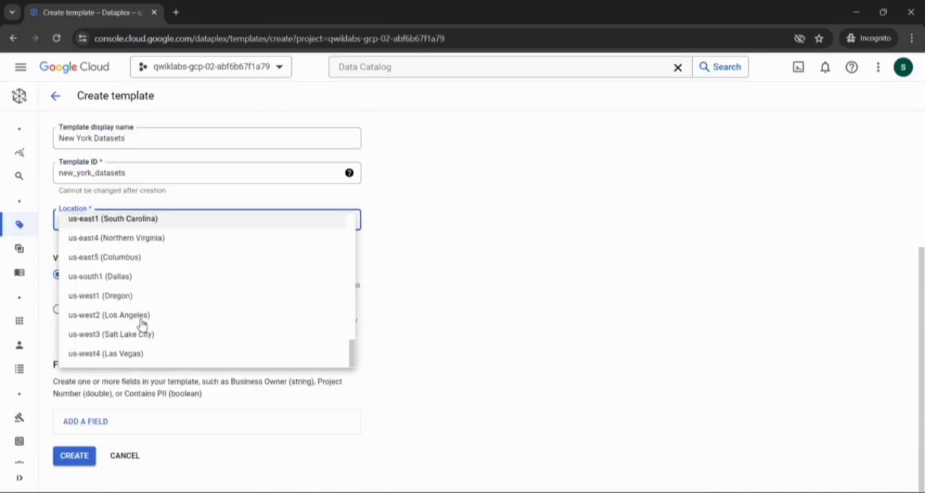
{"action": "scroll", "coordinate": [134, 322], "scroll_direction": "up", "scroll_amount": 2}
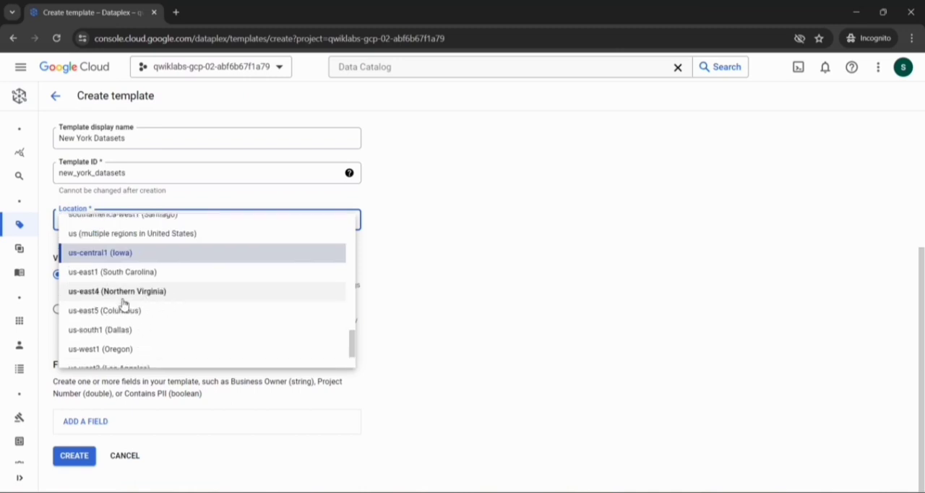
{"action": "left_click", "coordinate": [122, 301]}
- Add a field to the template and give it the display name Contains PII, copied from the lab instructions
{"action": "key", "text": "alt+Tab"}
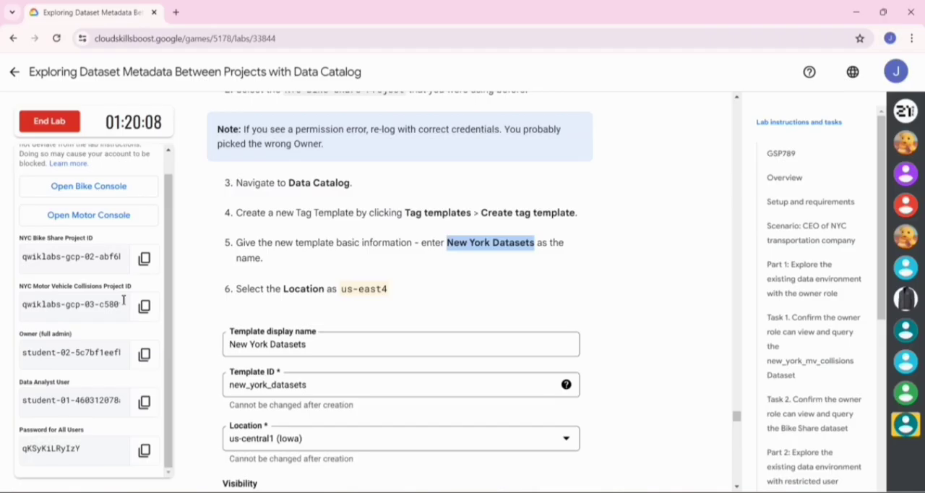
{"action": "key", "text": "alt+Tab"}
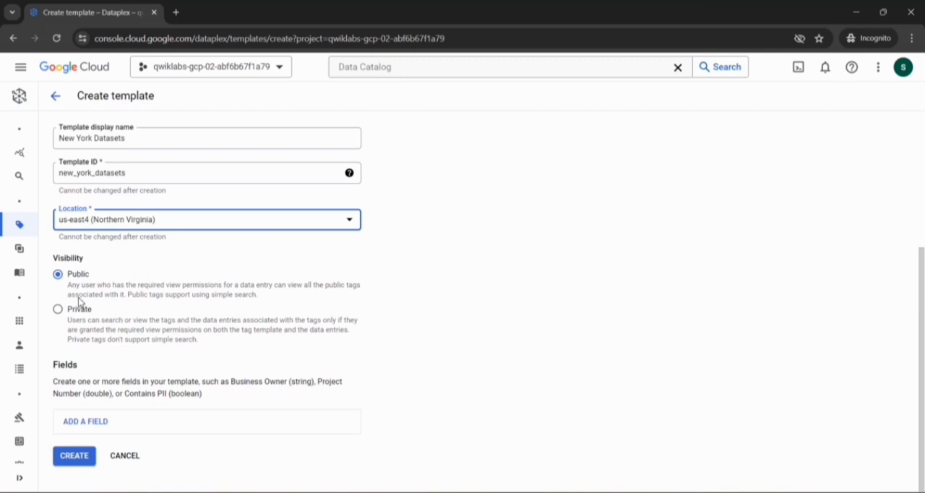
{"action": "left_click", "coordinate": [92, 422]}
{"action": "scroll", "coordinate": [93, 426], "scroll_direction": "down", "scroll_amount": 4}
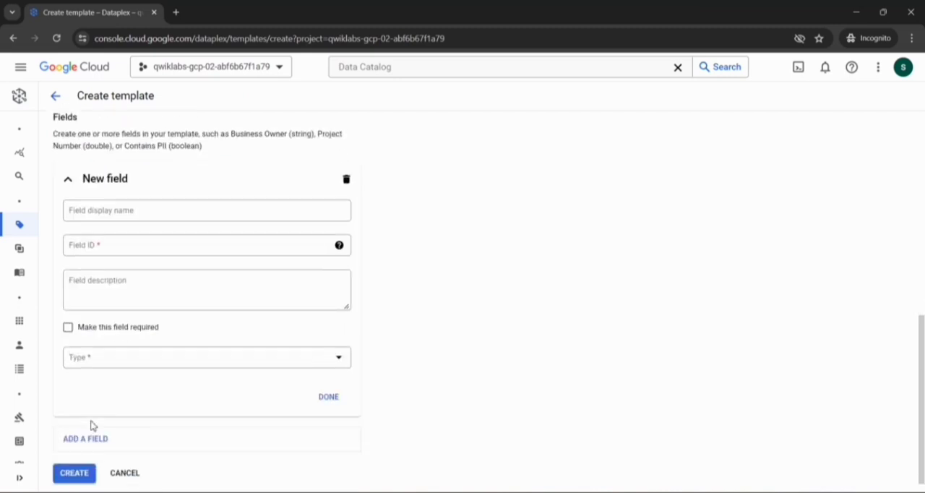
{"action": "key", "text": "alt+Tab"}
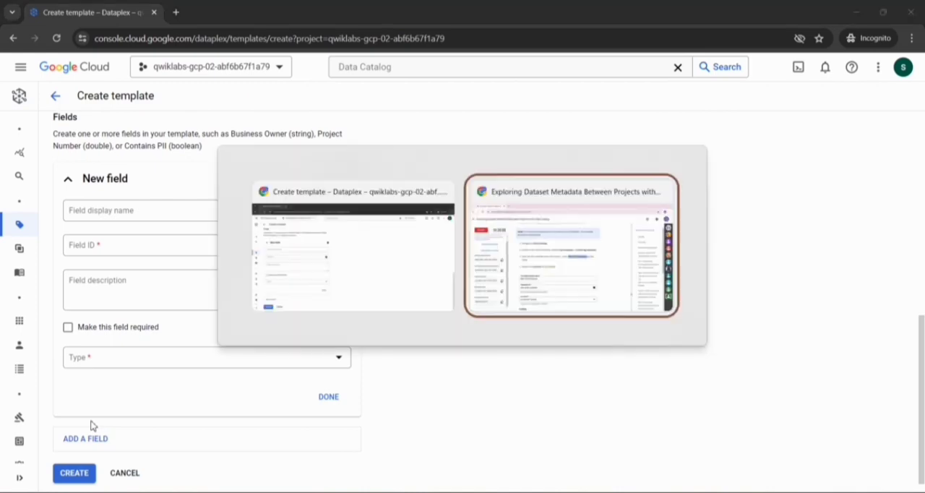
{"action": "scroll", "coordinate": [253, 404], "scroll_direction": "down", "scroll_amount": 3}
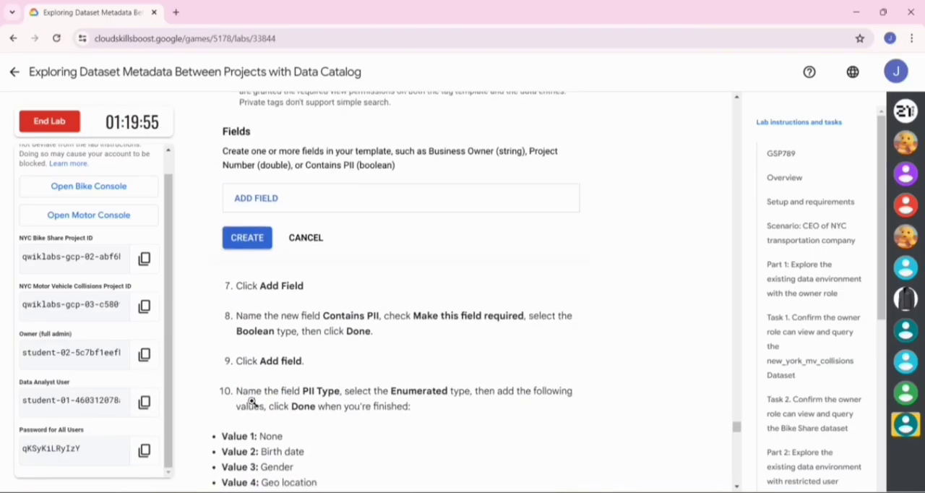
{"action": "left_click_drag", "start_coordinate": [324, 254], "coordinate": [383, 255]}
{"action": "key", "text": "ctrl+c"}
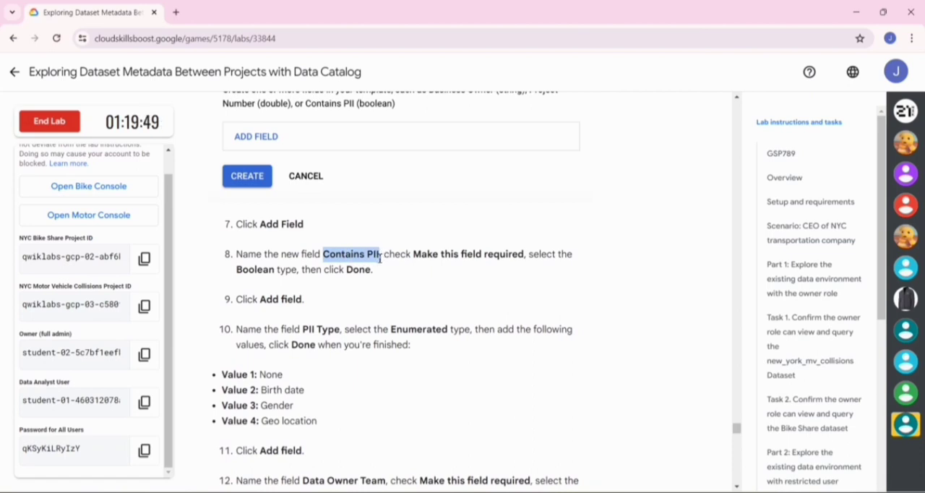
{"action": "key", "text": "alt+Tab"}
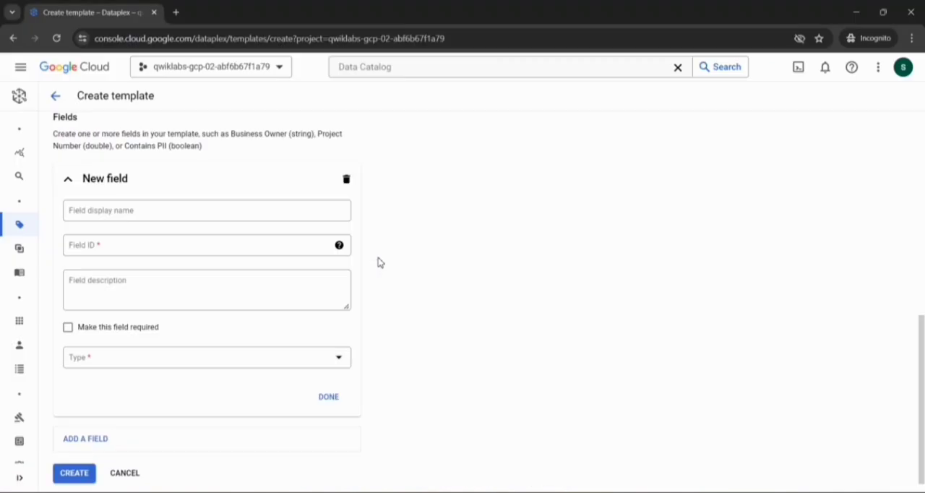
{"action": "left_click", "coordinate": [160, 211]}
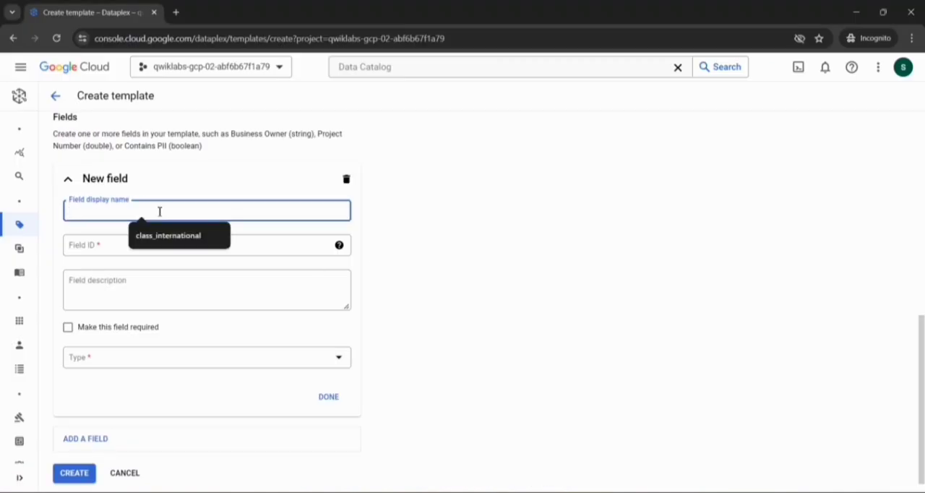
{"action": "key", "text": "ctrl+v"}
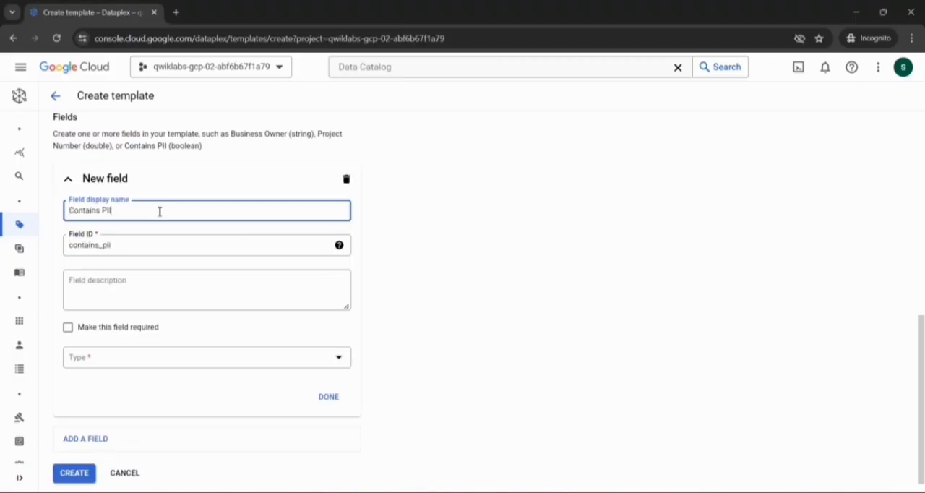
- Make the Contains PII field required, set its type to Boolean, and finish the field
{"action": "scroll", "coordinate": [160, 211], "scroll_direction": "down", "scroll_amount": 1}
{"action": "left_click", "coordinate": [74, 322]}
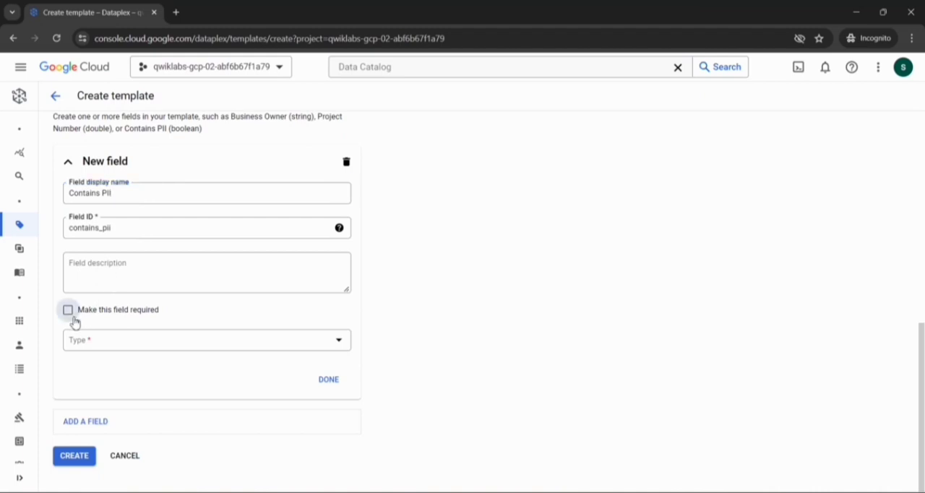
{"action": "left_click", "coordinate": [75, 322]}
{"action": "left_click", "coordinate": [338, 350]}
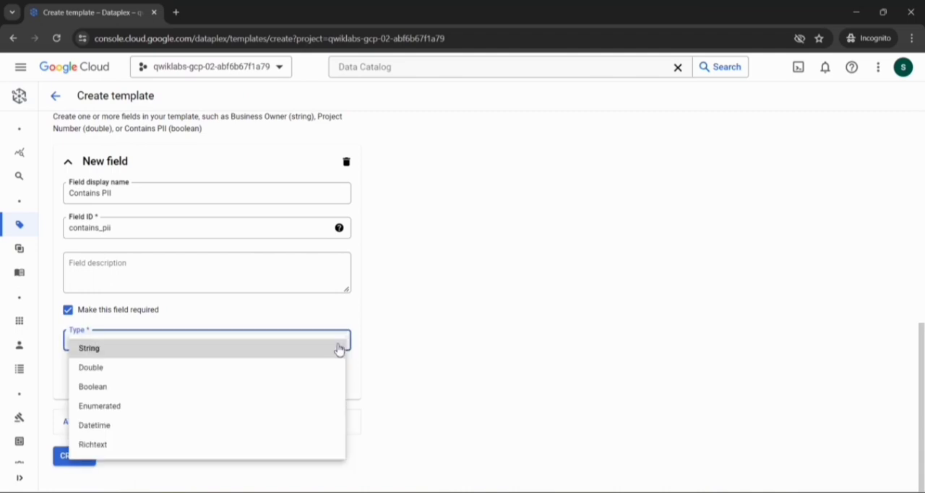
{"action": "left_click", "coordinate": [144, 386]}
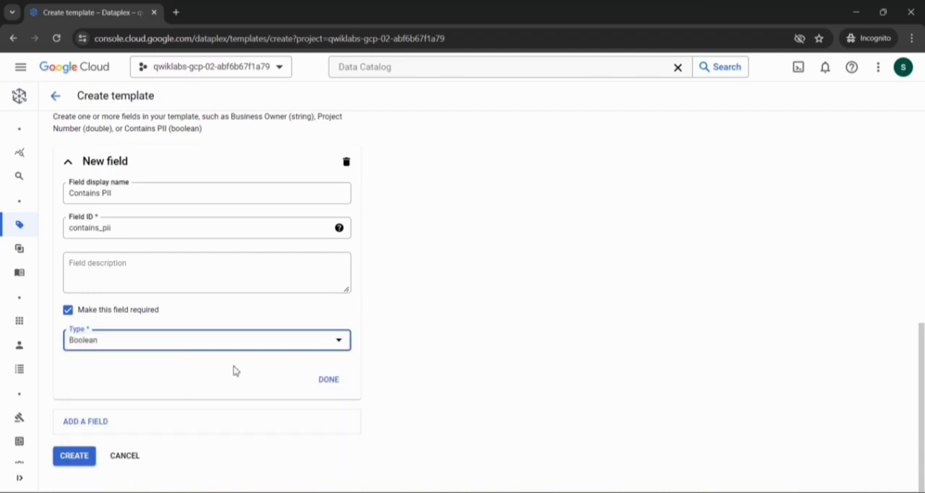
{"action": "left_click", "coordinate": [333, 388]}
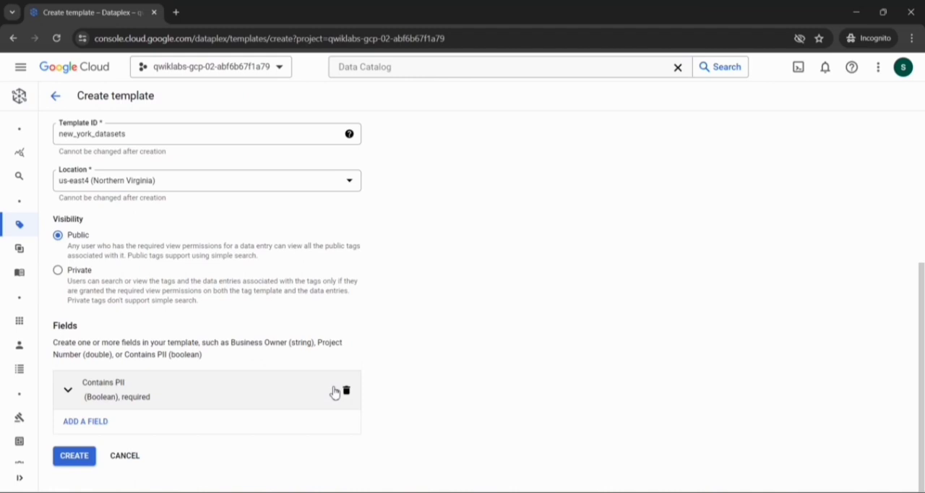
- Add a second field and give it the display name PII Type, copied from the lab instructions
{"action": "left_click", "coordinate": [162, 424]}
{"action": "scroll", "coordinate": [238, 310], "scroll_direction": "down", "scroll_amount": 4}
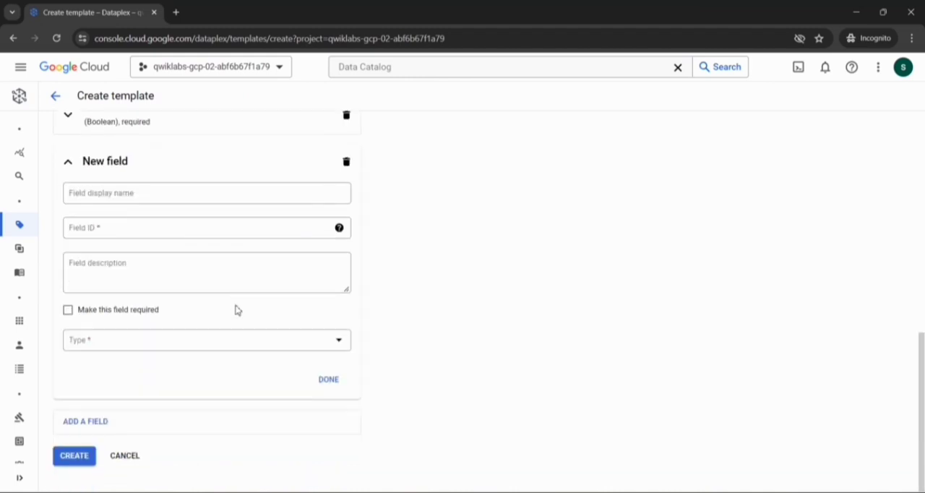
{"action": "key", "text": "alt+Tab"}
{"action": "scroll", "coordinate": [392, 279], "scroll_direction": "down", "scroll_amount": 1}
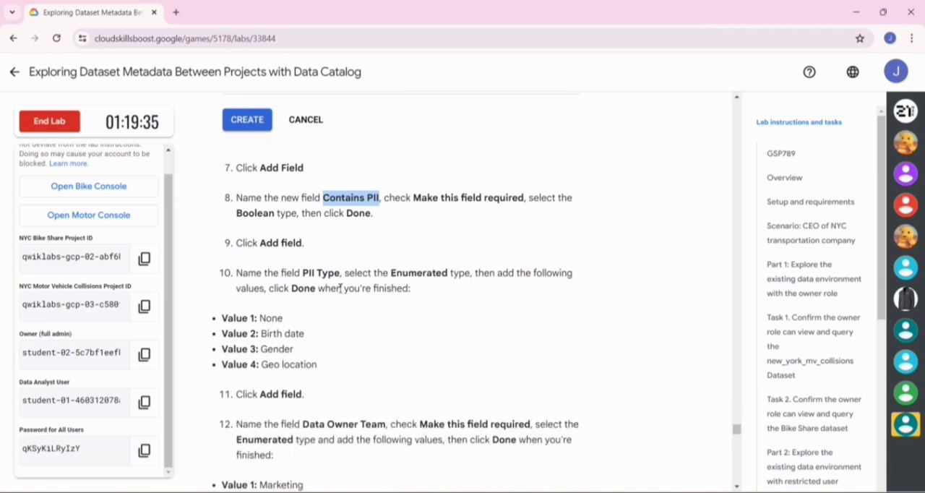
{"action": "left_click_drag", "start_coordinate": [303, 272], "coordinate": [342, 273]}
{"action": "key", "text": "ctrl+c"}
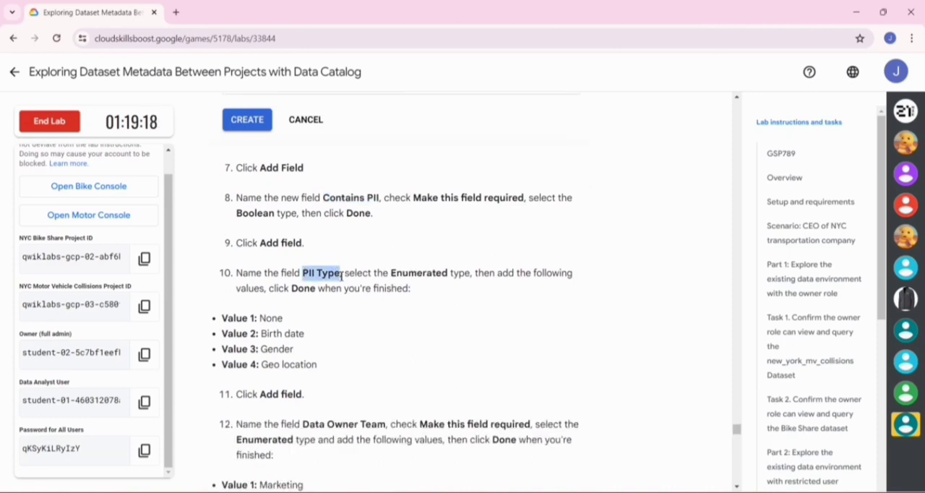
{"action": "key", "text": "alt+Tab"}
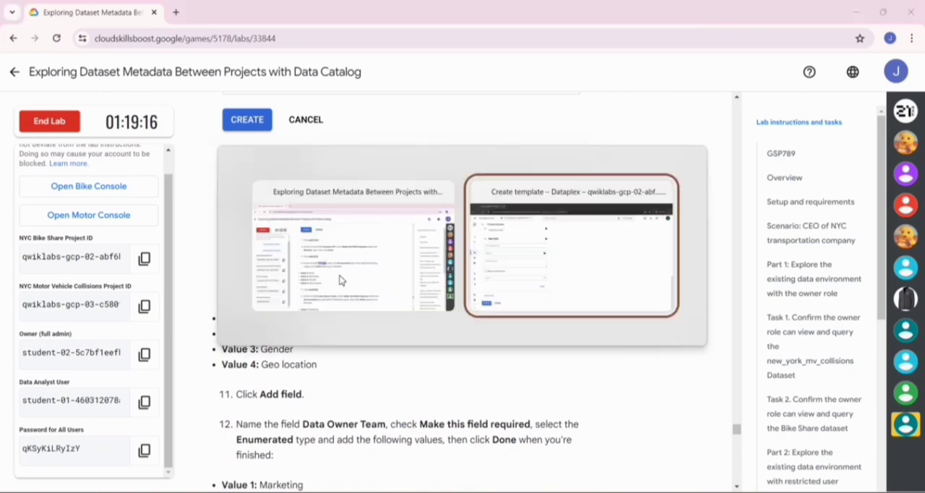
{"action": "left_click", "coordinate": [162, 197]}
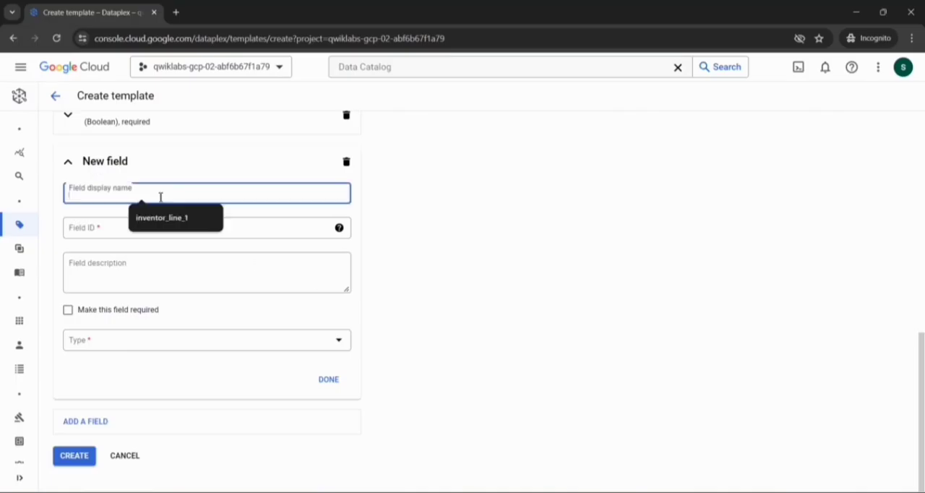
{"action": "key", "text": "ctrl+v"}
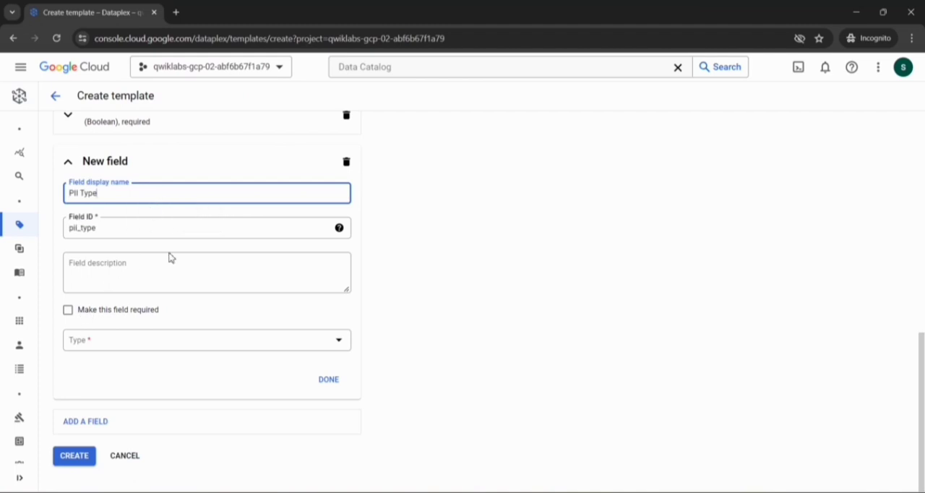
- Set the PII Type field's type to Enumerated
{"action": "left_click", "coordinate": [338, 350]}
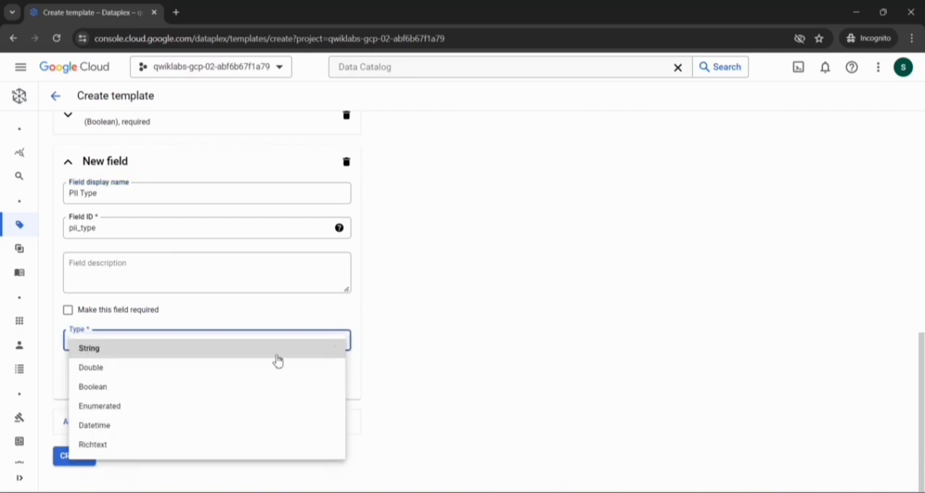
{"action": "left_click", "coordinate": [144, 407]}
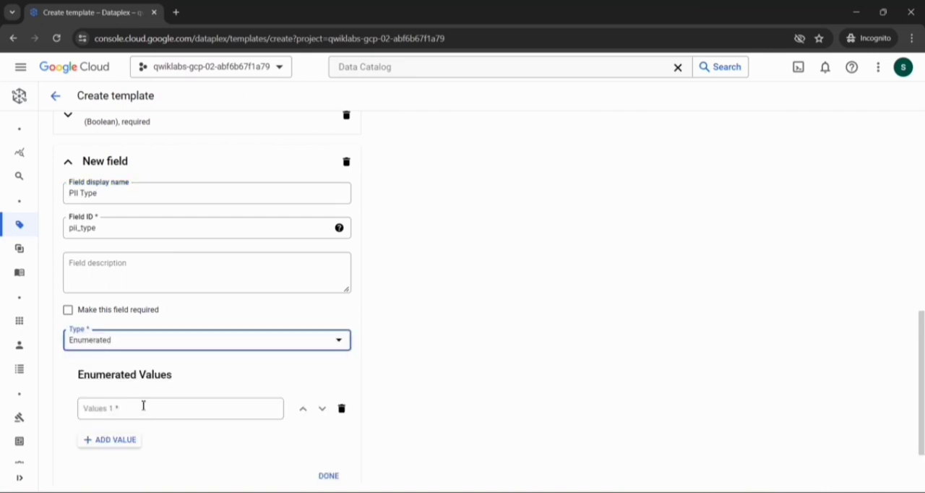
{"action": "scroll", "coordinate": [144, 406], "scroll_direction": "down", "scroll_amount": 2}
- Enter None as the first enumerated value of the PII Type field, copied from the lab instructions
{"action": "key", "text": "alt+Tab"}
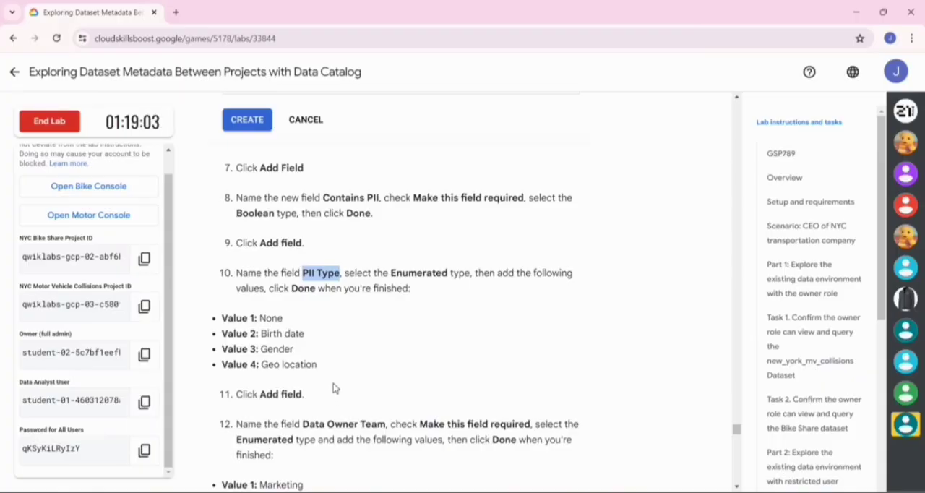
{"action": "scroll", "coordinate": [329, 382], "scroll_direction": "down", "scroll_amount": 1}
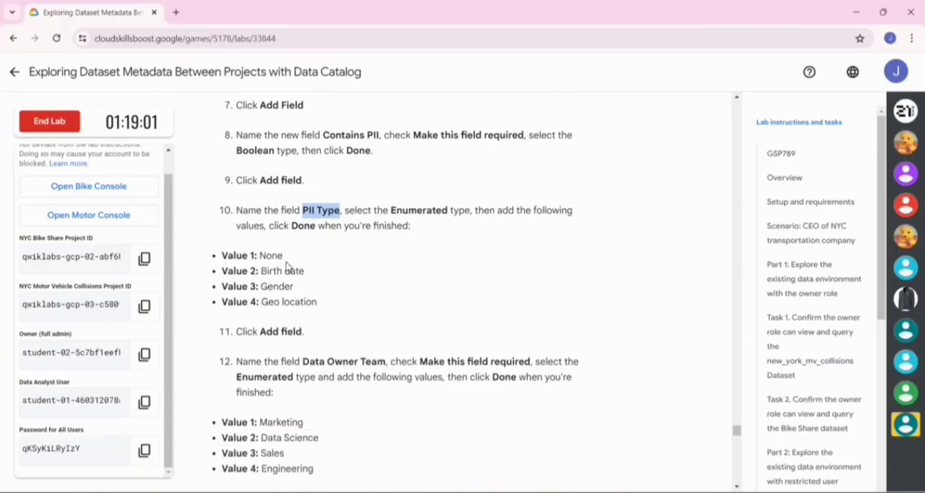
{"action": "left_click_drag", "start_coordinate": [284, 257], "coordinate": [260, 255]}
{"action": "key", "text": "ctrl+c"}
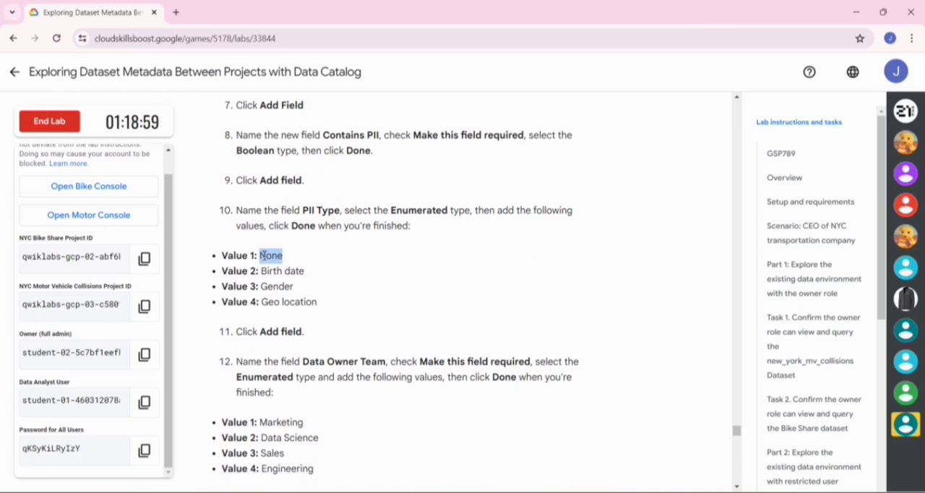
{"action": "key", "text": "alt+Tab"}
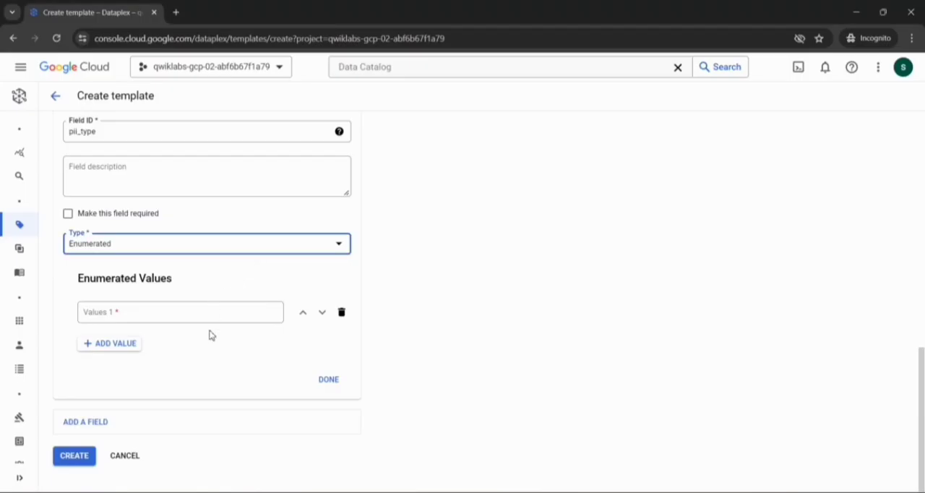
{"action": "left_click", "coordinate": [129, 310]}
{"action": "key", "text": "ctrl+v"}
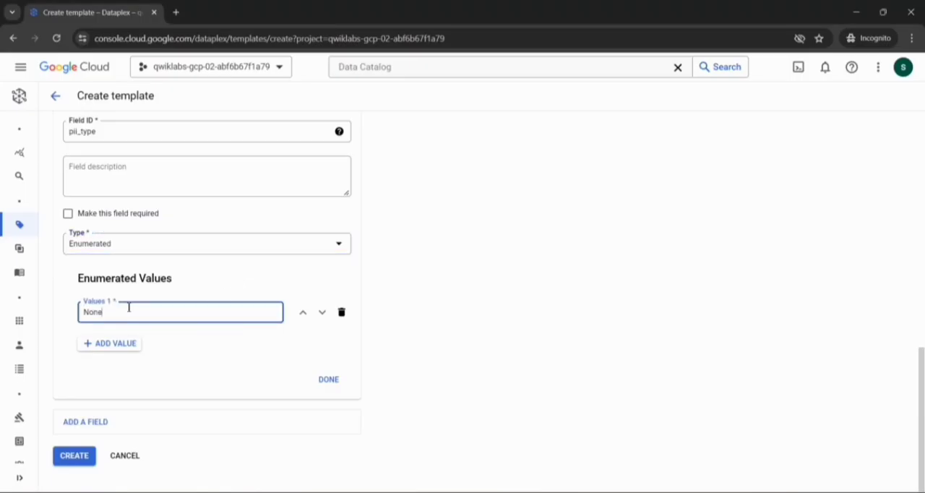
- Add a second enumerated value to PII Type and set it to Birth date, copied from the lab instructions
{"action": "left_click", "coordinate": [115, 347]}
{"action": "key", "text": "alt+Tab"}
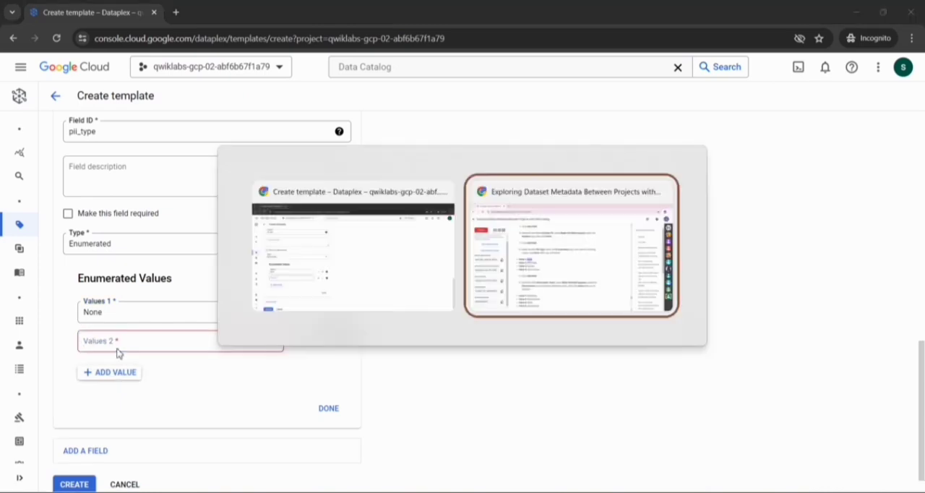
{"action": "left_click_drag", "start_coordinate": [305, 273], "coordinate": [263, 275]}
{"action": "key", "text": "ctrl+c"}
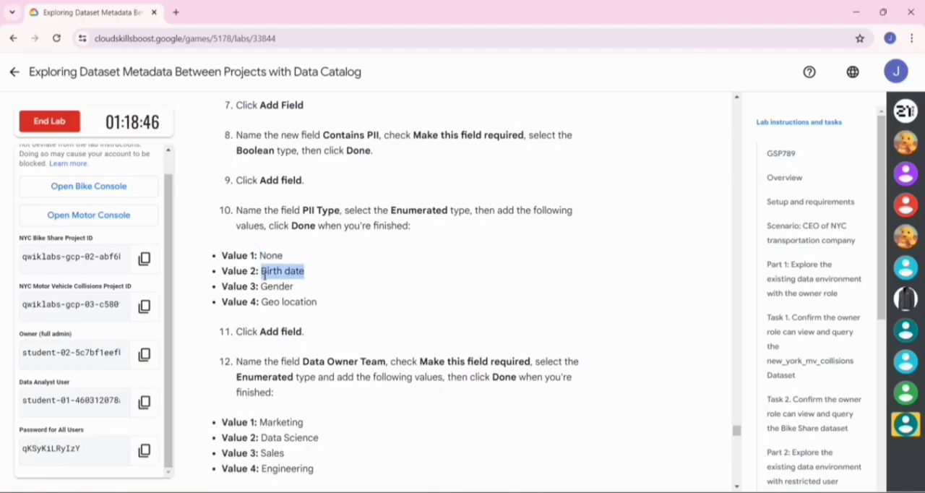
{"action": "key", "text": "alt+Tab"}
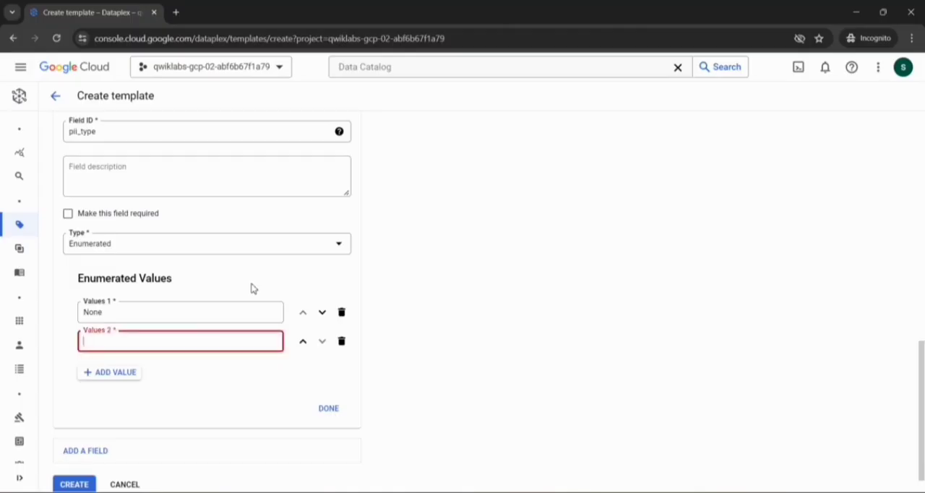
{"action": "key", "text": "ctrl+v"}
- Add a third enumerated value to PII Type and set it to Gender, copied from the lab instructions
{"action": "left_click", "coordinate": [129, 375]}
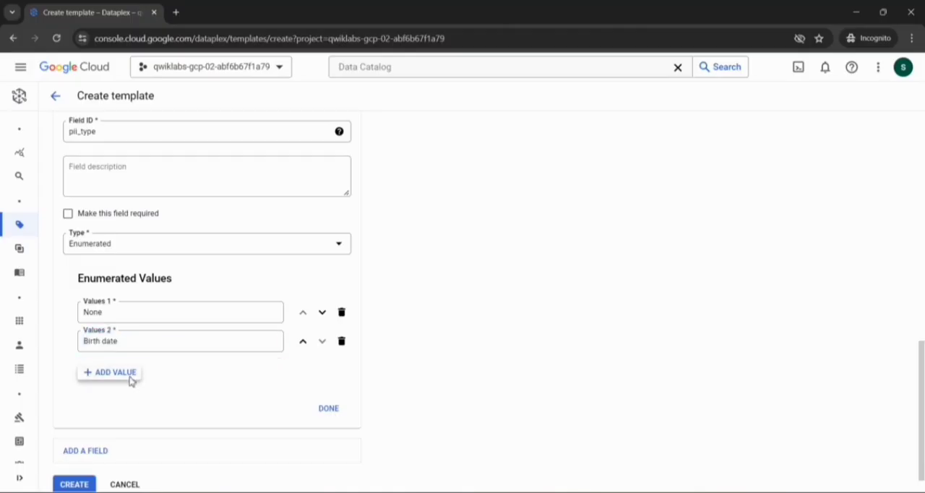
{"action": "key", "text": "alt+Tab"}
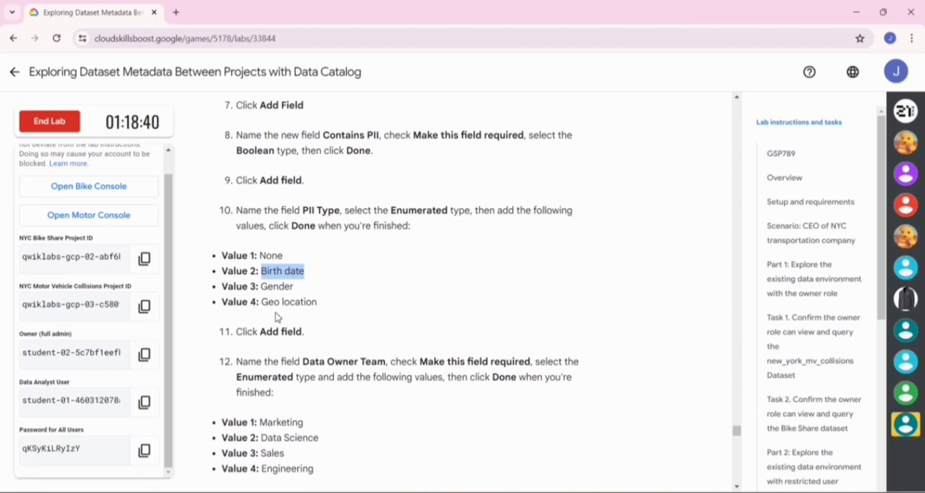
{"action": "scroll", "coordinate": [293, 282], "scroll_direction": "down", "scroll_amount": 1}
{"action": "left_click_drag", "start_coordinate": [294, 281], "coordinate": [264, 282]}
{"action": "key", "text": "ctrl+c"}
{"action": "key", "text": "alt+Tab"}
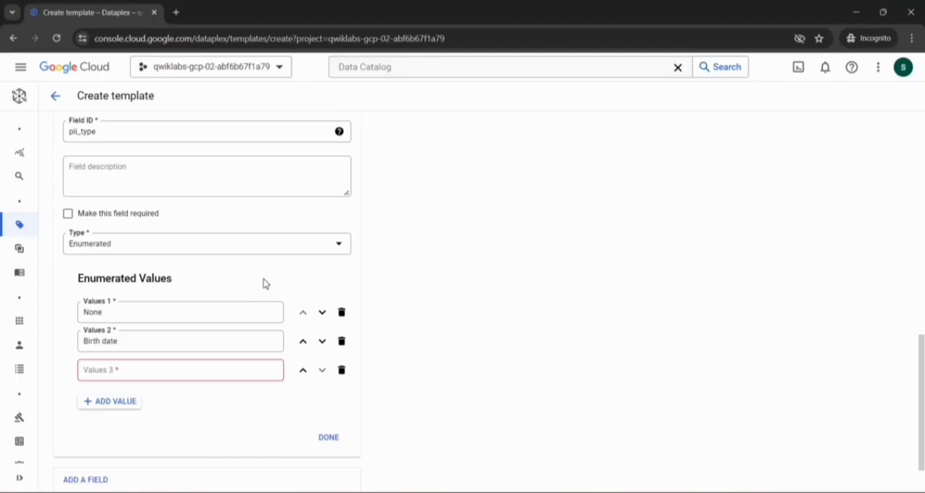
{"action": "key", "text": "ctrl+v"}
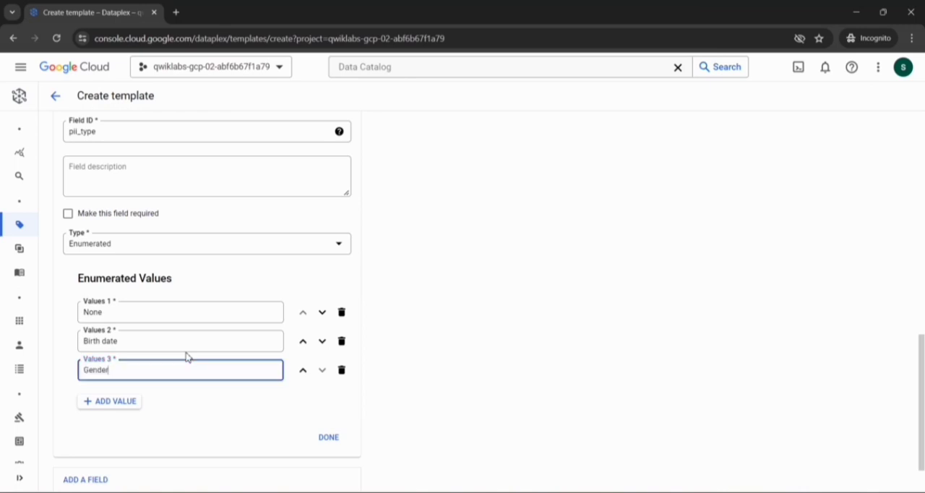
- Add Geo location, copied from the lab instructions, as the fourth PII Type value and finish the field
{"action": "left_click", "coordinate": [127, 401]}
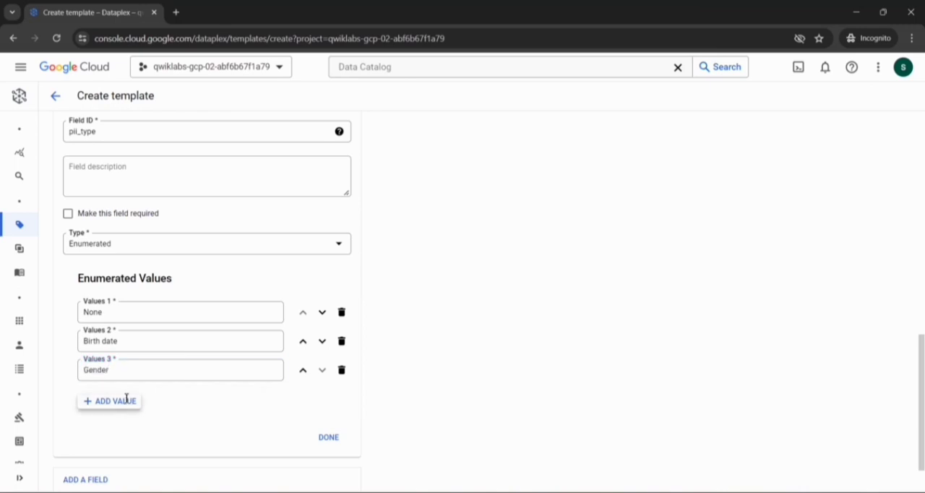
{"action": "key", "text": "alt+Tab"}
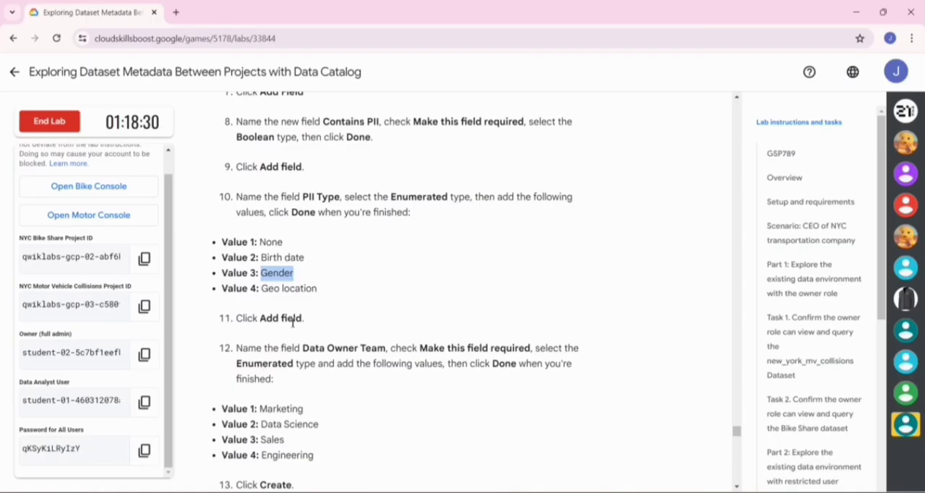
{"action": "left_click", "coordinate": [324, 288]}
{"action": "left_click_drag", "start_coordinate": [323, 288], "coordinate": [263, 289]}
{"action": "key", "text": "ctrl+c"}
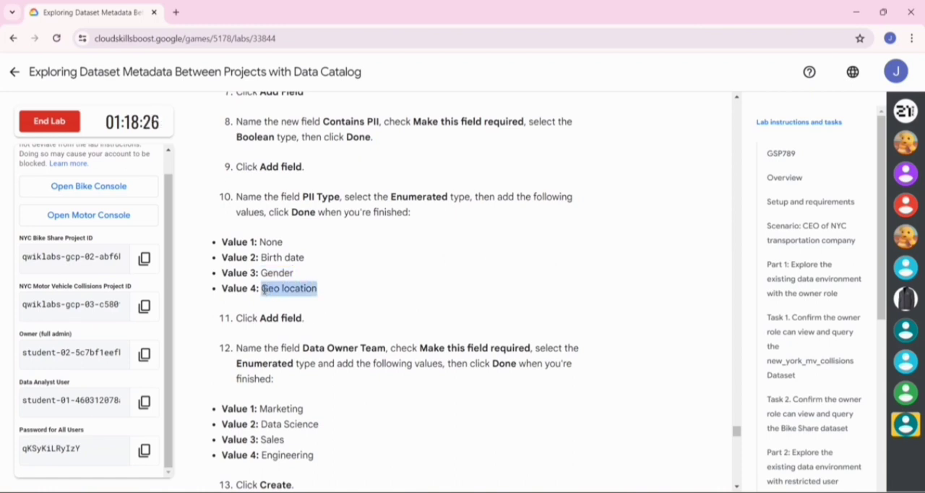
{"action": "key", "text": "alt+Tab"}
{"action": "left_click", "coordinate": [181, 394]}
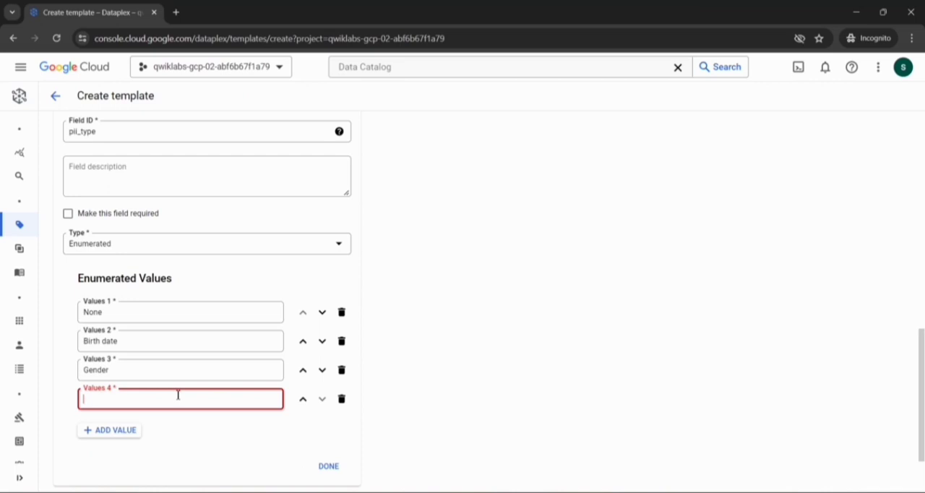
{"action": "key", "text": "ctrl+v"}
{"action": "scroll", "coordinate": [291, 400], "scroll_direction": "down", "scroll_amount": 2}
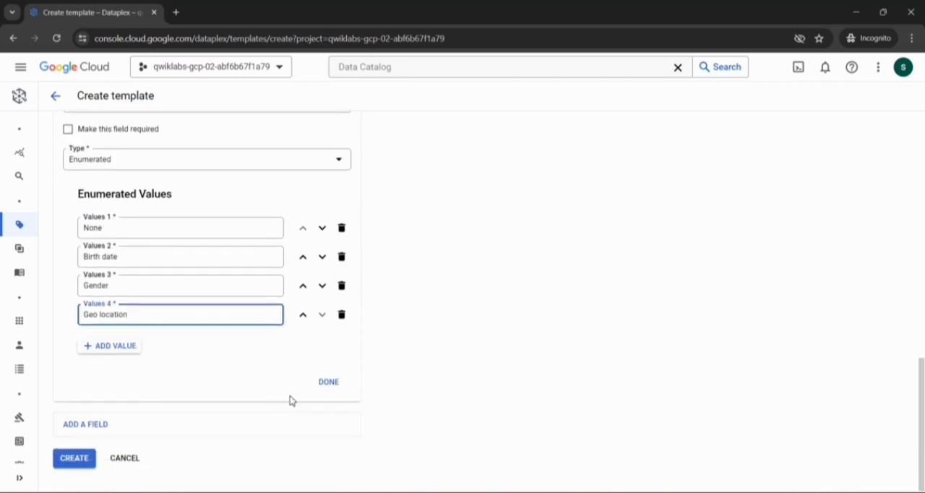
{"action": "left_click", "coordinate": [319, 383]}
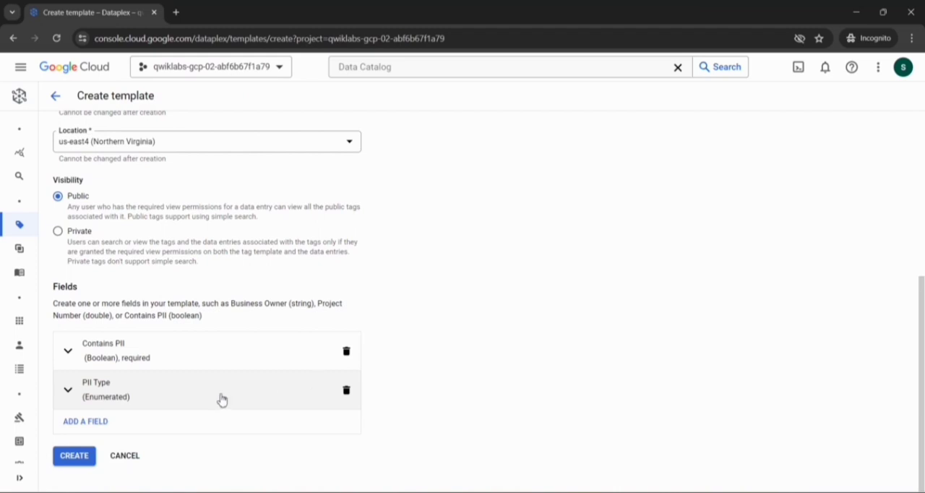
- Add a third field to the template and give it the display name Data Owner Team, copied from the lab instructions
{"action": "left_click", "coordinate": [109, 426]}
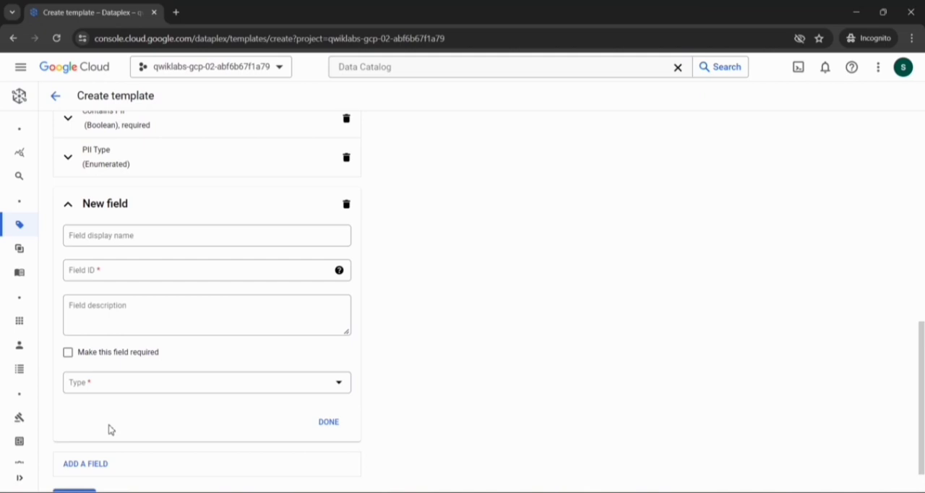
{"action": "key", "text": "alt+Tab"}
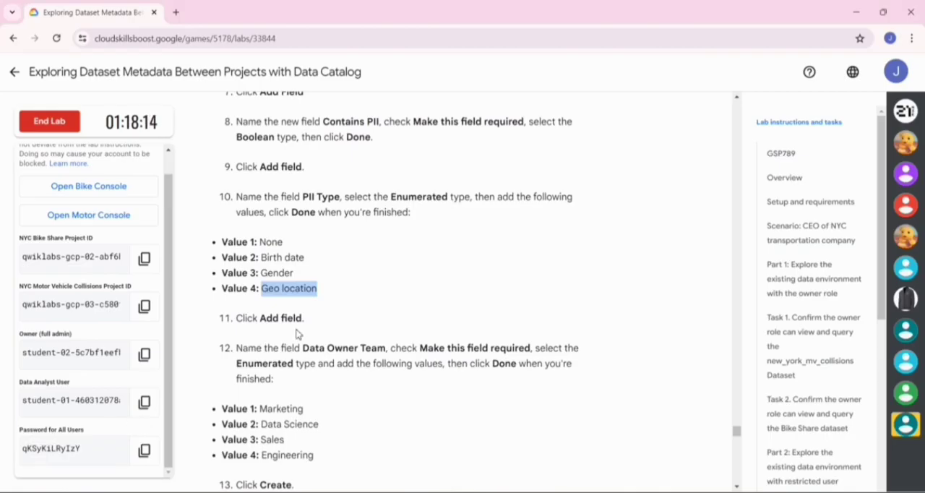
{"action": "scroll", "coordinate": [297, 334], "scroll_direction": "down", "scroll_amount": 3}
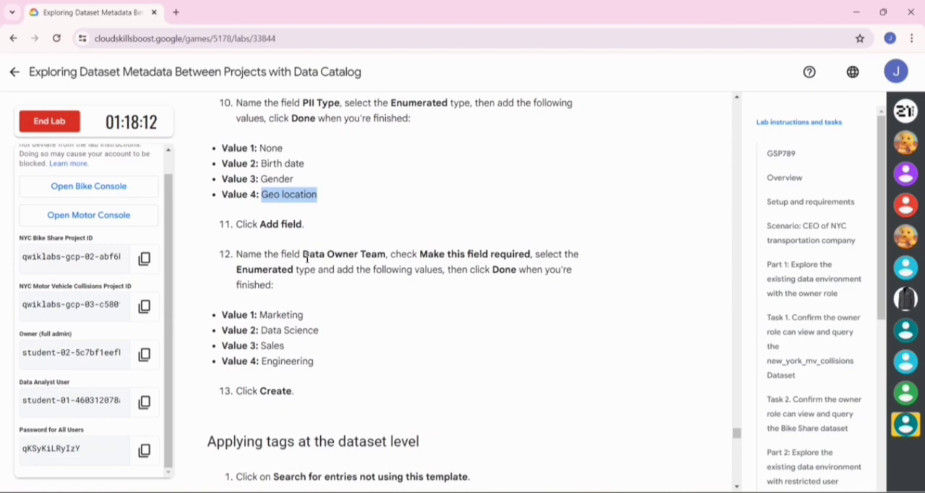
{"action": "left_click_drag", "start_coordinate": [307, 259], "coordinate": [385, 260]}
{"action": "key", "text": "ctrl+c"}
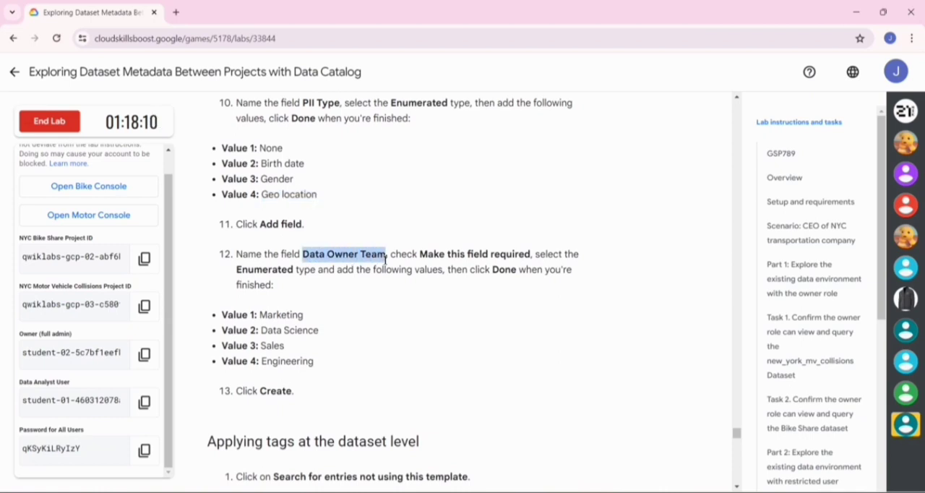
{"action": "key", "text": "alt+Tab"}
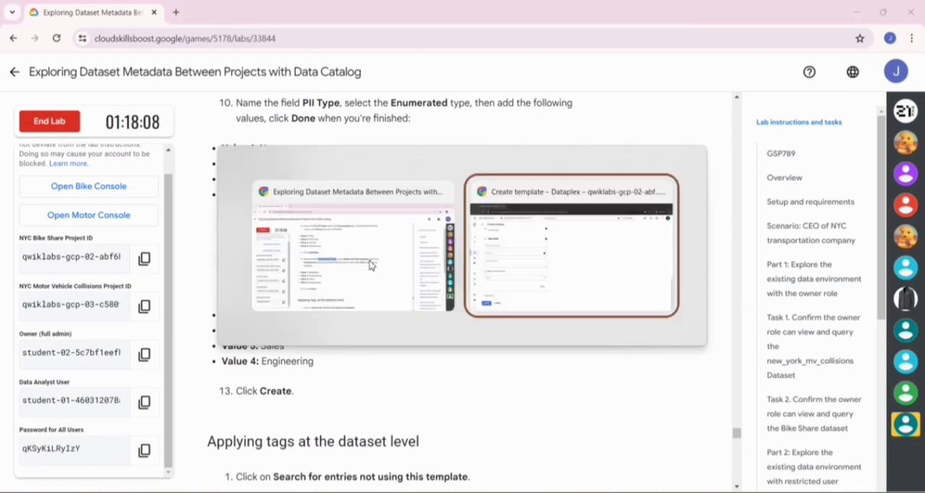
{"action": "left_click", "coordinate": [233, 189]}
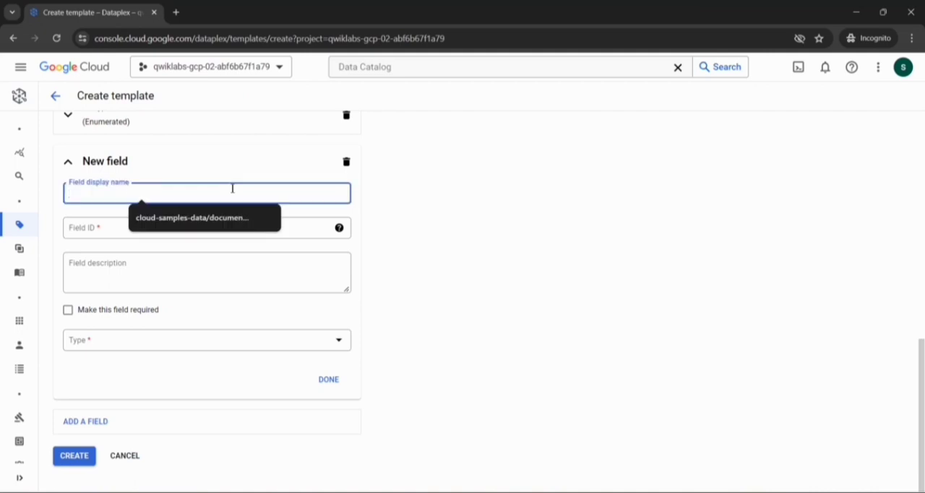
{"action": "key", "text": "ctrl+v"}
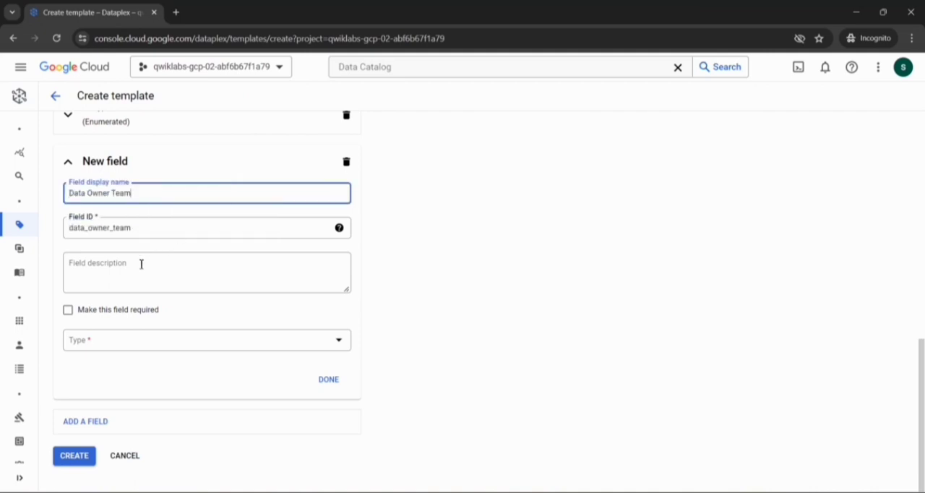
- Make the Data Owner Team field required and set its type to Enumerated
{"action": "left_click", "coordinate": [68, 310]}
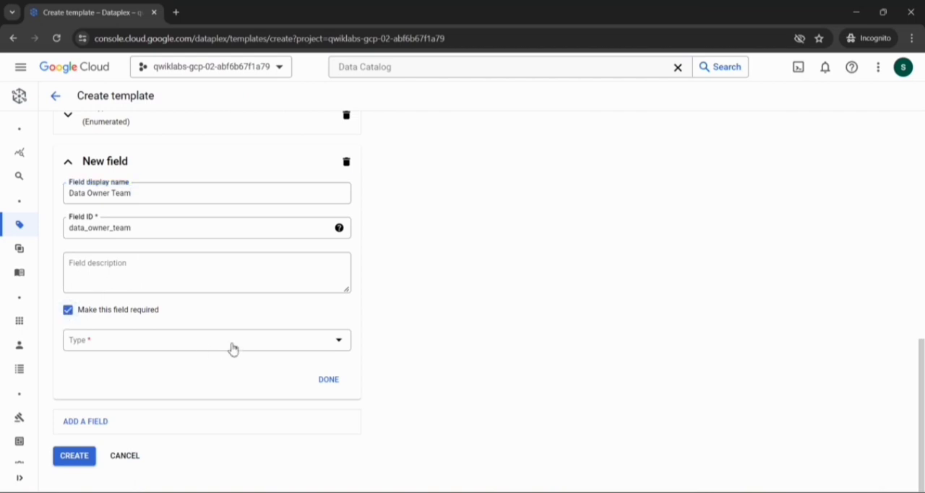
{"action": "left_click", "coordinate": [339, 350]}
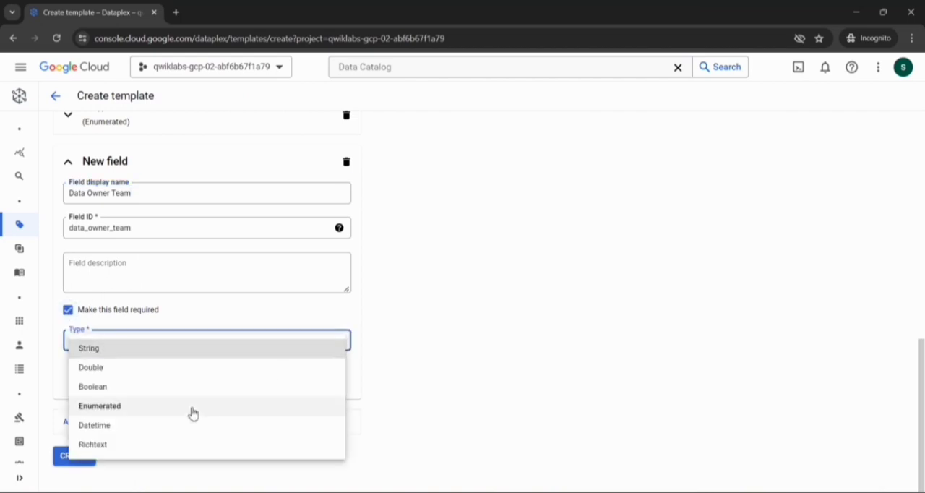
{"action": "left_click", "coordinate": [193, 406]}
- Enter Marketing as the first enumerated value of the Data Owner Team field, copied from the lab instructions
{"action": "scroll", "coordinate": [191, 407], "scroll_direction": "down", "scroll_amount": 2}
{"action": "key", "text": "alt+Tab"}
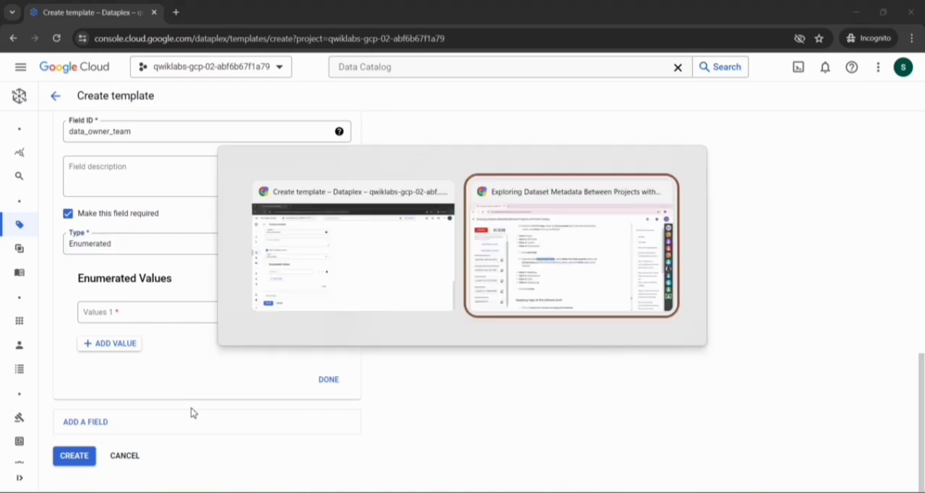
{"action": "scroll", "coordinate": [366, 328], "scroll_direction": "down", "scroll_amount": 1}
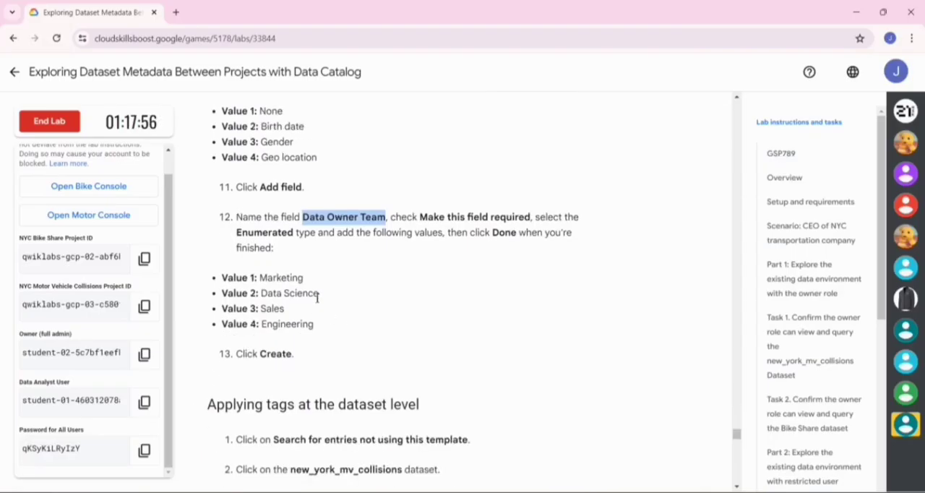
{"action": "left_click_drag", "start_coordinate": [305, 280], "coordinate": [262, 279]}
{"action": "key", "text": "ctrl+c"}
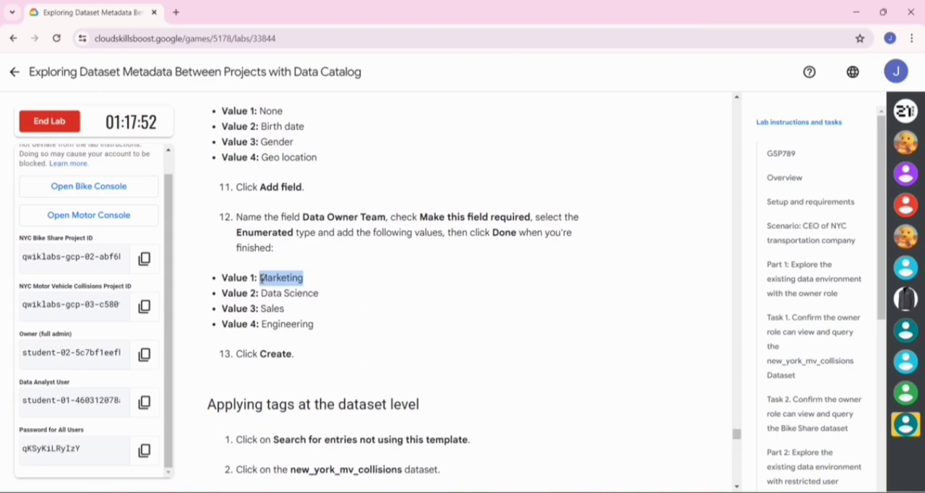
{"action": "key", "text": "alt+Tab"}
{"action": "left_click", "coordinate": [184, 314]}
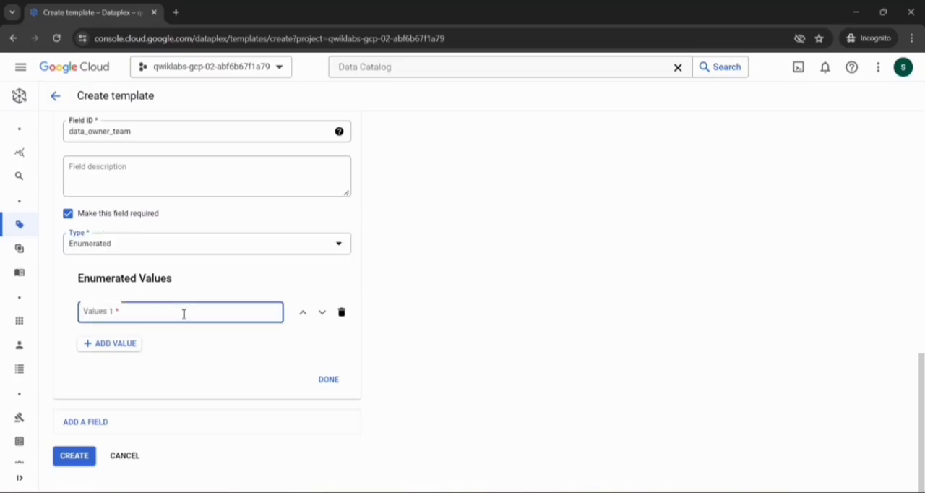
{"action": "key", "text": "ctrl+v"}
- Add a second enumerated value to Data Owner Team and set it to Data Science, copied from the lab instructions
{"action": "left_click", "coordinate": [121, 357]}
{"action": "left_click", "coordinate": [122, 347]}
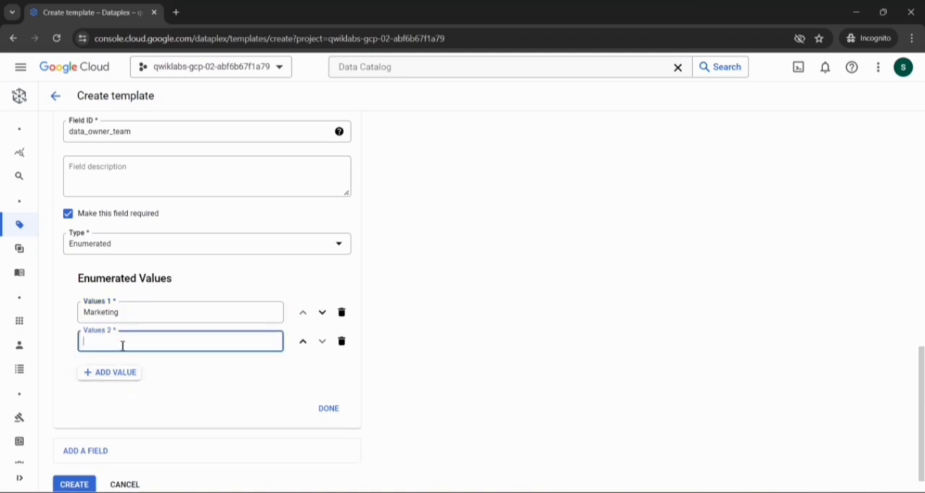
{"action": "scroll", "coordinate": [123, 345], "scroll_direction": "down", "scroll_amount": 1}
{"action": "key", "text": "alt+Tab"}
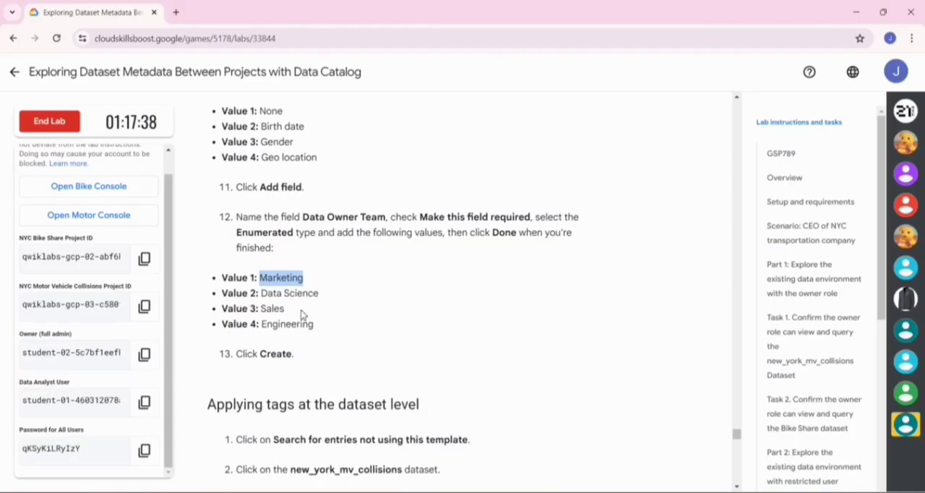
{"action": "scroll", "coordinate": [303, 314], "scroll_direction": "down", "scroll_amount": 1}
{"action": "left_click_drag", "start_coordinate": [321, 285], "coordinate": [262, 282]}
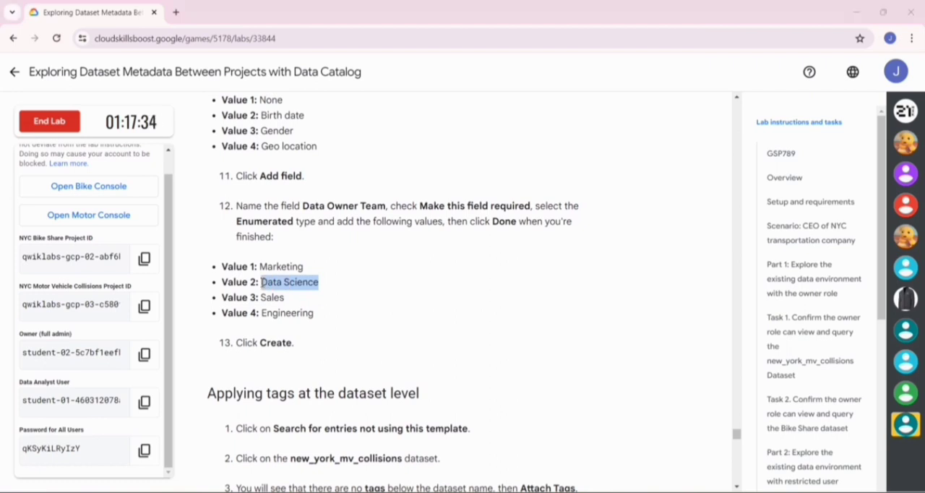
{"action": "key", "text": "alt+Tab"}
{"action": "type", "text": "Data Science"}
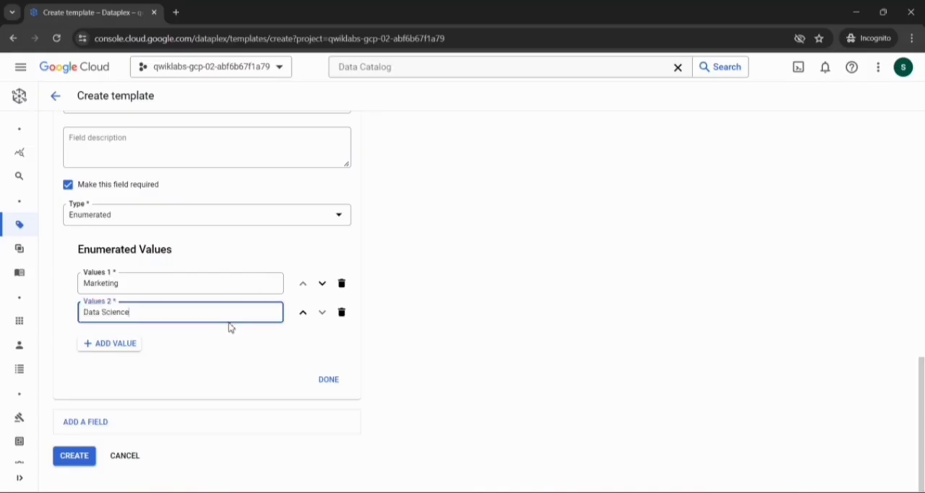
- Add a third enumerated value to the Data Owner Team field and set it to Sales, copied from the lab instructions
{"action": "left_click", "coordinate": [111, 344]}
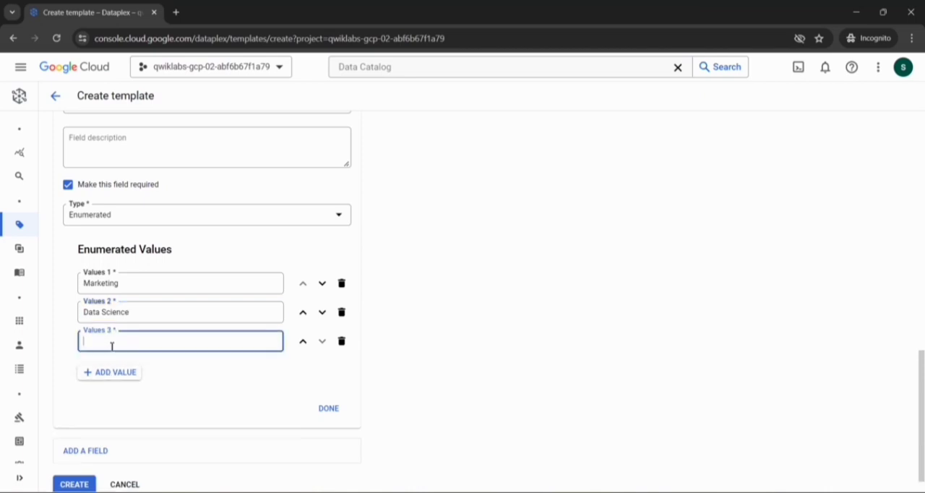
{"action": "key", "text": "alt+Tab"}
{"action": "key", "text": "alt+Tab"}
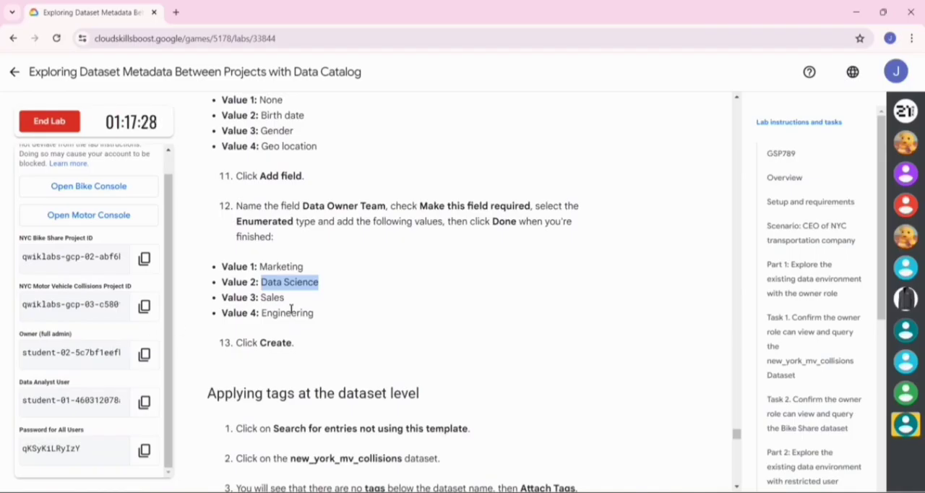
{"action": "left_click_drag", "start_coordinate": [285, 298], "coordinate": [262, 297]}
{"action": "key", "text": "ctrl+c"}
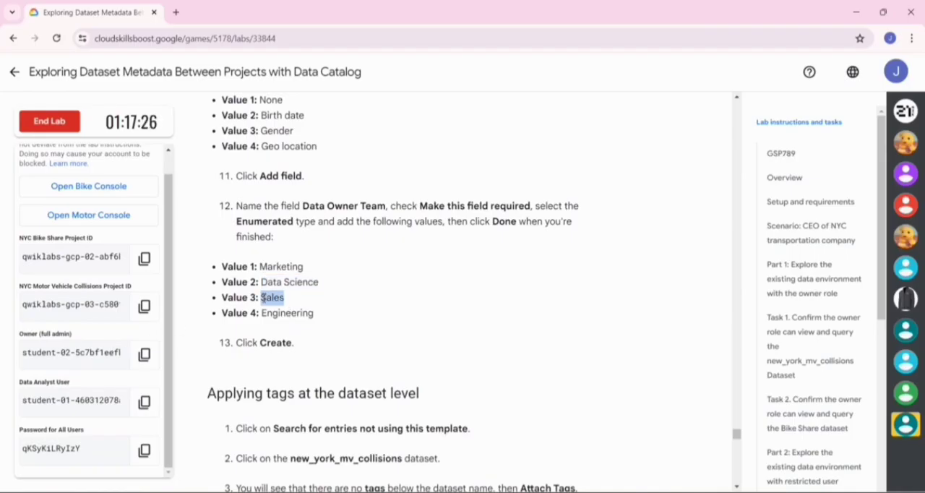
{"action": "key", "text": "alt+Tab"}
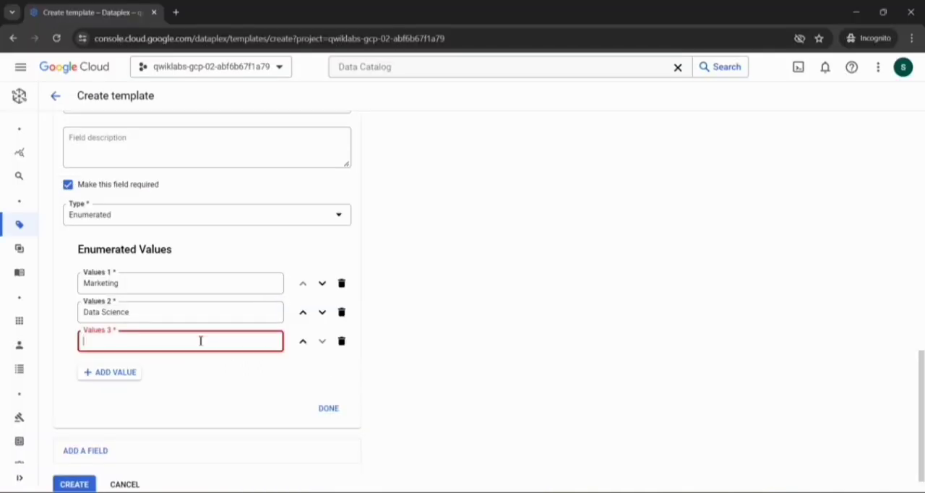
{"action": "key", "text": "ctrl+v"}
- Add Engineering, copied from the lab instructions, as the fourth Data Owner Team value, then finish the field and create the tag template
{"action": "left_click", "coordinate": [131, 372]}
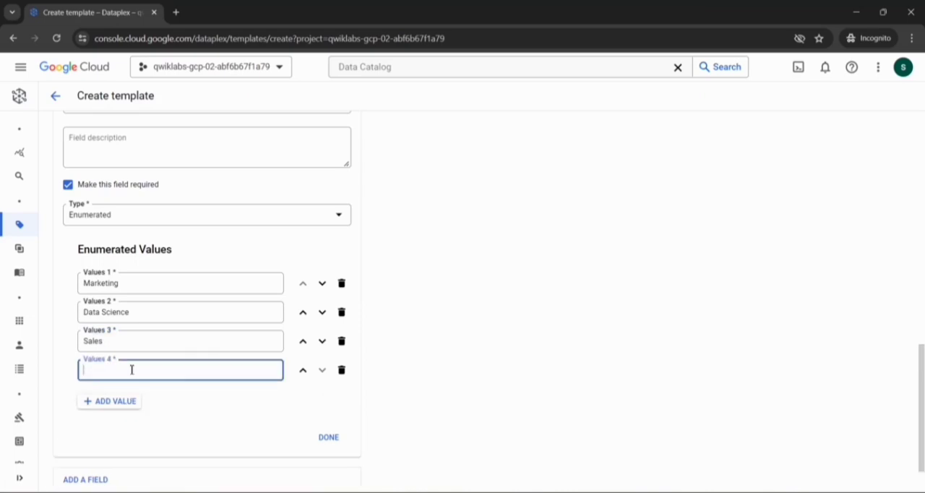
{"action": "key", "text": "alt+Tab"}
{"action": "left_click", "coordinate": [316, 313]}
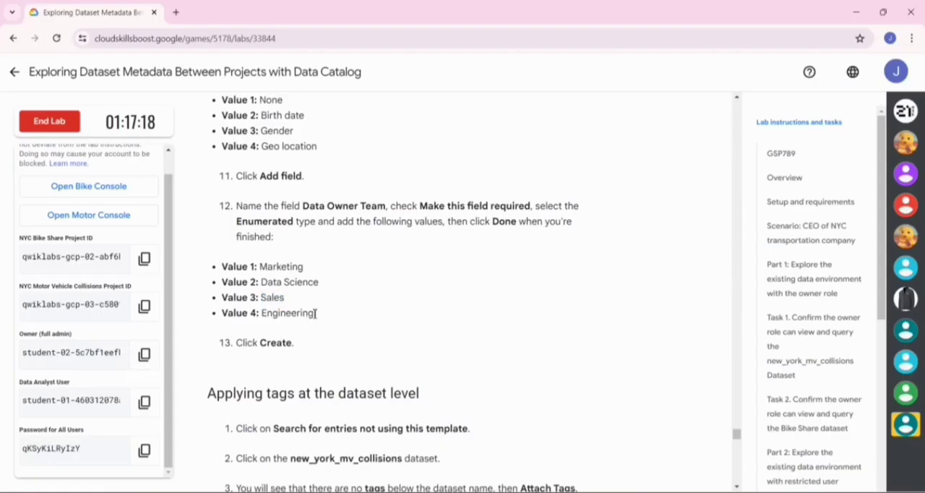
{"action": "left_click_drag", "start_coordinate": [316, 313], "coordinate": [263, 315]}
{"action": "key", "text": "ctrl+c"}
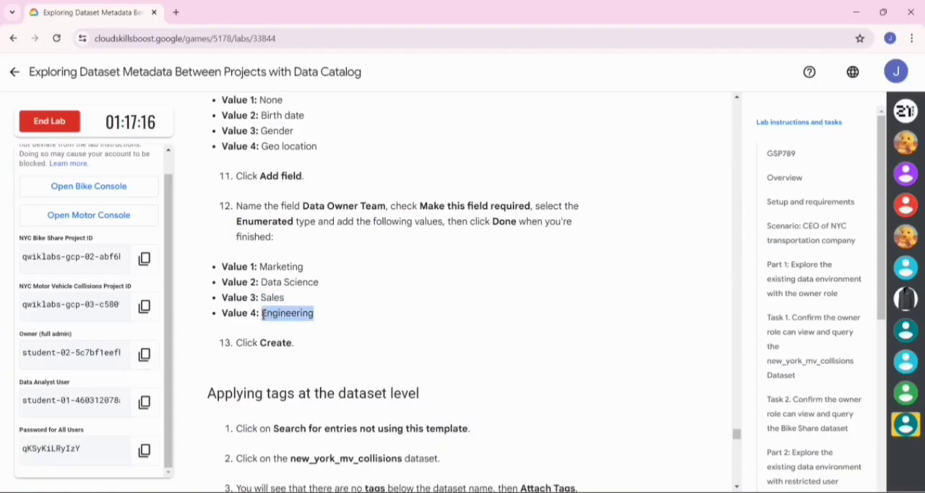
{"action": "key", "text": "alt+Tab"}
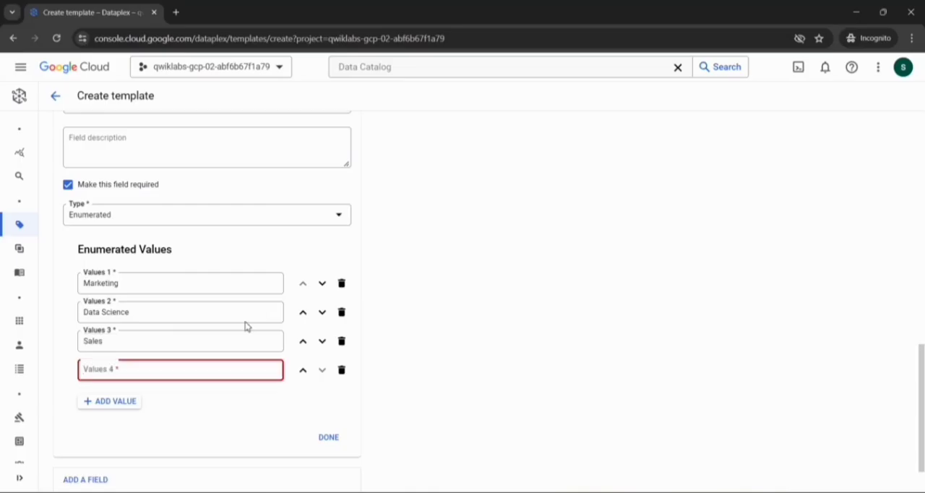
{"action": "key", "text": "ctrl+v"}
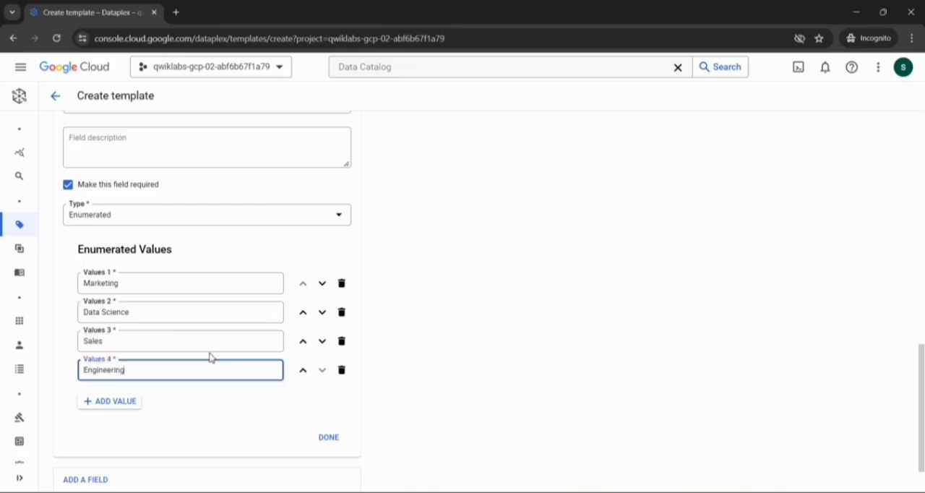
{"action": "left_click", "coordinate": [333, 436]}
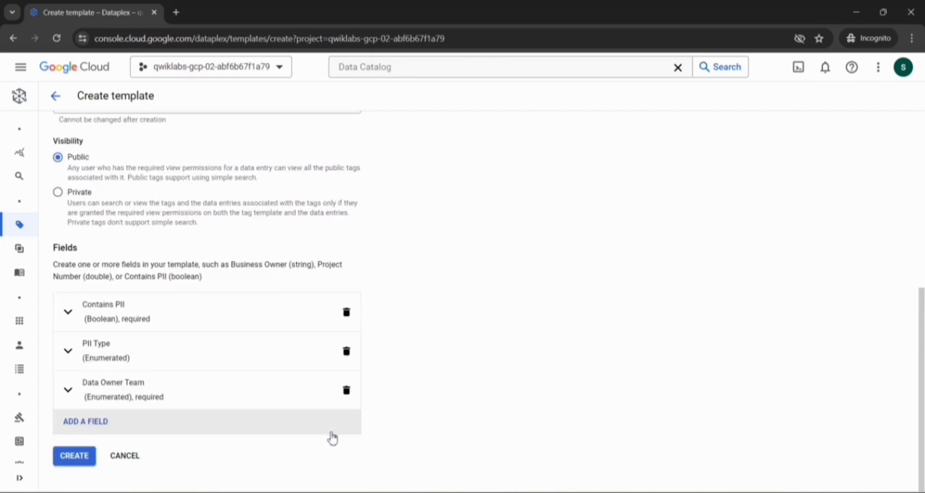
{"action": "left_click", "coordinate": [76, 454]}
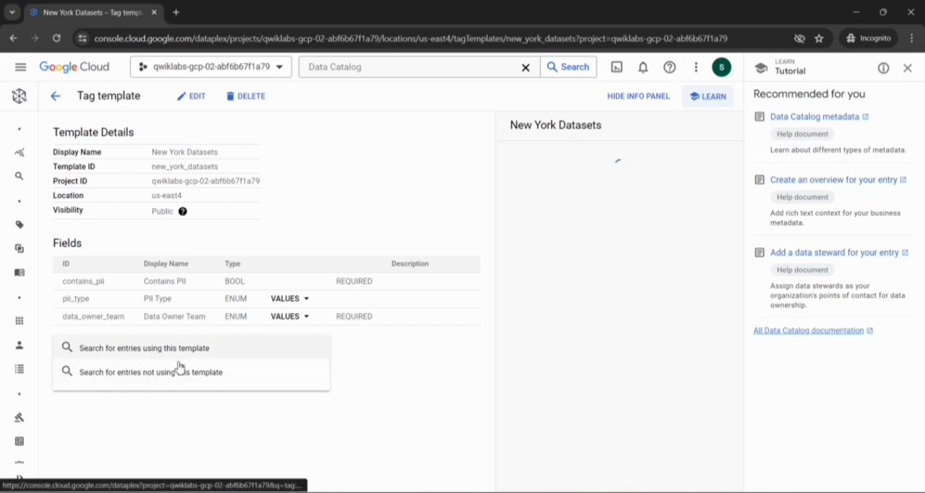
- Search for entries not using the New York Datasets template and open the new_york_mv_collisions dataset to check its attached tags
{"action": "left_click", "coordinate": [110, 375]}
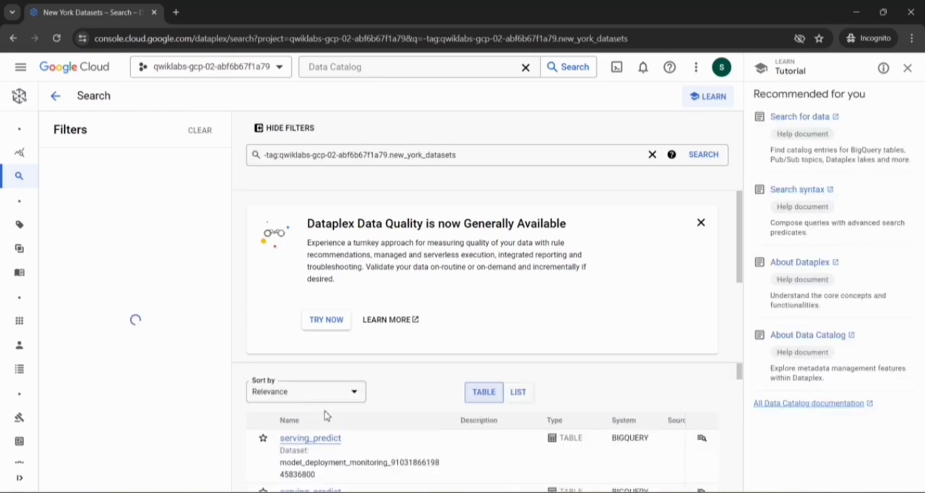
{"action": "scroll", "coordinate": [396, 434], "scroll_direction": "down", "scroll_amount": 2}
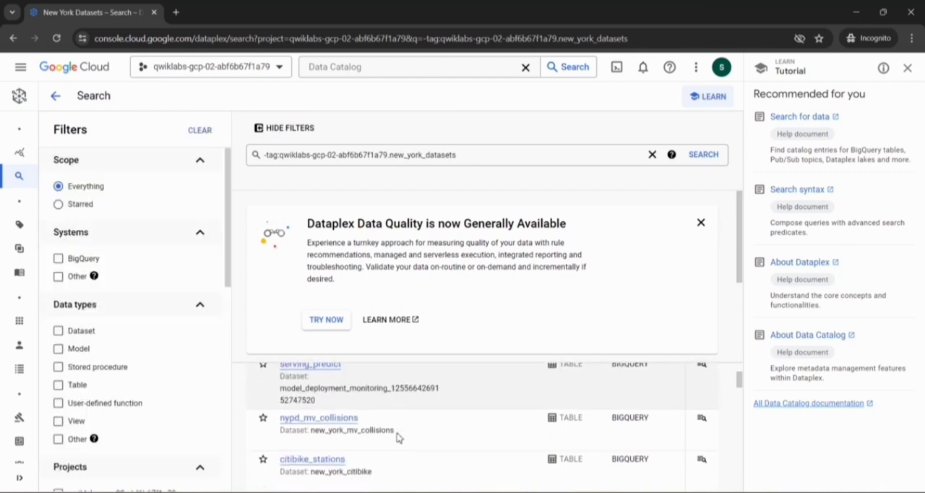
{"action": "scroll", "coordinate": [397, 434], "scroll_direction": "down", "scroll_amount": 3}
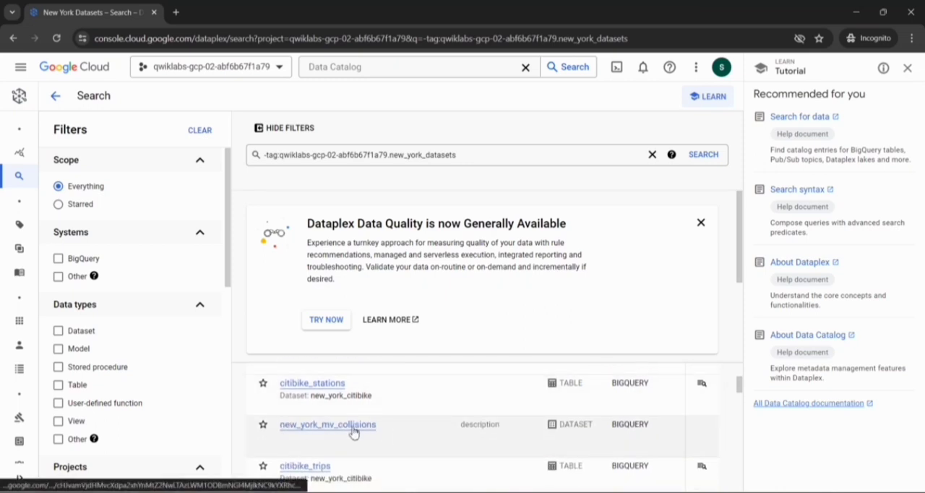
{"action": "left_click", "coordinate": [353, 431]}
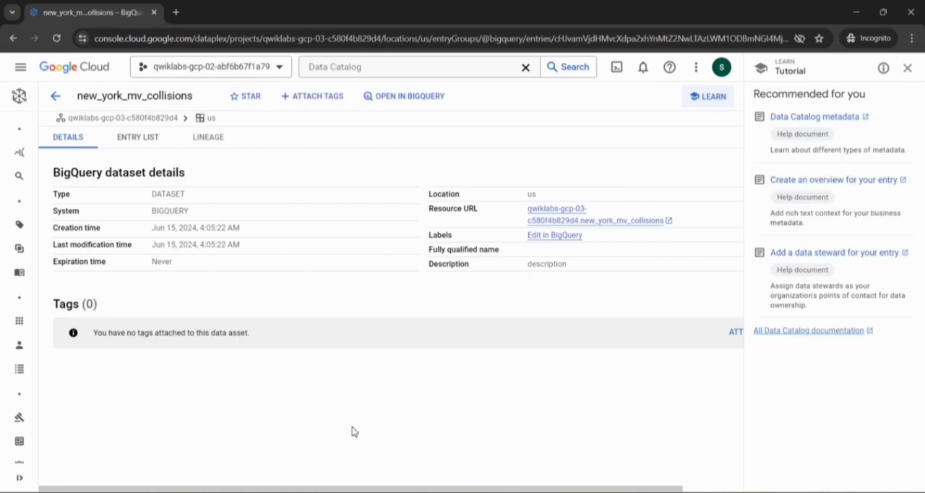
{"action": "left_click_drag", "start_coordinate": [250, 333], "coordinate": [72, 342]}
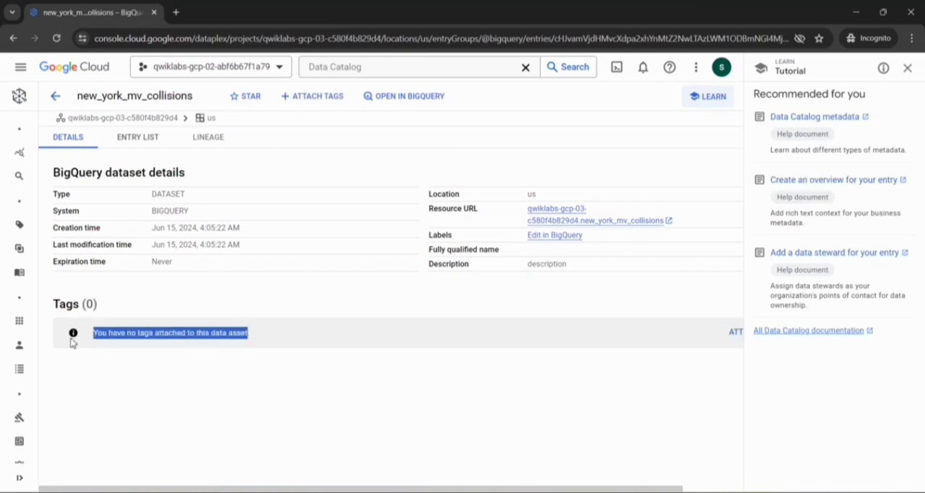
{"action": "left_click", "coordinate": [212, 352]}
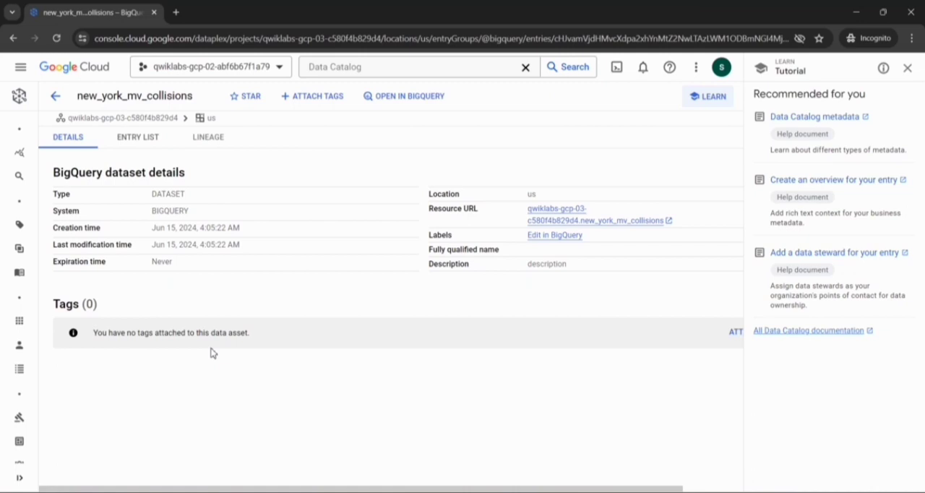
- Start attaching tags to the new_york_mv_collisions dataset and choose the New York Datasets tag template
{"action": "left_click", "coordinate": [318, 94]}
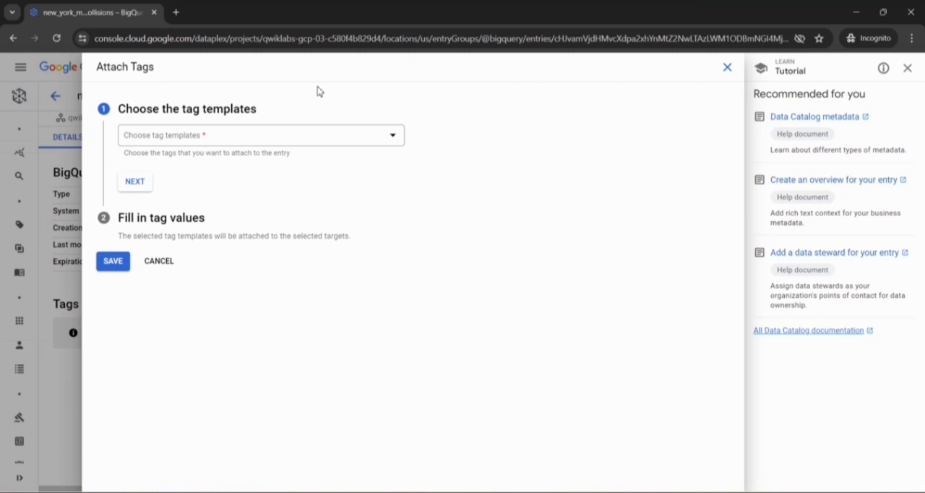
{"action": "left_click", "coordinate": [394, 141]}
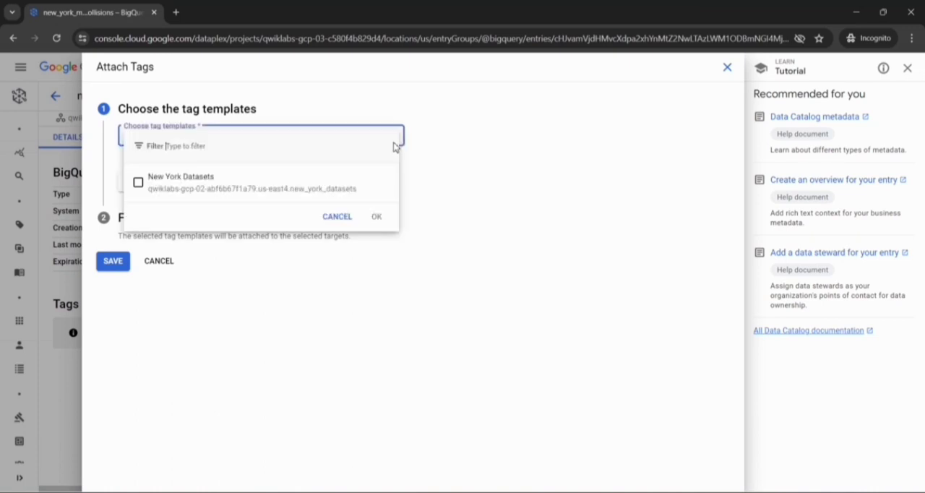
{"action": "left_click", "coordinate": [138, 183]}
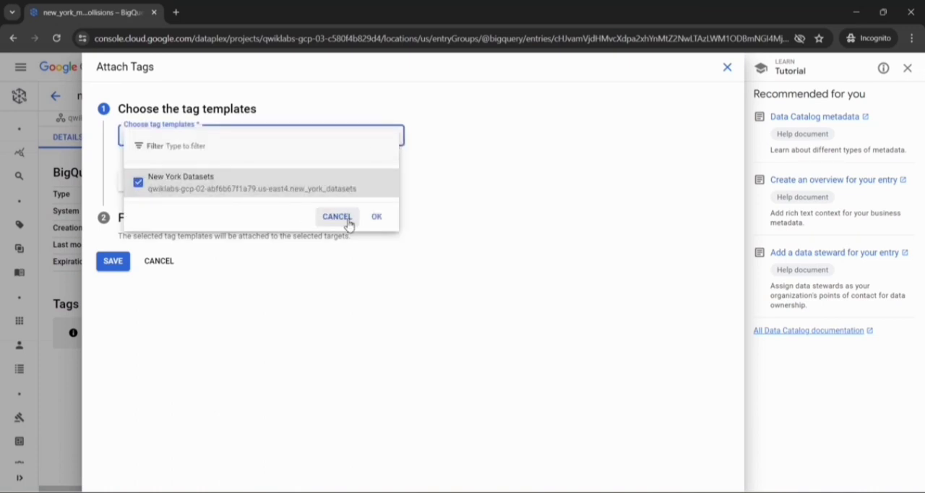
{"action": "left_click", "coordinate": [383, 222]}
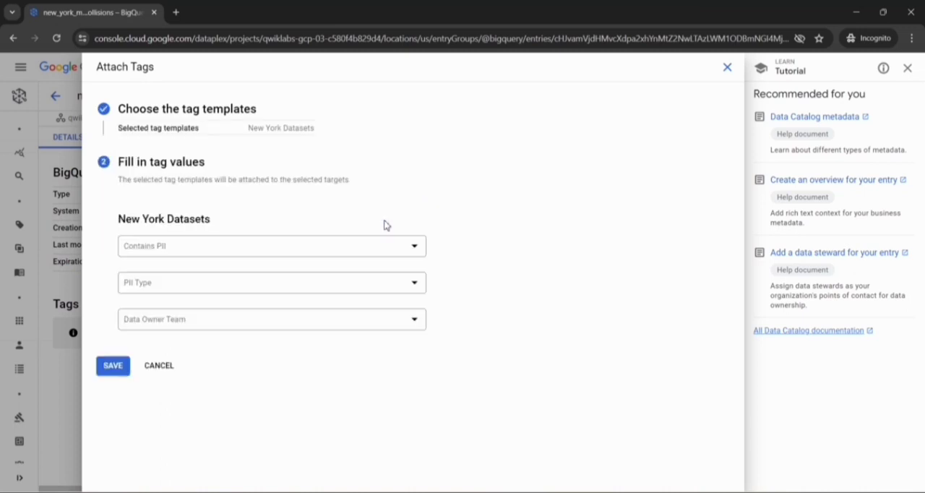
- Set Contains PII to TRUE, PII Type to Geo location and Data Owner Team to Engineering, and save the dataset's tag
{"action": "left_click", "coordinate": [415, 250]}
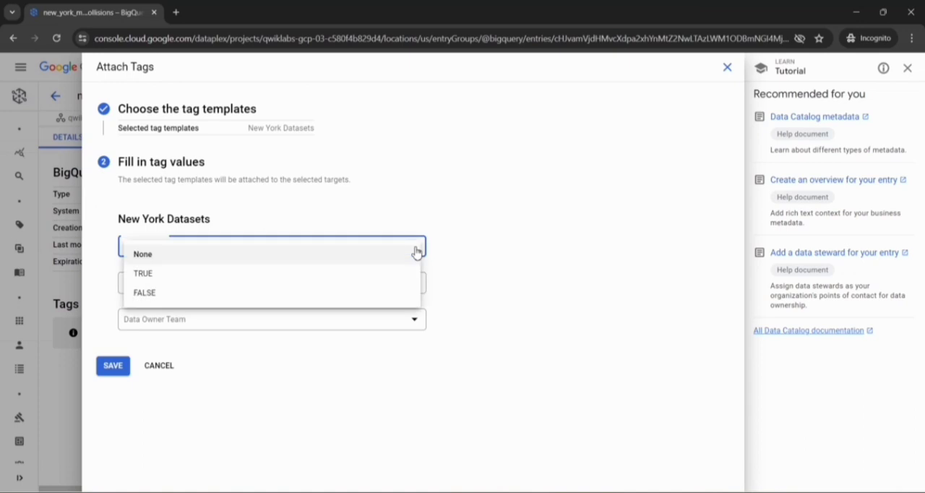
{"action": "left_click", "coordinate": [345, 279]}
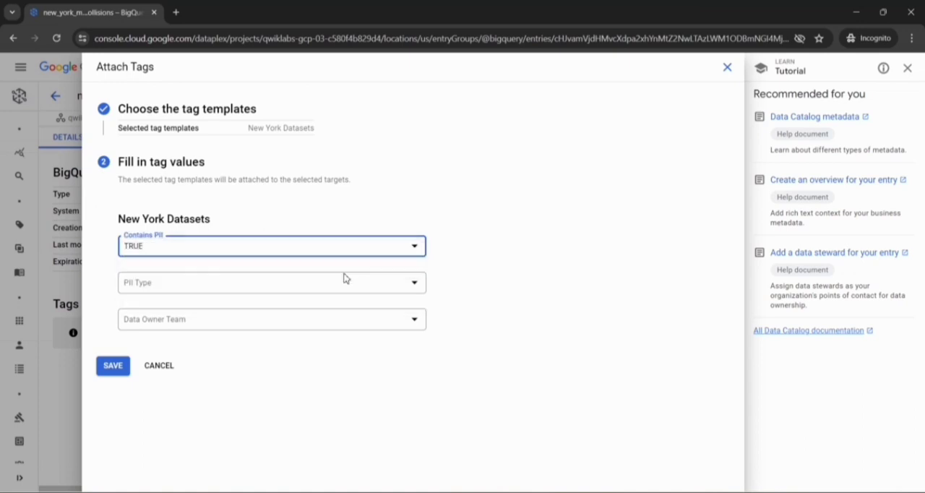
{"action": "left_click", "coordinate": [415, 293]}
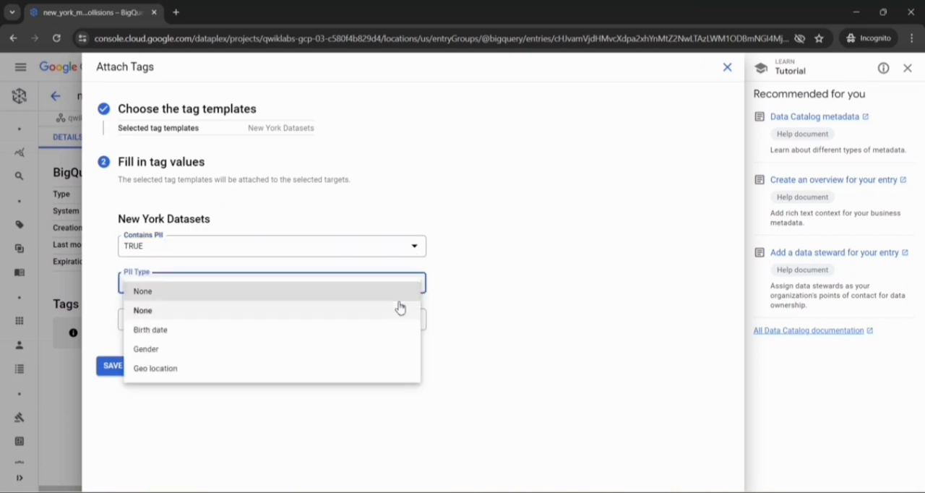
{"action": "left_click", "coordinate": [331, 370]}
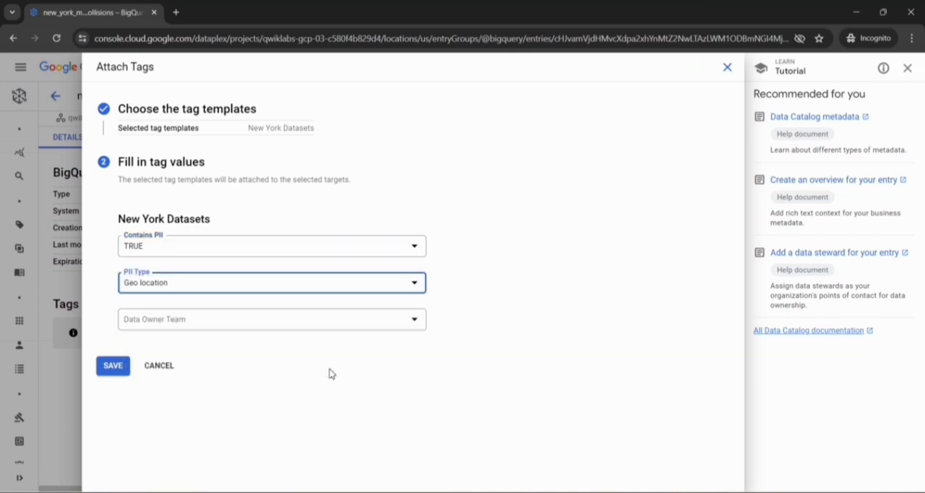
{"action": "left_click", "coordinate": [413, 320]}
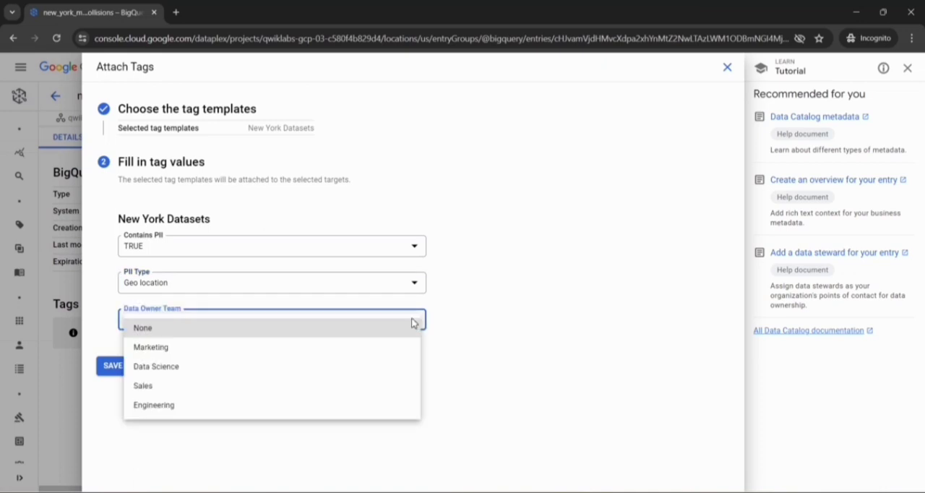
{"action": "left_click", "coordinate": [305, 407]}
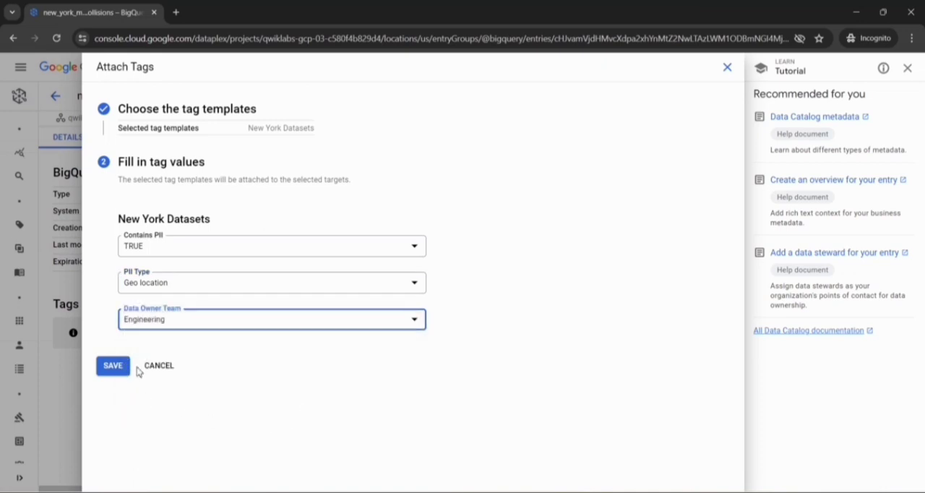
{"action": "left_click", "coordinate": [114, 368]}
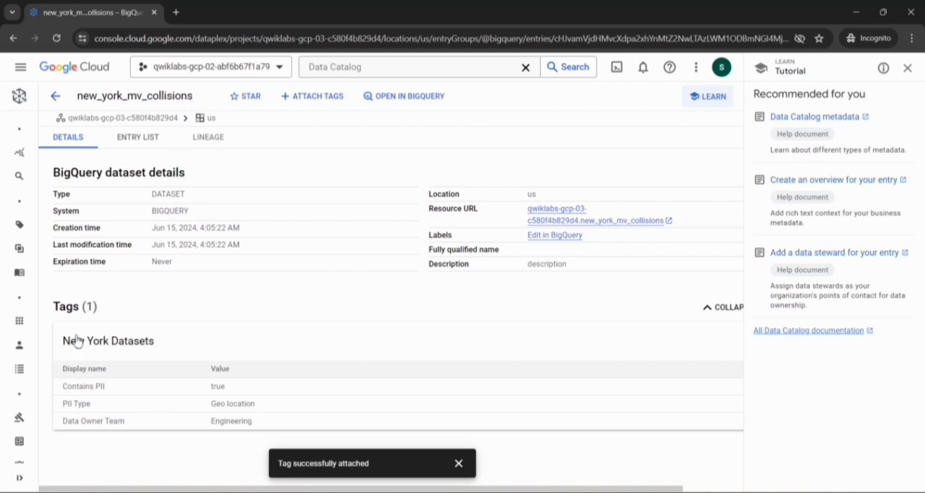
- Return to the search results for entries without the template and open the nypd_mv_collisions table
{"action": "left_click", "coordinate": [56, 95]}
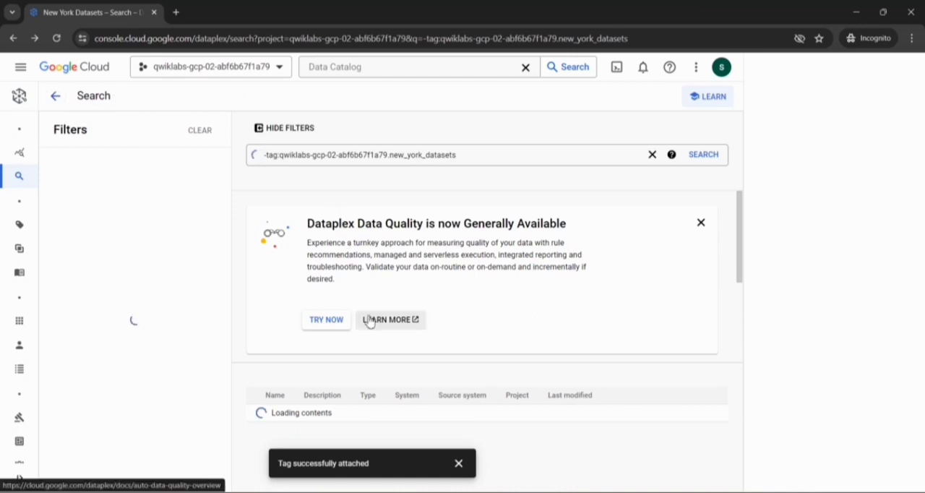
{"action": "left_click", "coordinate": [459, 464]}
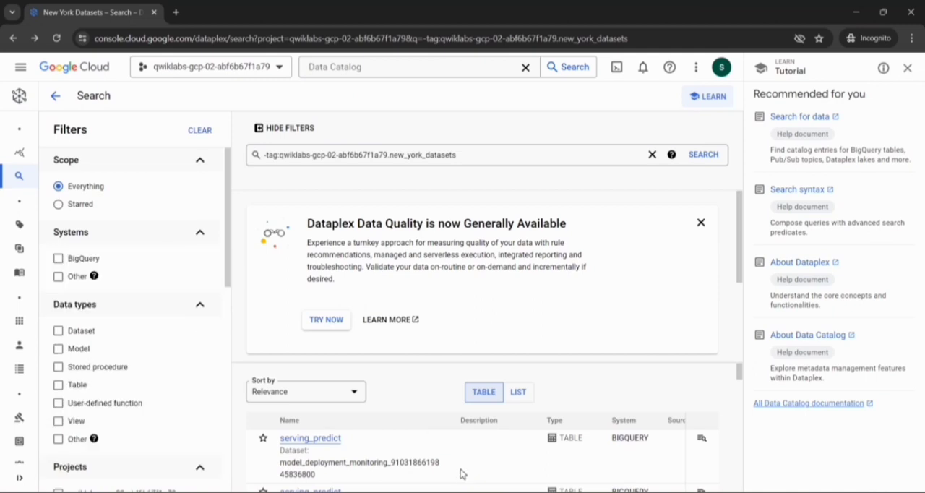
{"action": "scroll", "coordinate": [436, 401], "scroll_direction": "down", "scroll_amount": 4}
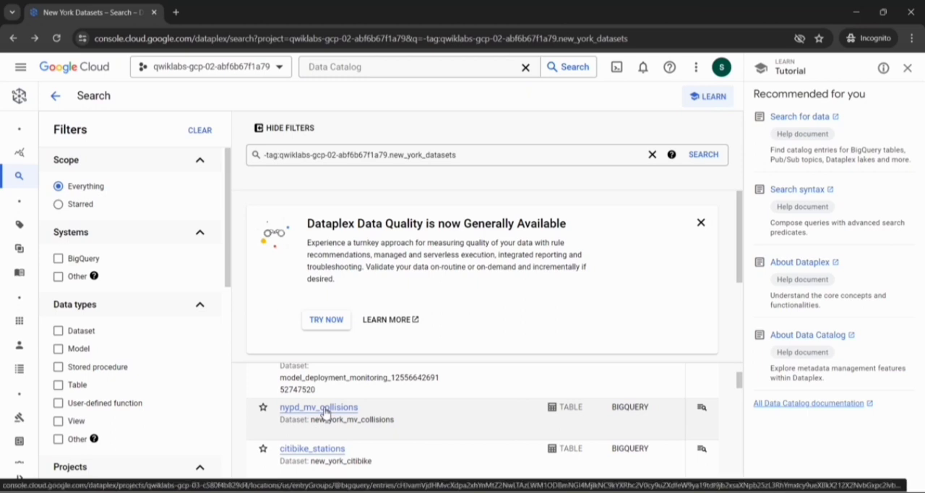
{"action": "left_click", "coordinate": [324, 408]}
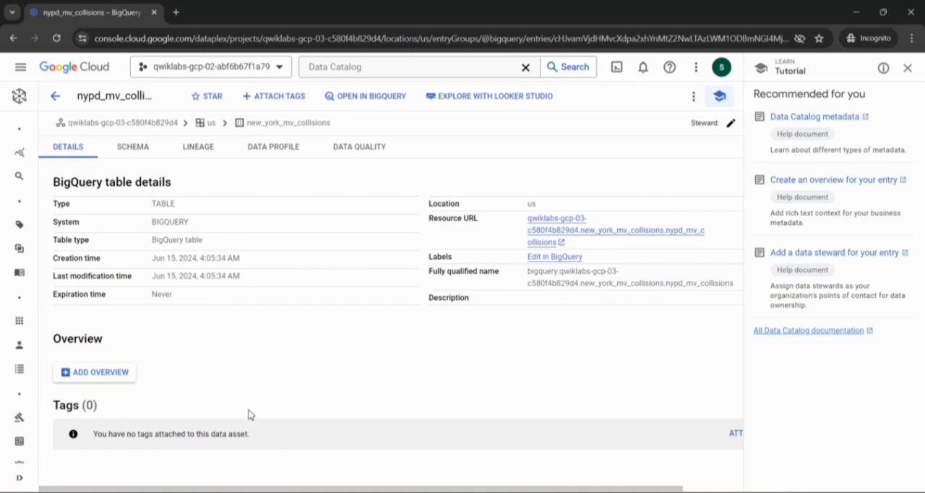
- Start attaching tags to the nypd_mv_collisions table, selecting the table itself as target and New York Datasets as the tag template
{"action": "scroll", "coordinate": [256, 436], "scroll_direction": "right", "scroll_amount": 1}
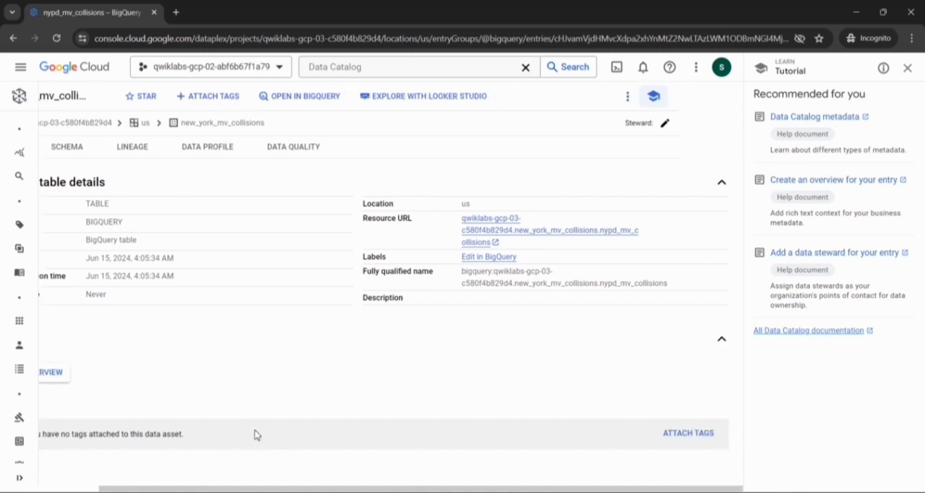
{"action": "scroll", "coordinate": [256, 435], "scroll_direction": "left", "scroll_amount": 1}
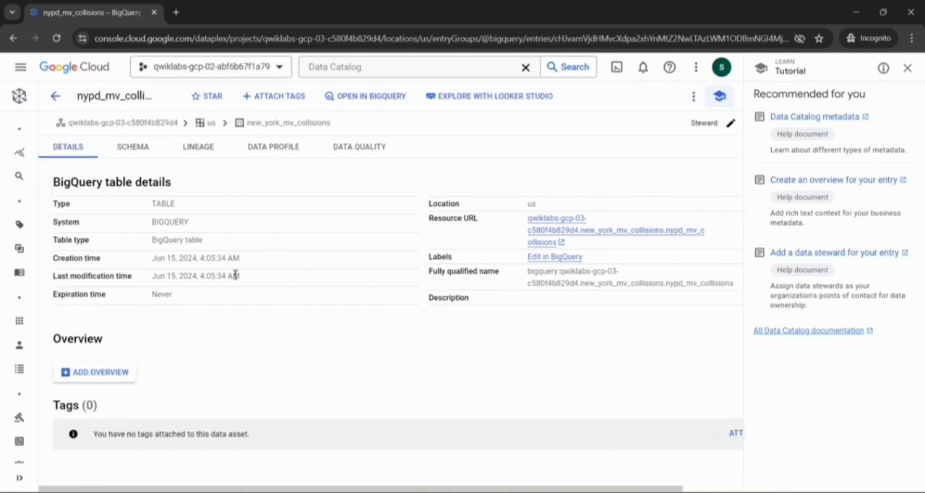
{"action": "left_click", "coordinate": [278, 96]}
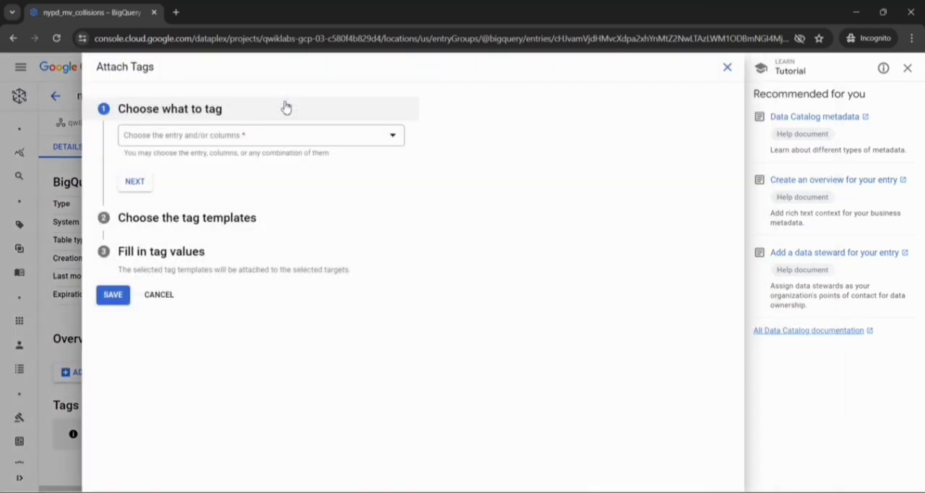
{"action": "left_click", "coordinate": [259, 138]}
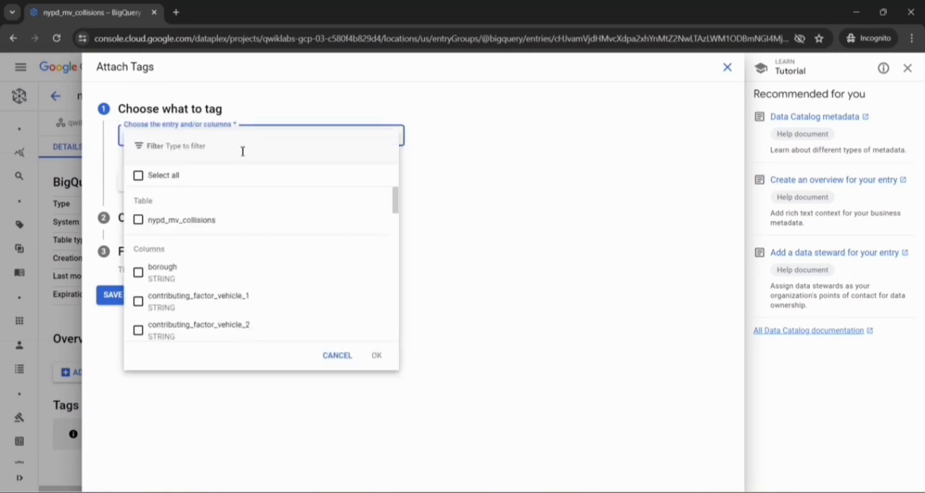
{"action": "left_click", "coordinate": [138, 220]}
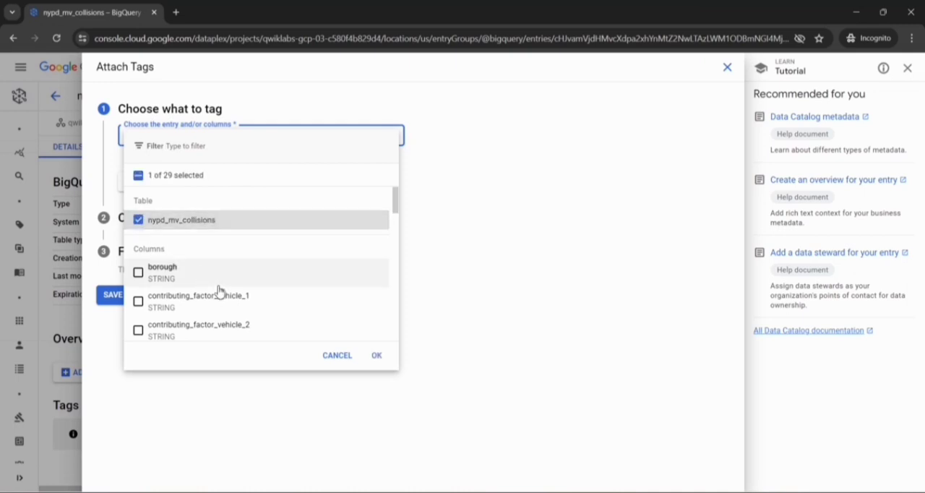
{"action": "left_click", "coordinate": [376, 357]}
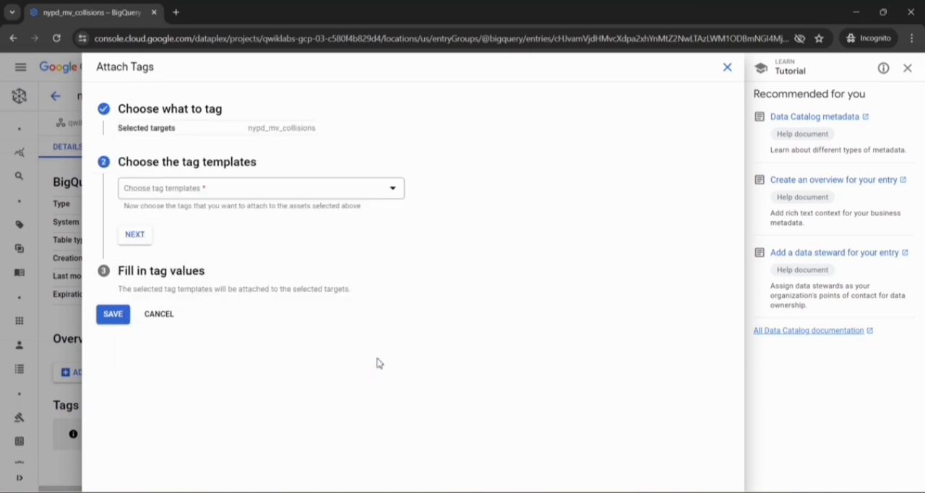
{"action": "left_click", "coordinate": [398, 194]}
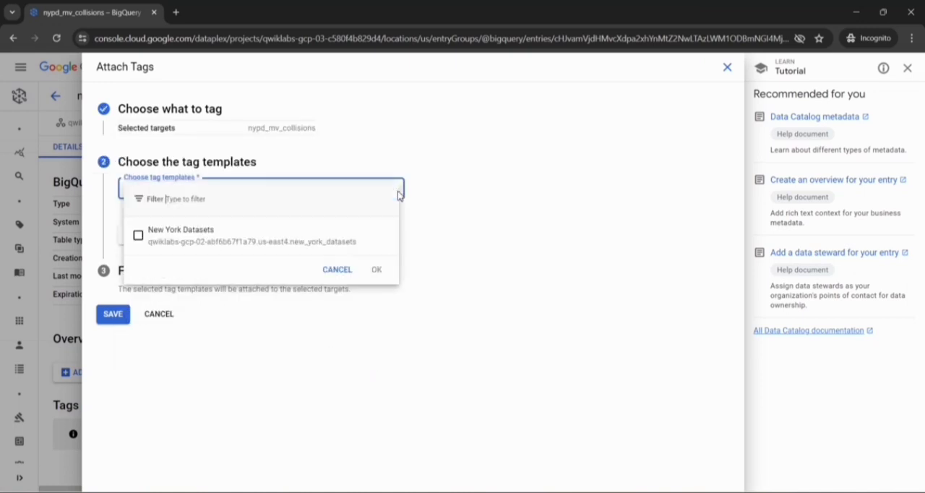
{"action": "left_click", "coordinate": [139, 237]}
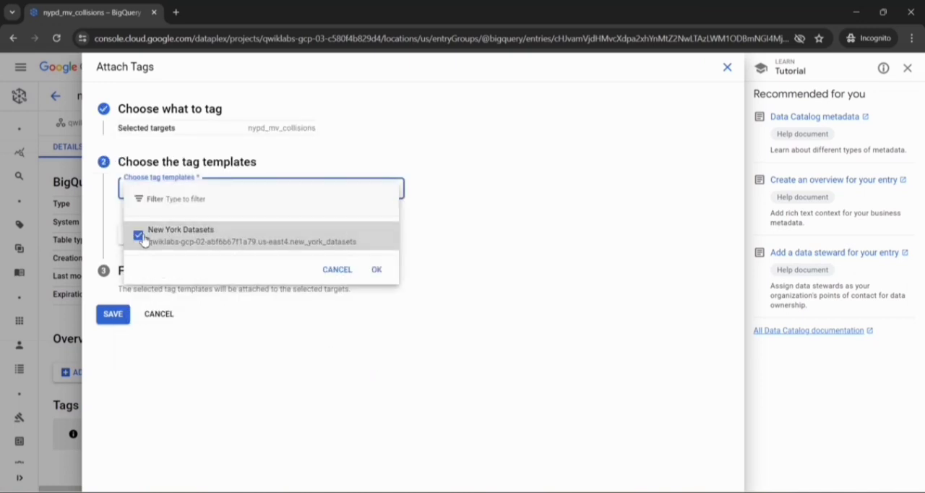
{"action": "left_click", "coordinate": [377, 270]}
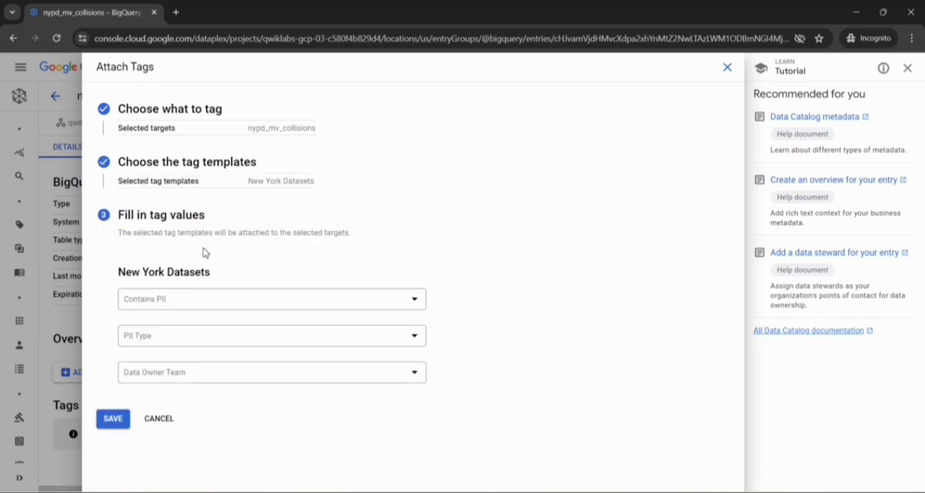
- Set Contains PII to TRUE, PII Type to Geo location and Data Owner Team to Engineering, and save the table's tag
{"action": "left_click", "coordinate": [411, 302]}
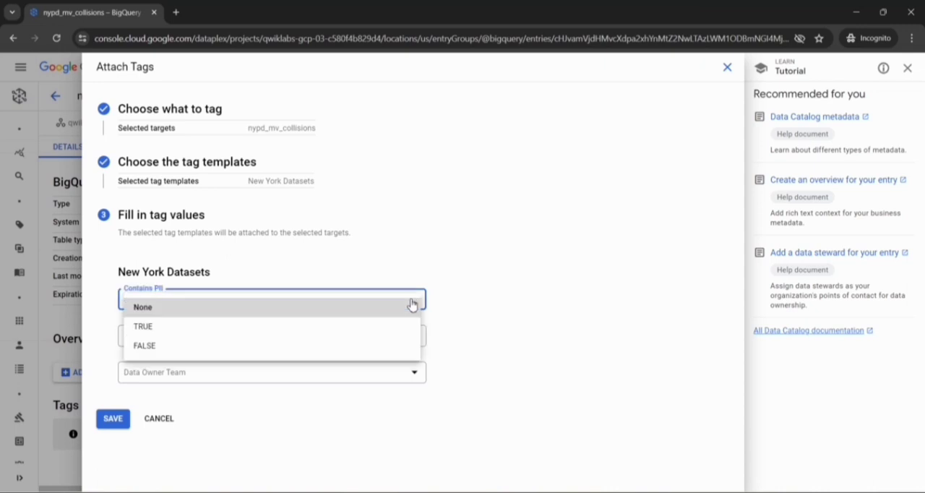
{"action": "left_click", "coordinate": [319, 329]}
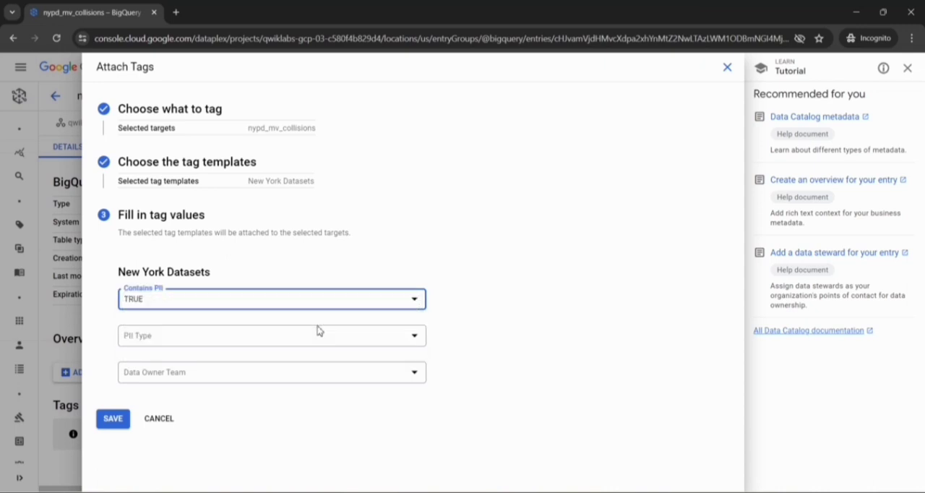
{"action": "left_click", "coordinate": [420, 338]}
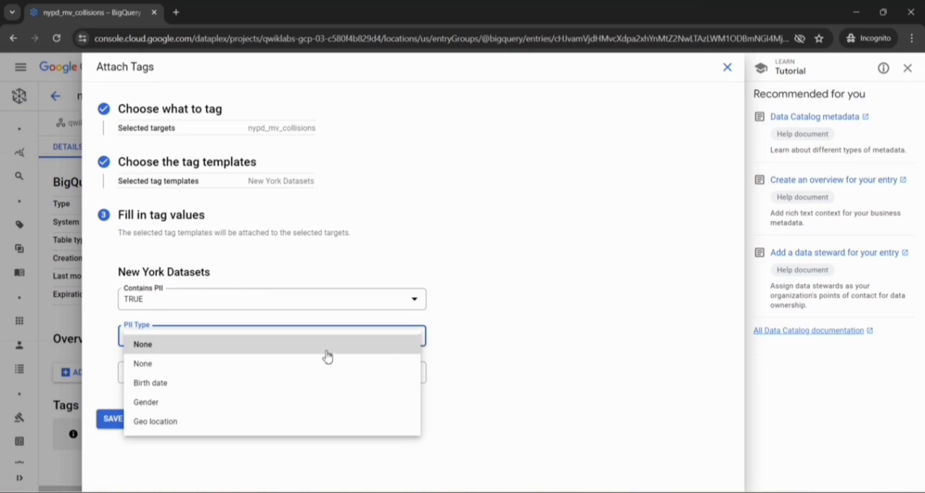
{"action": "left_click", "coordinate": [248, 422]}
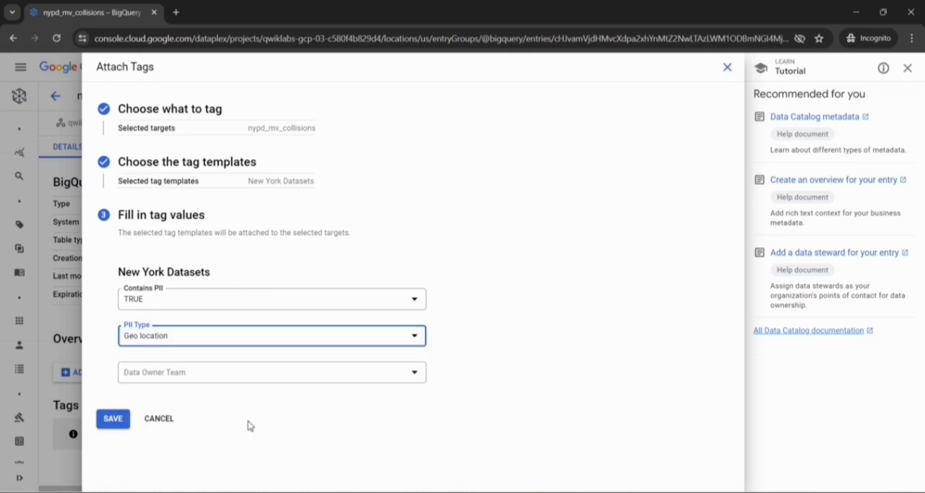
{"action": "left_click", "coordinate": [414, 375]}
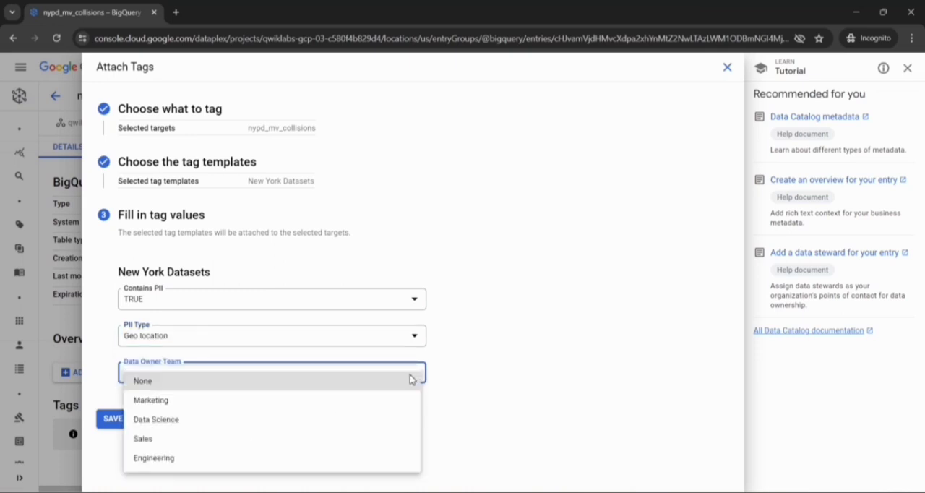
{"action": "left_click", "coordinate": [270, 462]}
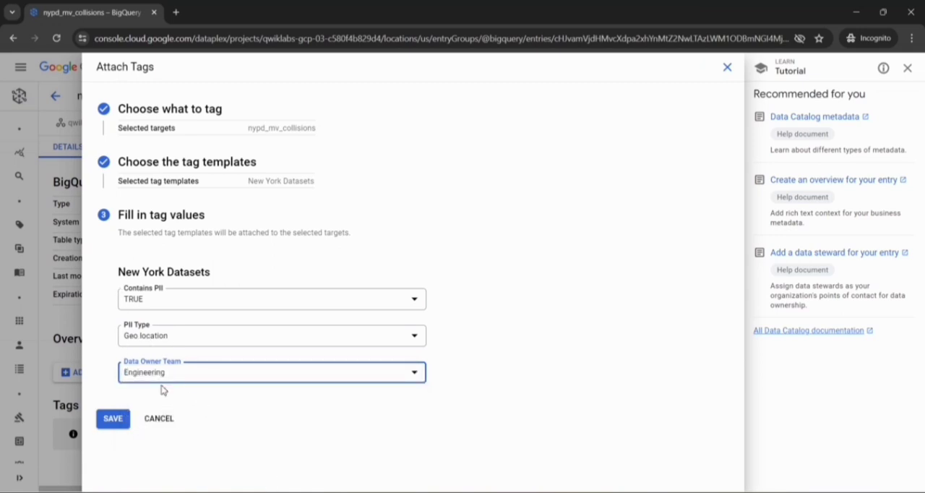
{"action": "left_click", "coordinate": [110, 420]}
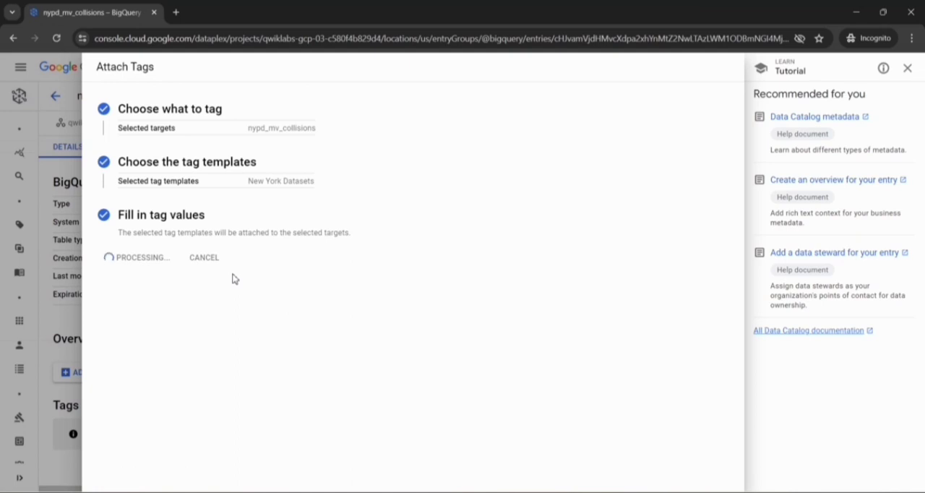
- Switch to the Cloud Skills Boost lab page and check the progress of the objective Creating a Data Catalog tag template
{"action": "key", "text": "alt+Tab"}
{"action": "scroll", "coordinate": [232, 279], "scroll_direction": "down", "scroll_amount": 5}
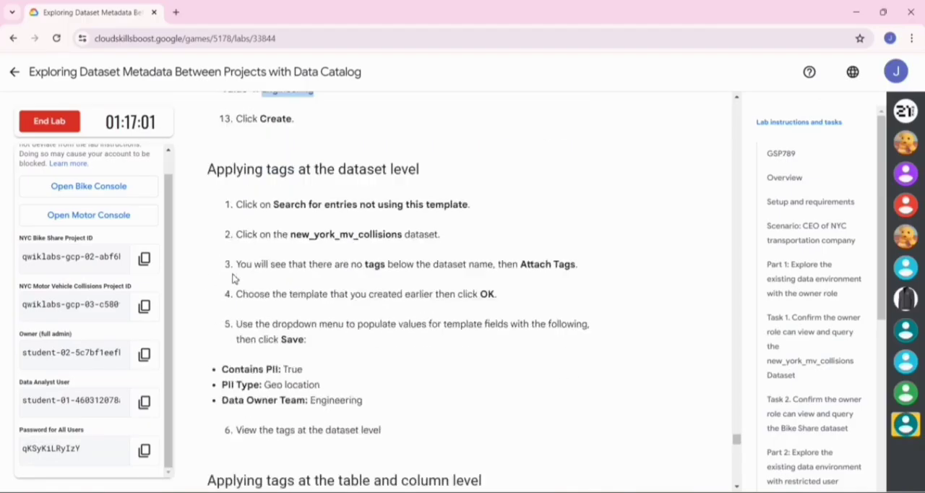
{"action": "scroll", "coordinate": [233, 279], "scroll_direction": "down", "scroll_amount": 12}
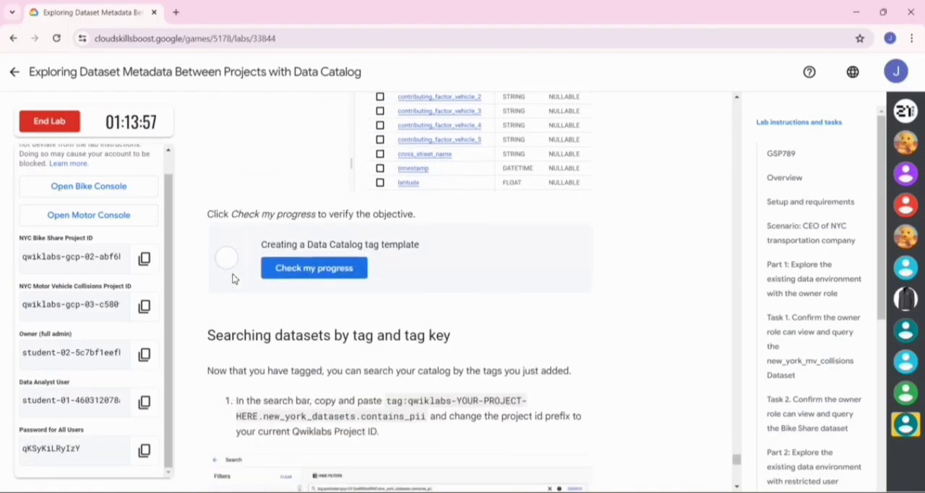
{"action": "left_click", "coordinate": [302, 269]}
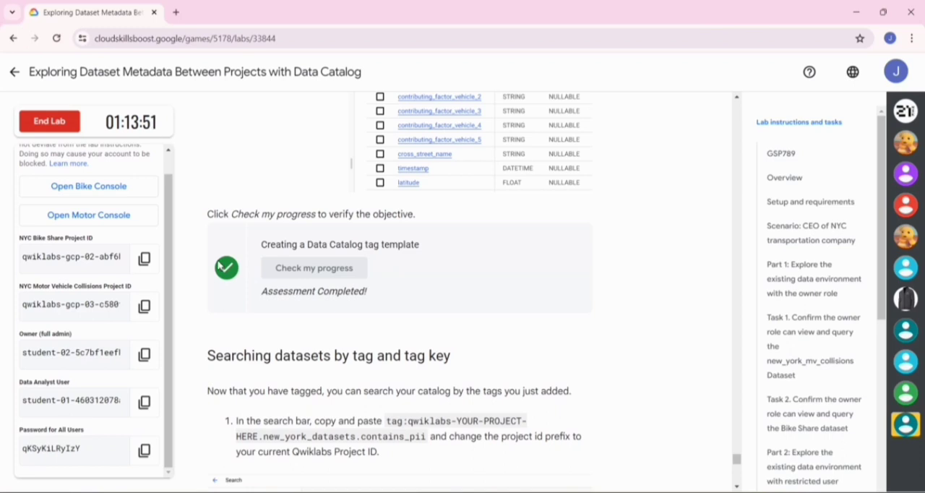
- Look back through the lab instructions, from the tag template checkpoint up to the section on attaching tags as Data Analyst
{"action": "scroll", "coordinate": [218, 265], "scroll_direction": "down", "scroll_amount": 2}
{"action": "scroll", "coordinate": [219, 265], "scroll_direction": "down", "scroll_amount": 6}
{"action": "scroll", "coordinate": [218, 264], "scroll_direction": "up", "scroll_amount": 13}
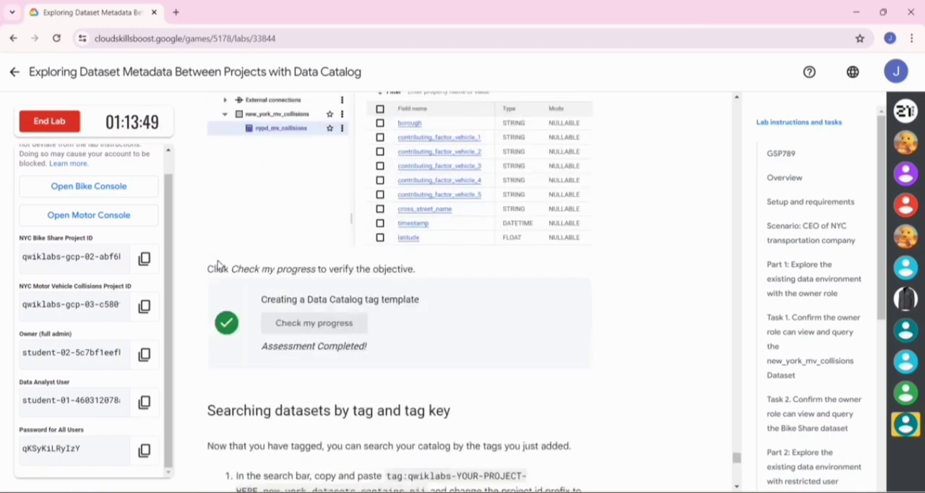
{"action": "scroll", "coordinate": [218, 260], "scroll_direction": "up", "scroll_amount": 15}
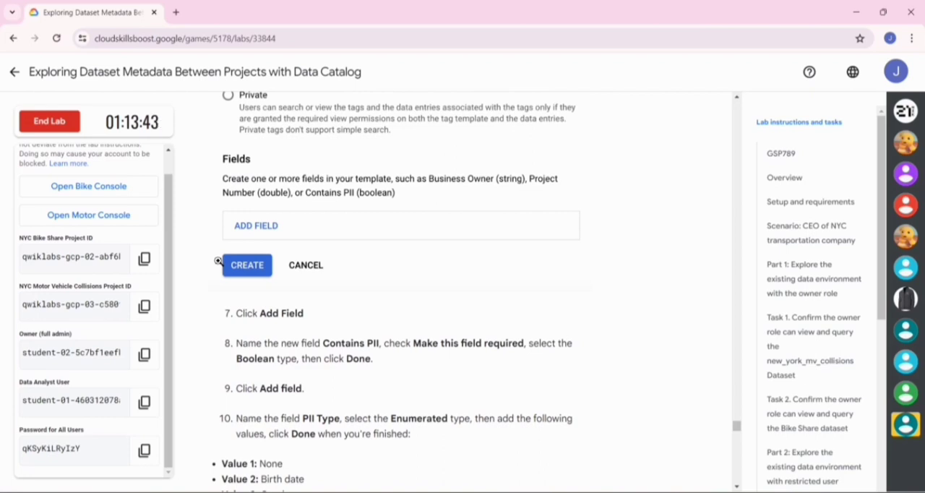
{"action": "scroll", "coordinate": [218, 260], "scroll_direction": "up", "scroll_amount": 6}
{"action": "scroll", "coordinate": [218, 260], "scroll_direction": "up", "scroll_amount": 4}
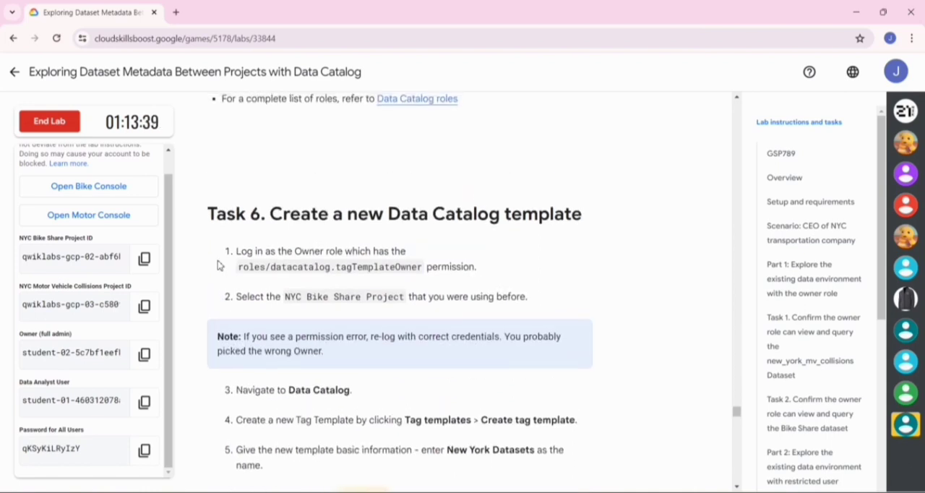
{"action": "scroll", "coordinate": [220, 266], "scroll_direction": "up", "scroll_amount": 1}
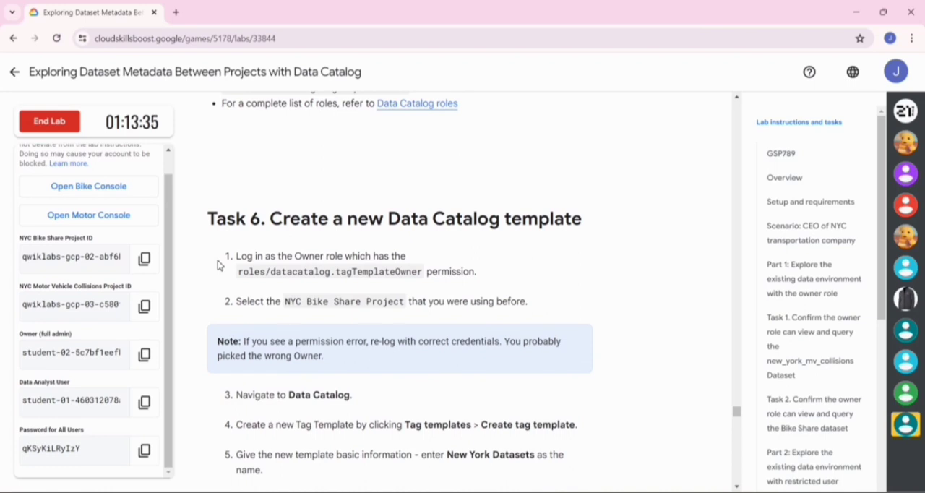
{"action": "scroll", "coordinate": [220, 266], "scroll_direction": "up", "scroll_amount": 3}
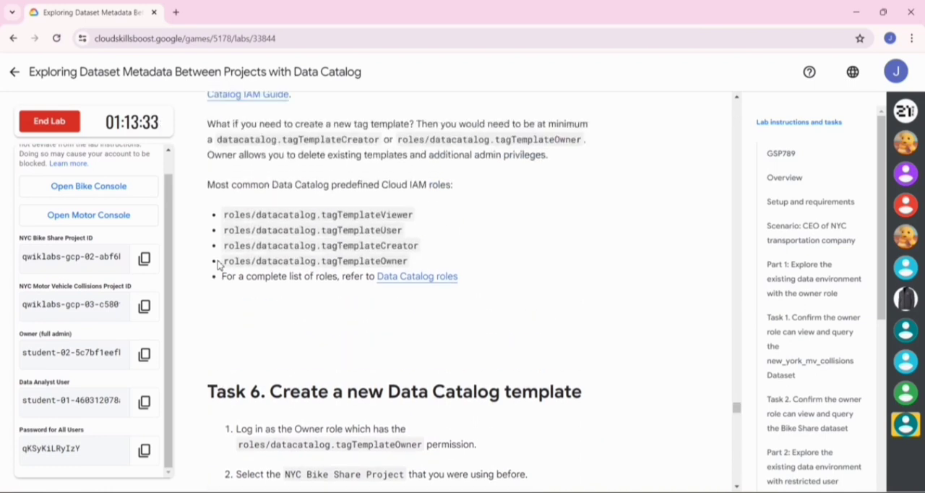
{"action": "scroll", "coordinate": [219, 265], "scroll_direction": "up", "scroll_amount": 5}
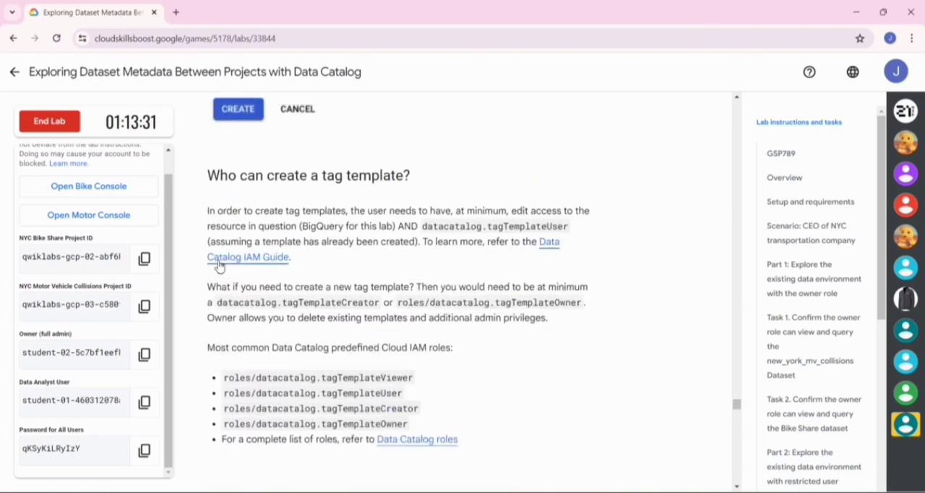
{"action": "scroll", "coordinate": [219, 261], "scroll_direction": "up", "scroll_amount": 5}
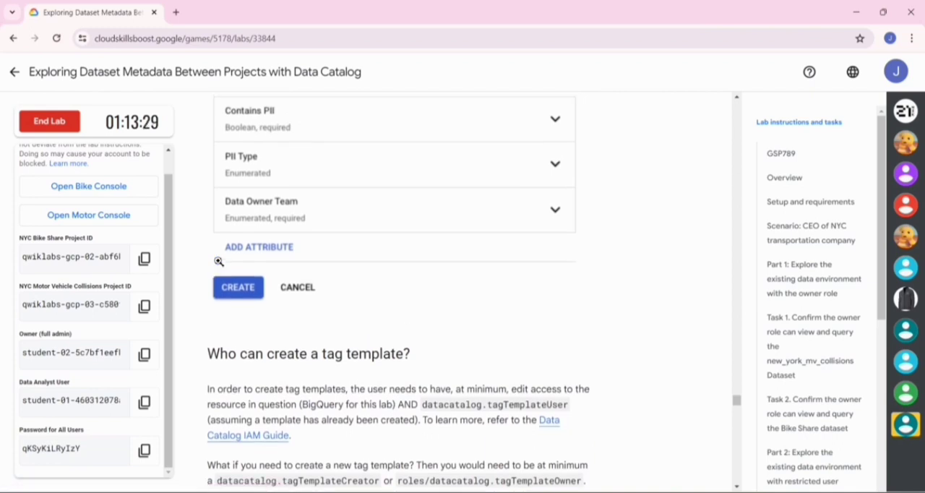
{"action": "scroll", "coordinate": [218, 261], "scroll_direction": "up", "scroll_amount": 2}
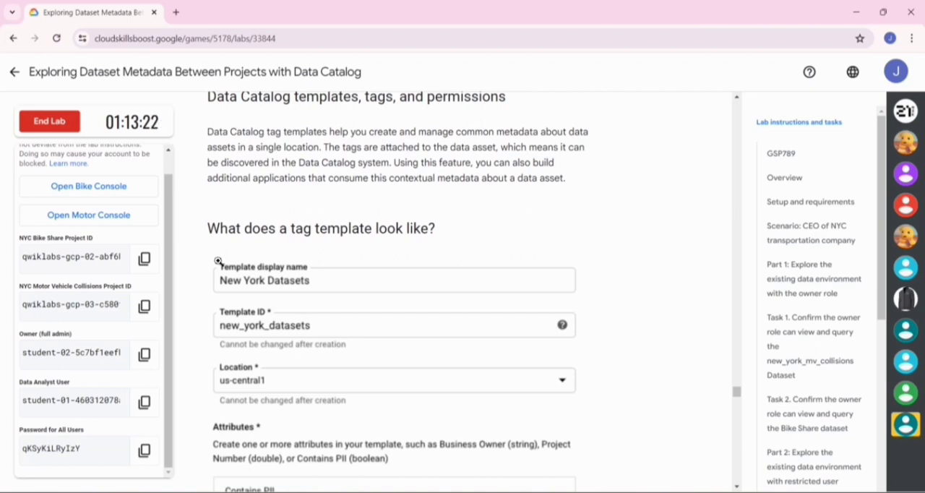
{"action": "scroll", "coordinate": [218, 260], "scroll_direction": "up", "scroll_amount": 5}
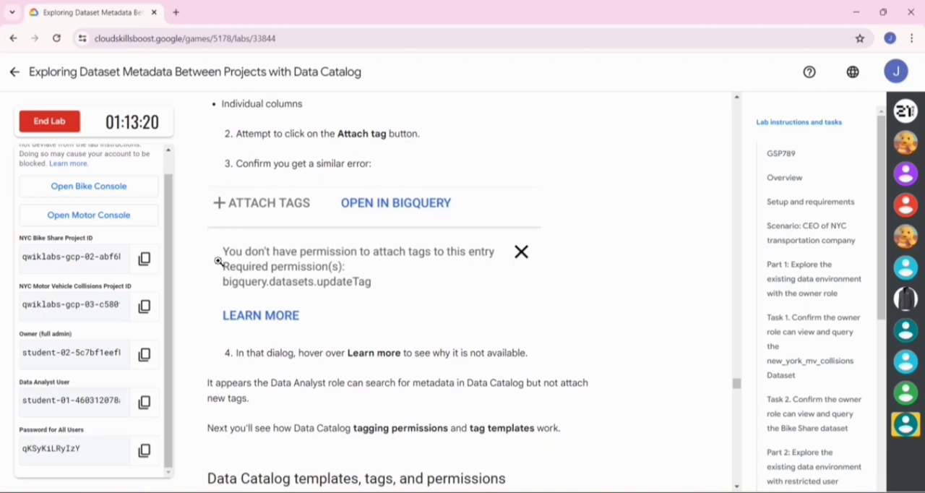
{"action": "scroll", "coordinate": [218, 261], "scroll_direction": "up", "scroll_amount": 3}
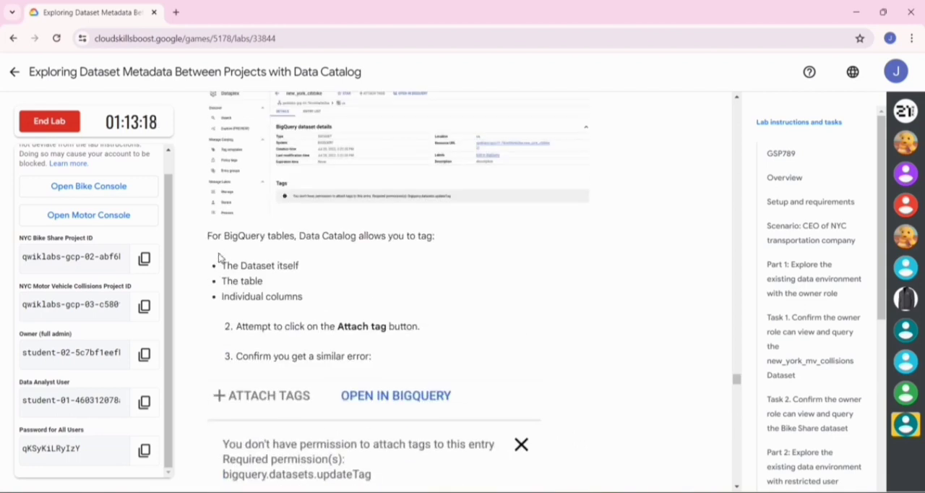
- End the lab, confirm ending it, and dismiss the satisfaction survey without submitting a rating
{"action": "left_click", "coordinate": [57, 129]}
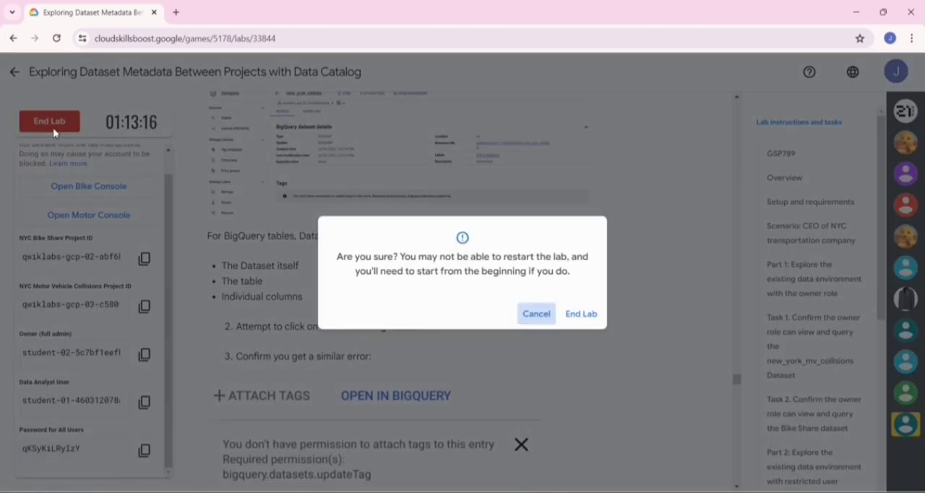
{"action": "left_click", "coordinate": [582, 315]}
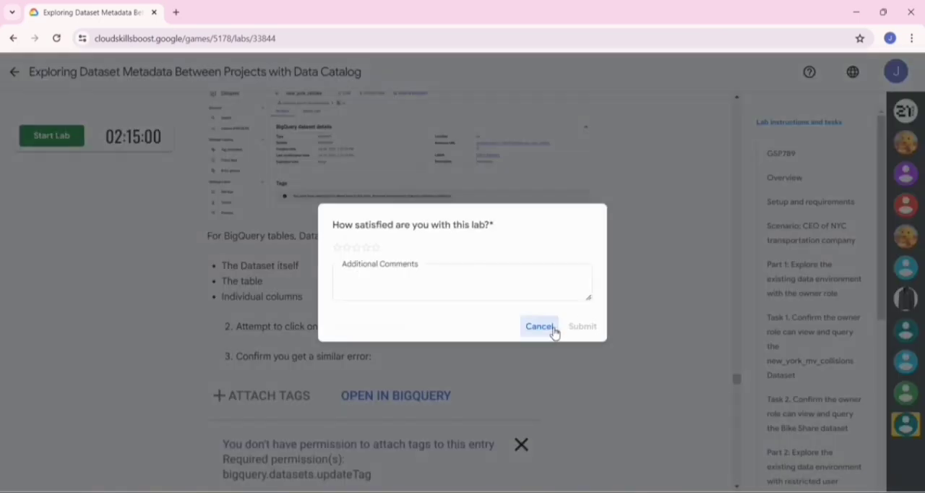
{"action": "left_click", "coordinate": [554, 331]}
{"action": "scroll", "coordinate": [441, 250], "scroll_direction": "down", "scroll_amount": 10}
{"action": "scroll", "coordinate": [443, 250], "scroll_direction": "up", "scroll_amount": 20}
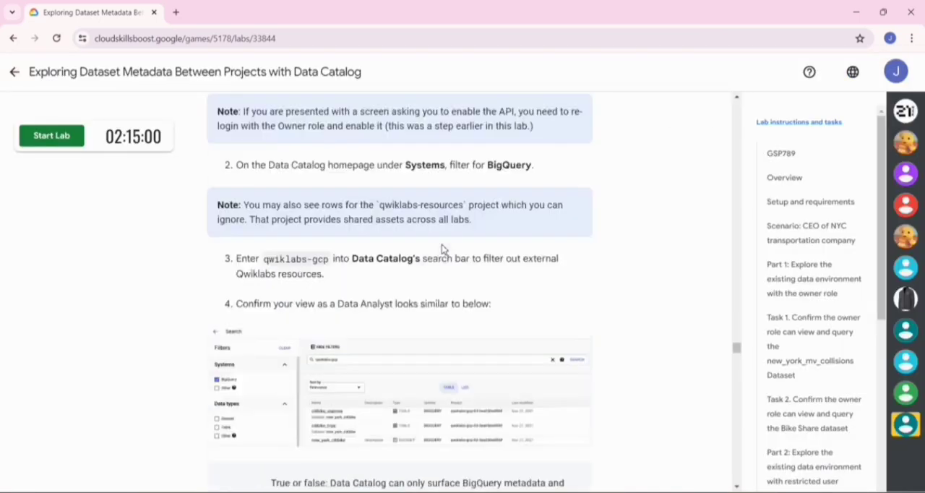
{"action": "scroll", "coordinate": [443, 246], "scroll_direction": "up", "scroll_amount": 20}
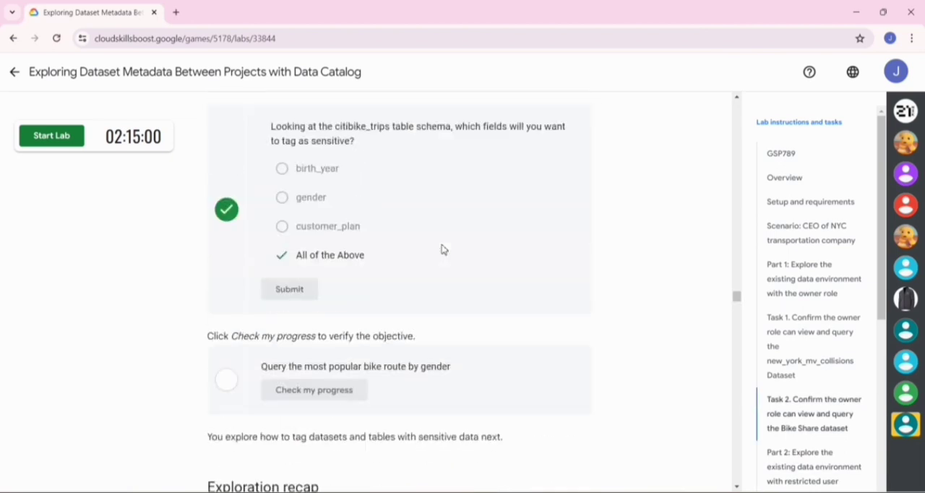